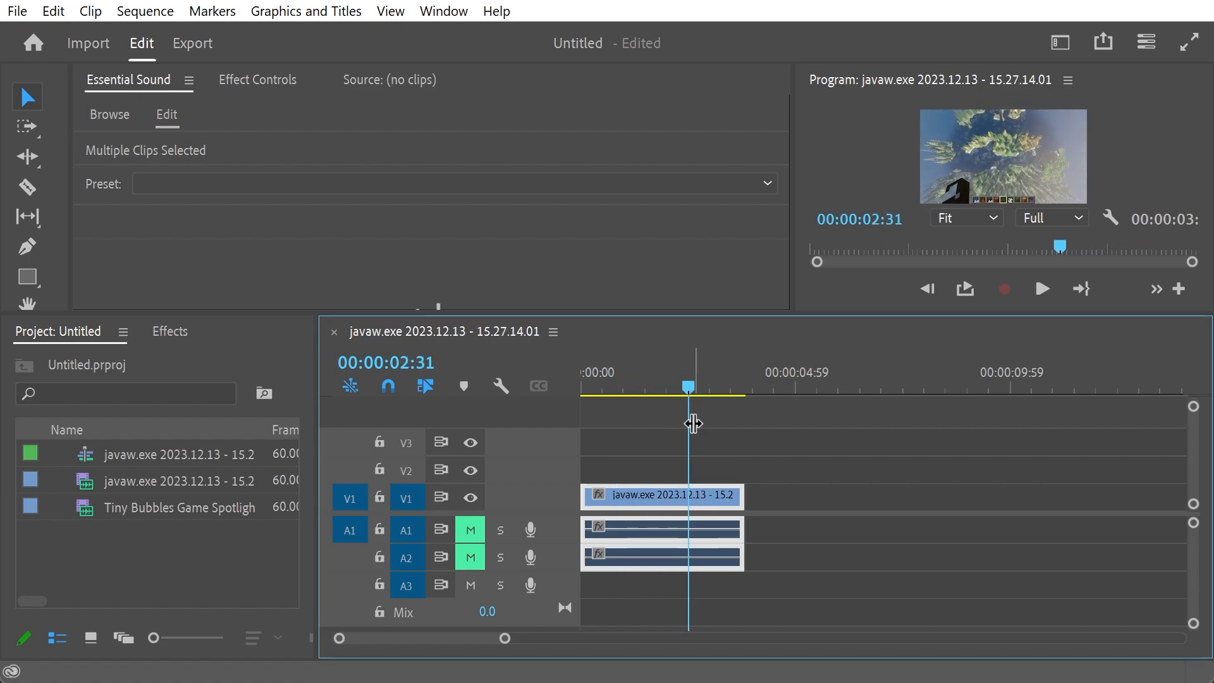
- Open Tiny Bubbles Game Spotlight.mp4 in the Source Monitor and enlarge the preview area above the timeline
click(172, 511)
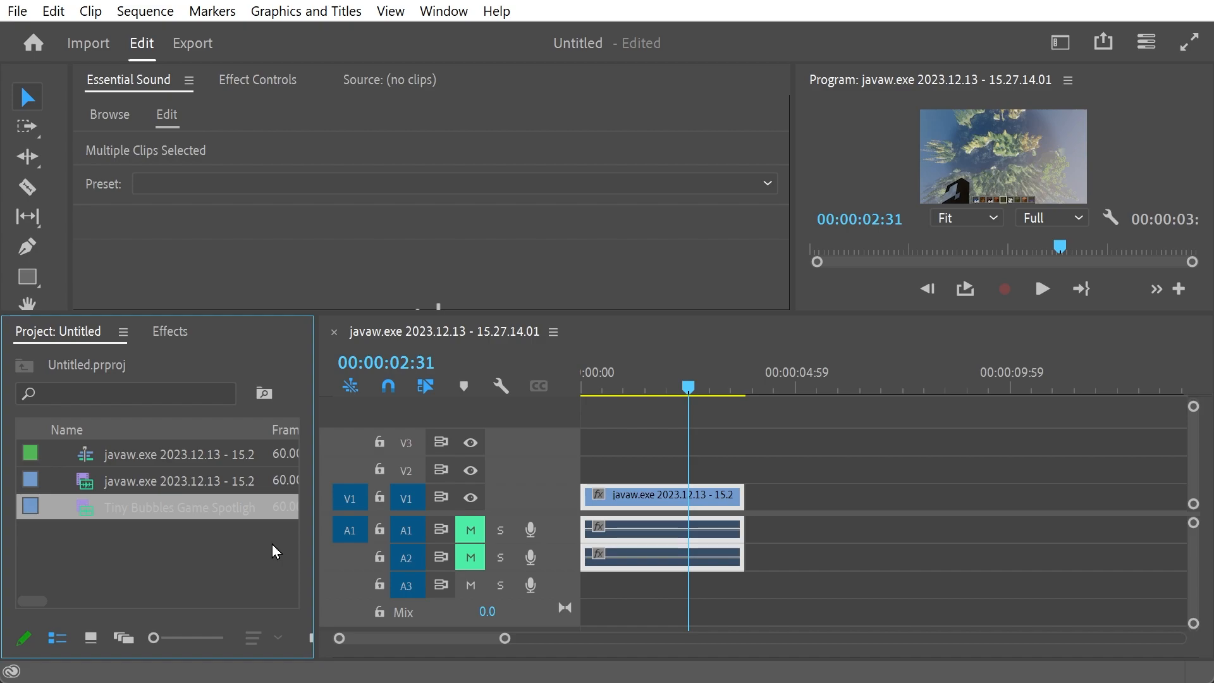
mouse_move(177, 513)
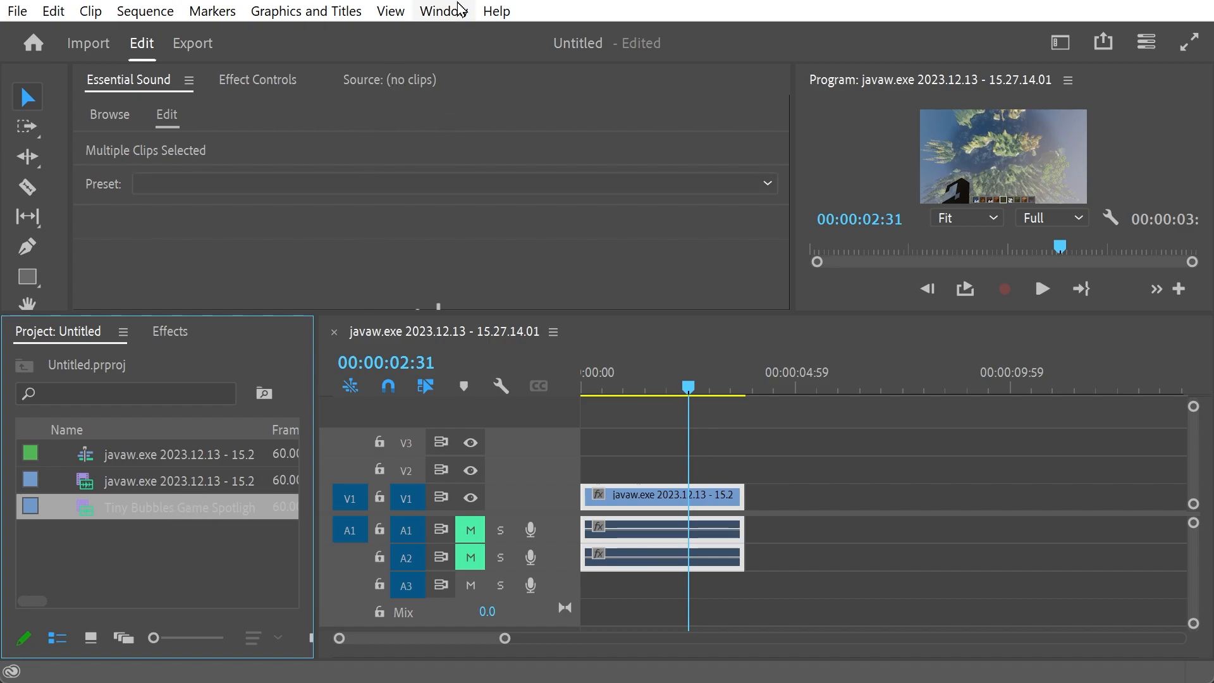
click(149, 508)
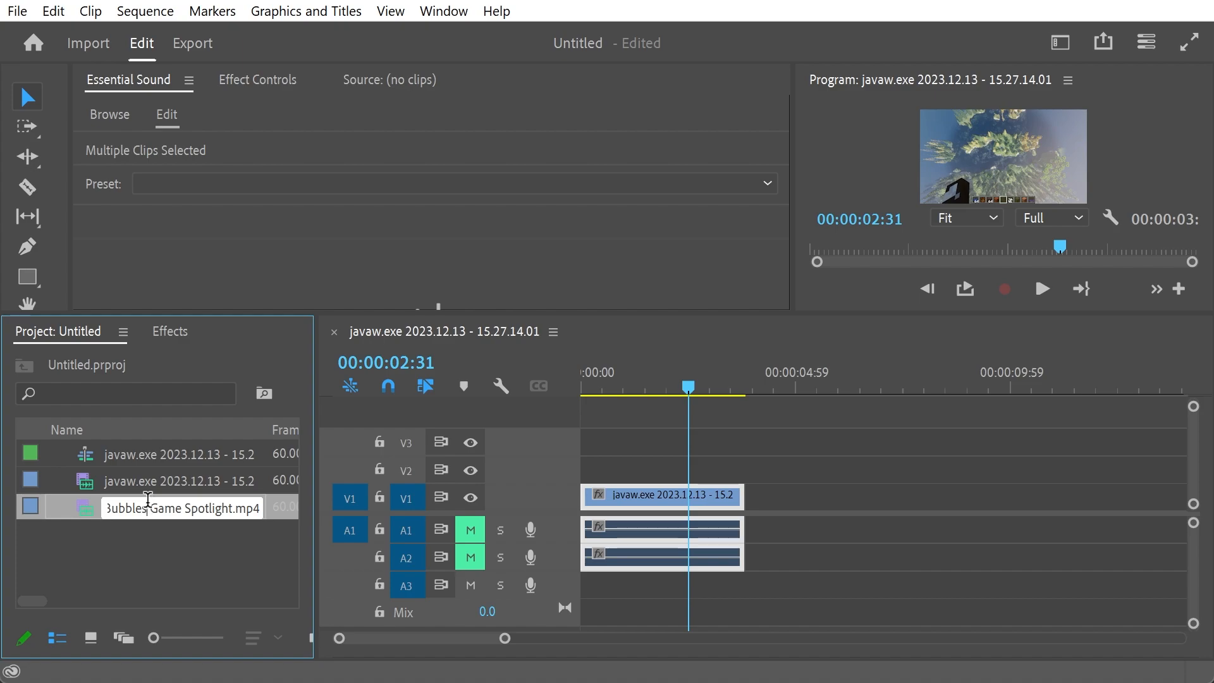
double_click(89, 514)
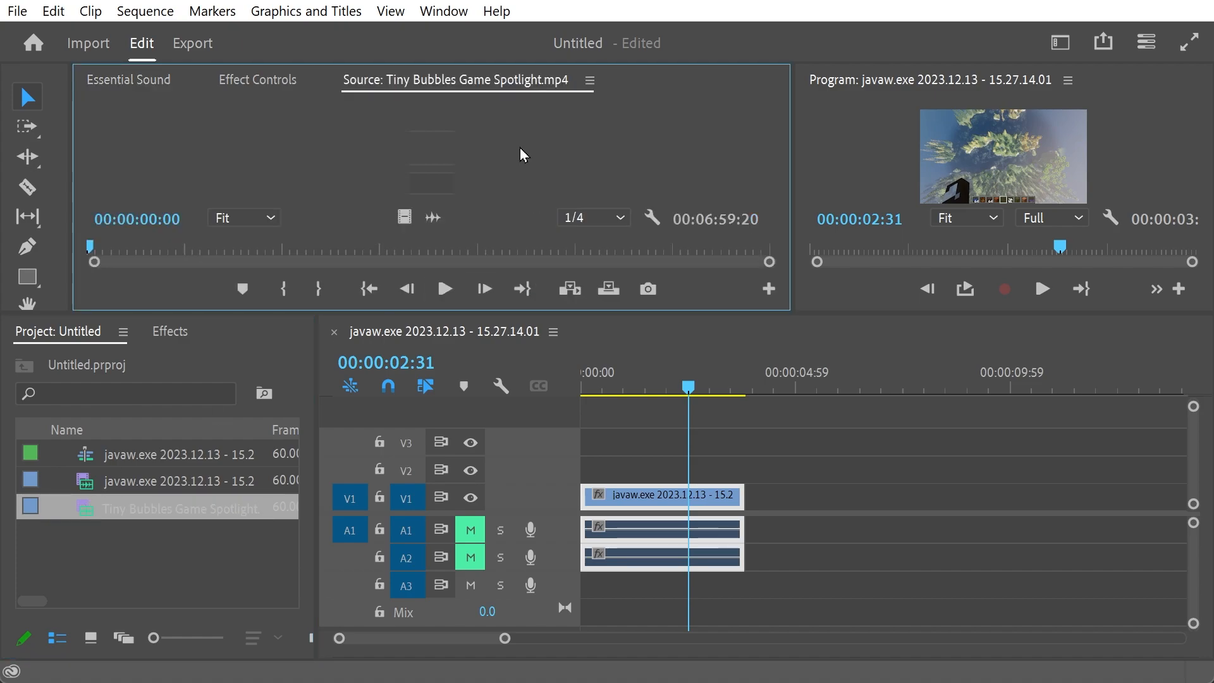
drag(409, 311, 403, 424)
- Mark the Tiny Bubbles source clip from 00:03:23:53 to 00:03:29:20 and insert it at the end of the first timeline clip
drag(814, 498, 749, 496)
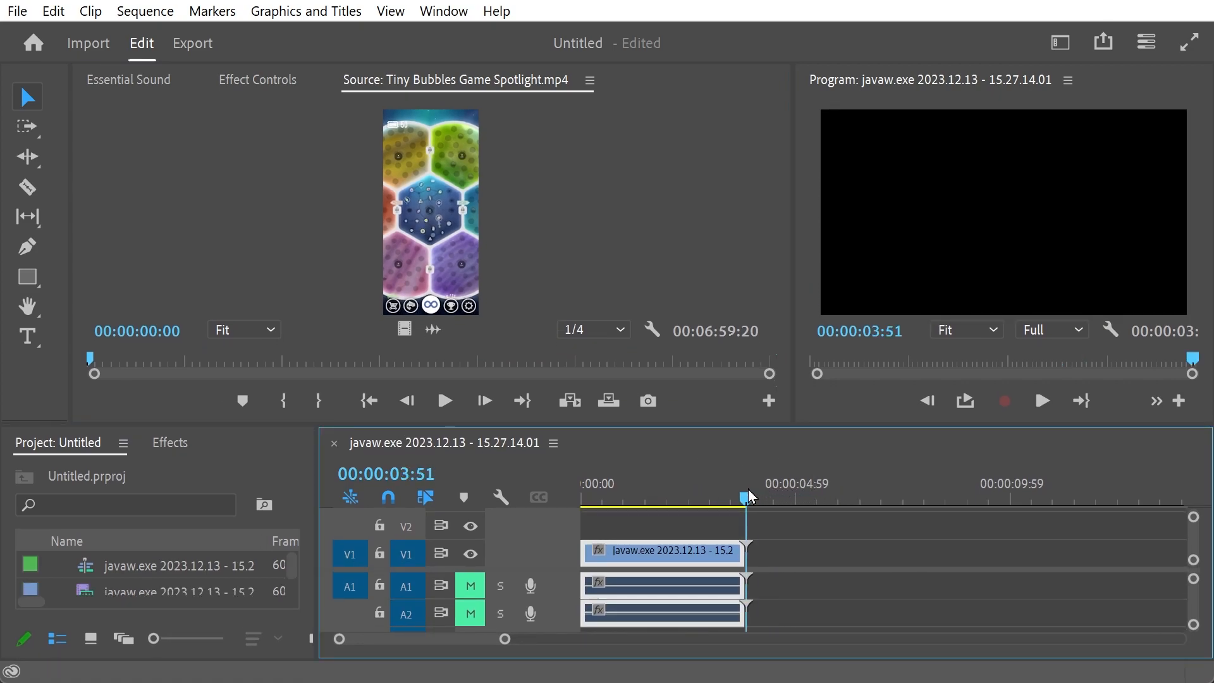
drag(153, 362, 425, 365)
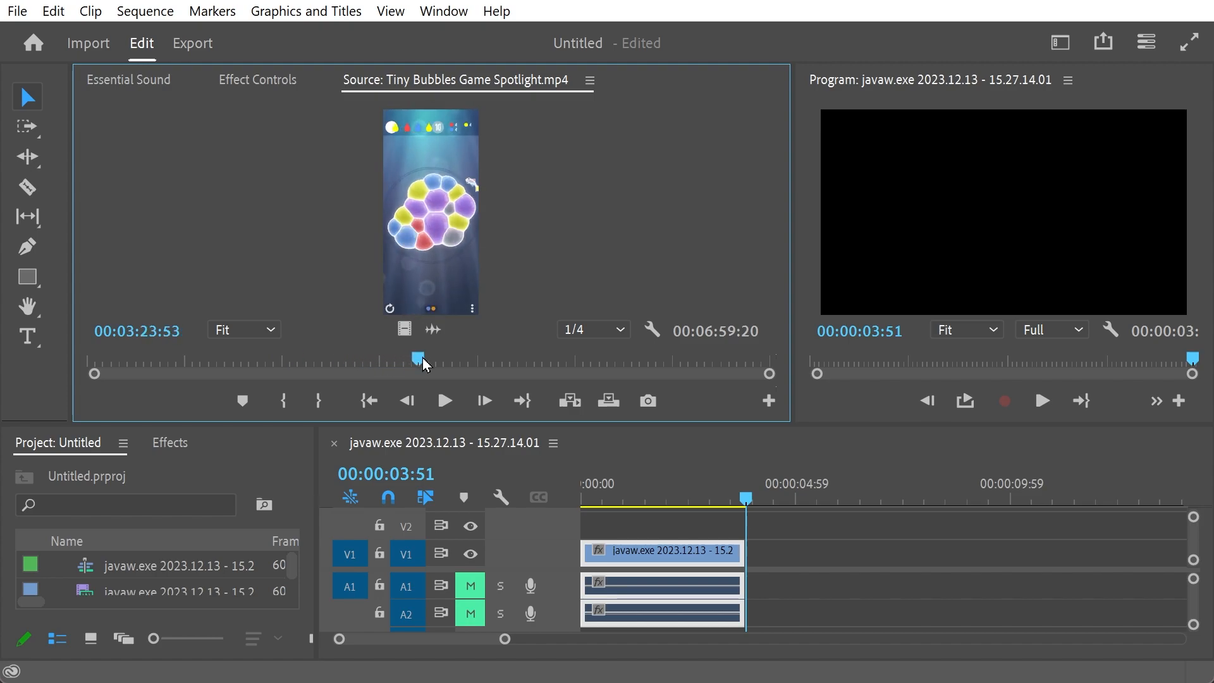
click(284, 405)
drag(419, 359, 433, 362)
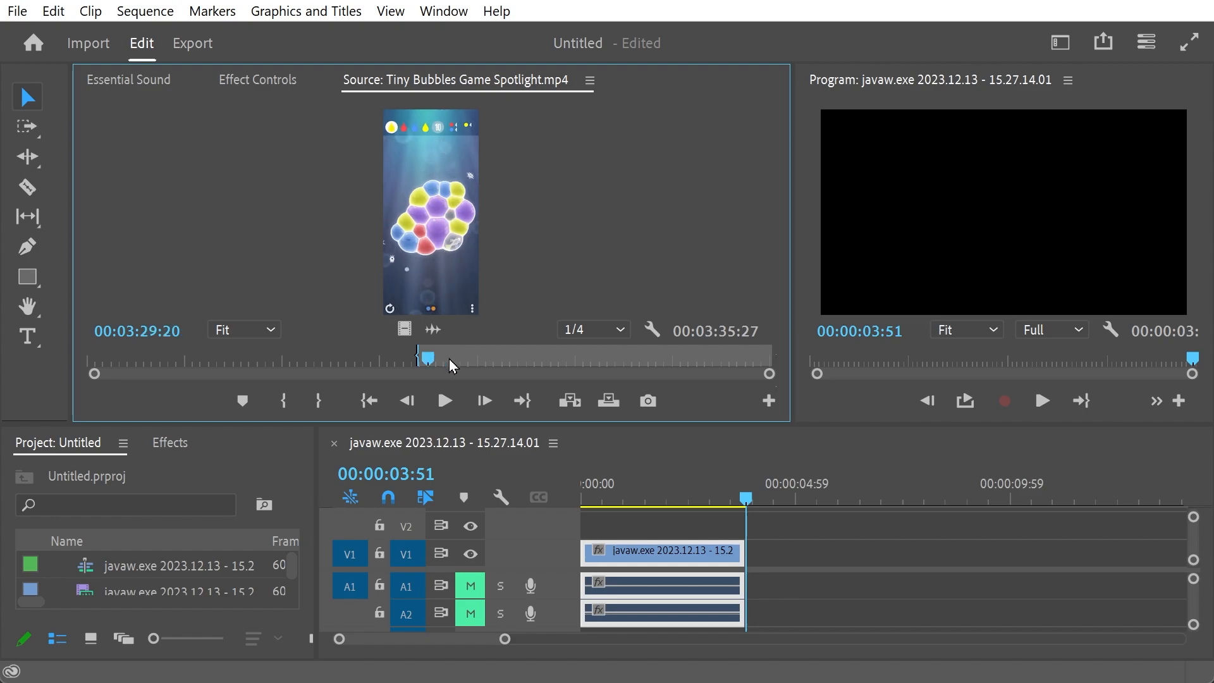
click(320, 401)
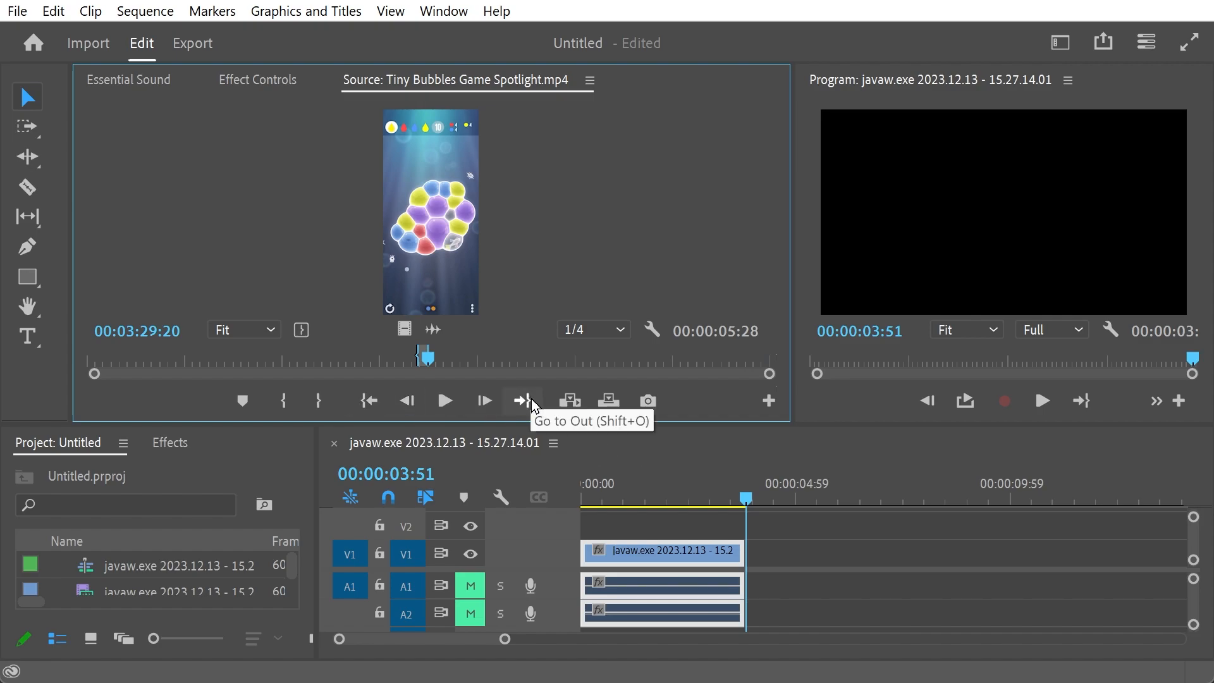
click(571, 401)
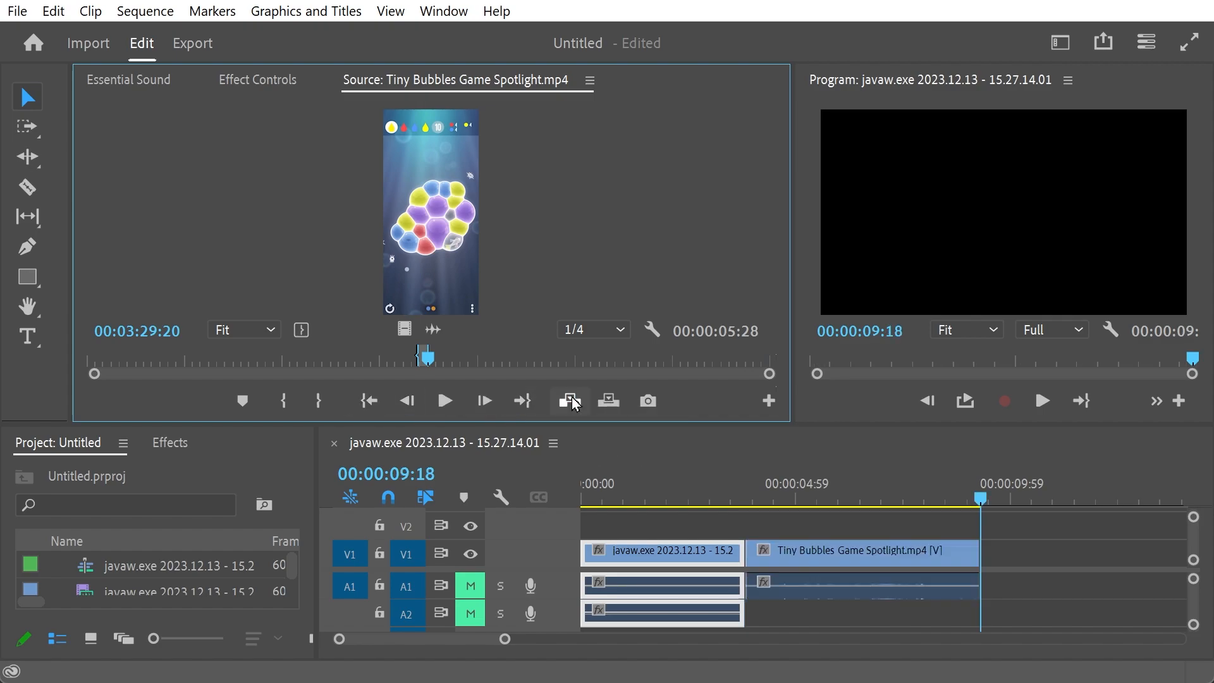
- Scale the inserted Tiny Bubbles clip to the frame size so the whole vertical picture fits
drag(987, 501, 807, 522)
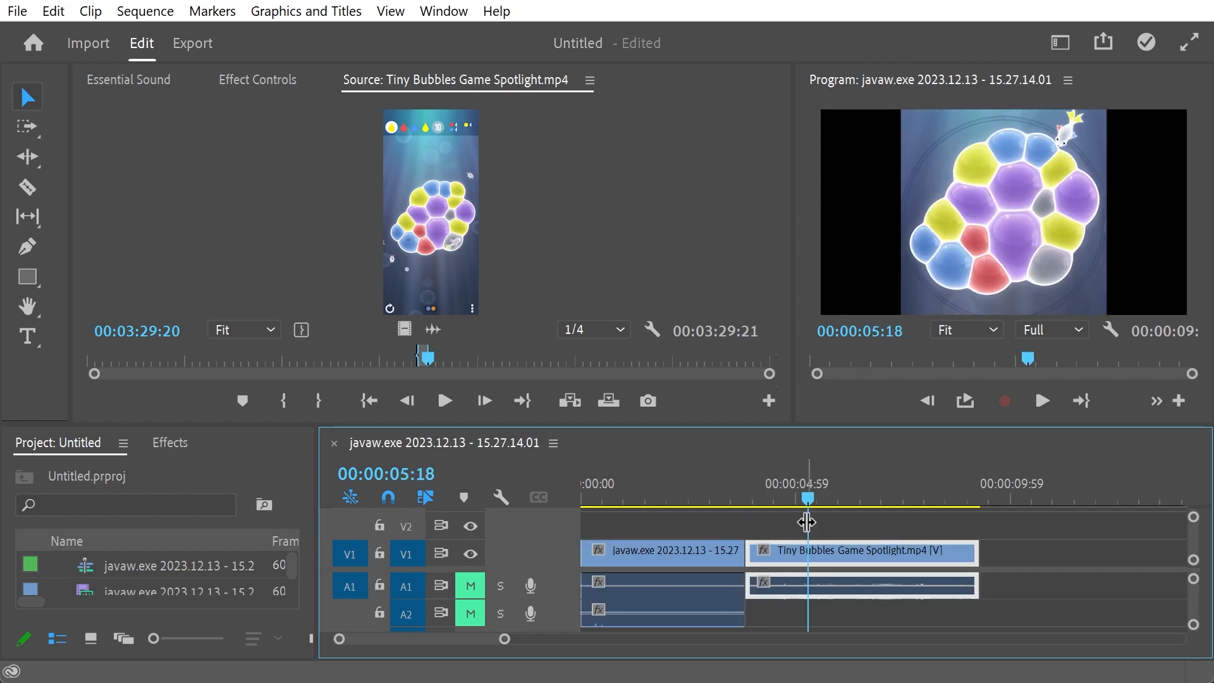
click(235, 81)
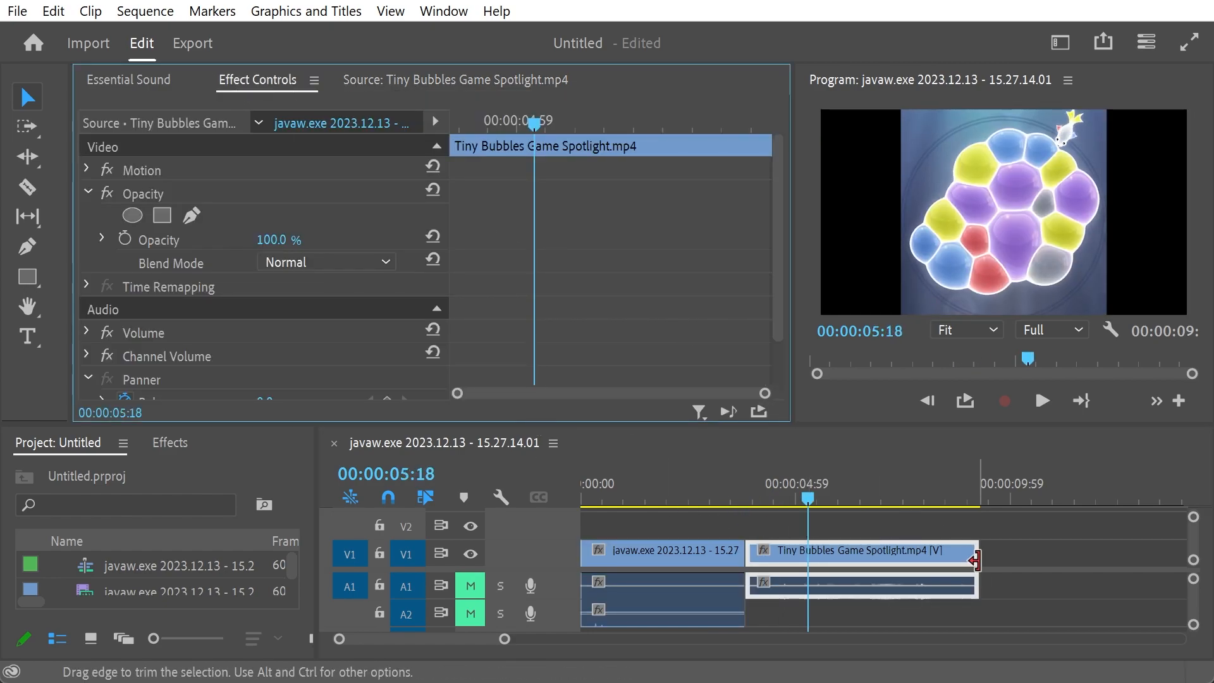
drag(791, 513, 817, 515)
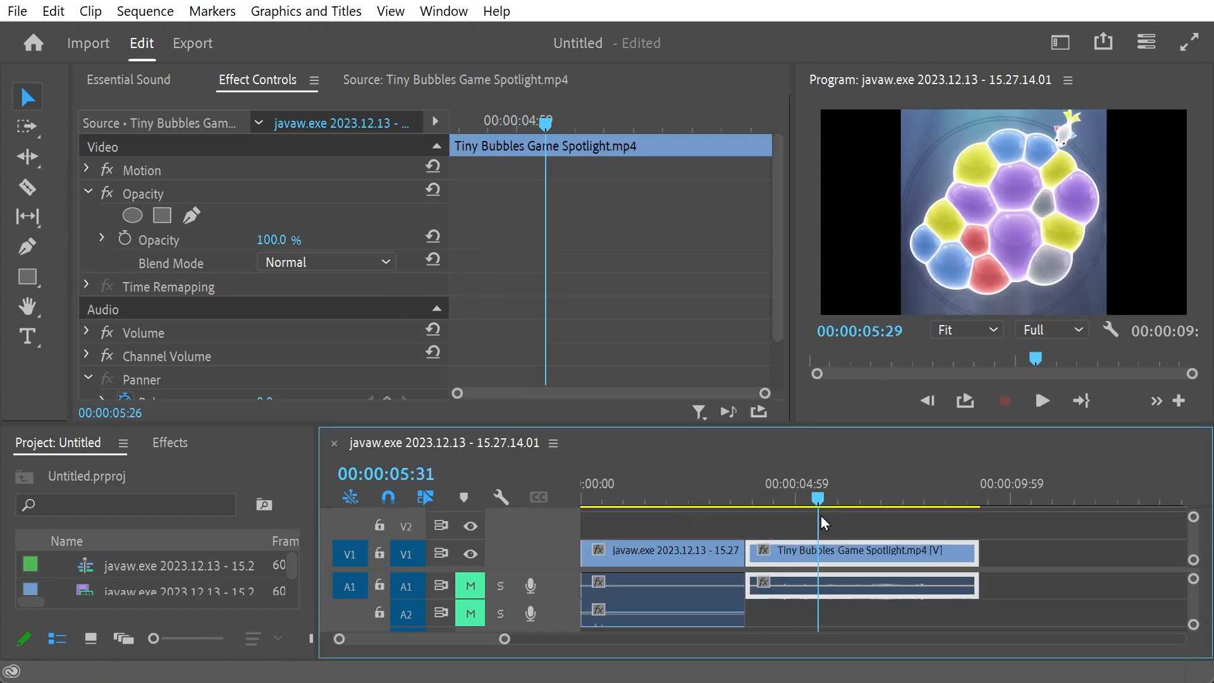
right_click(823, 566)
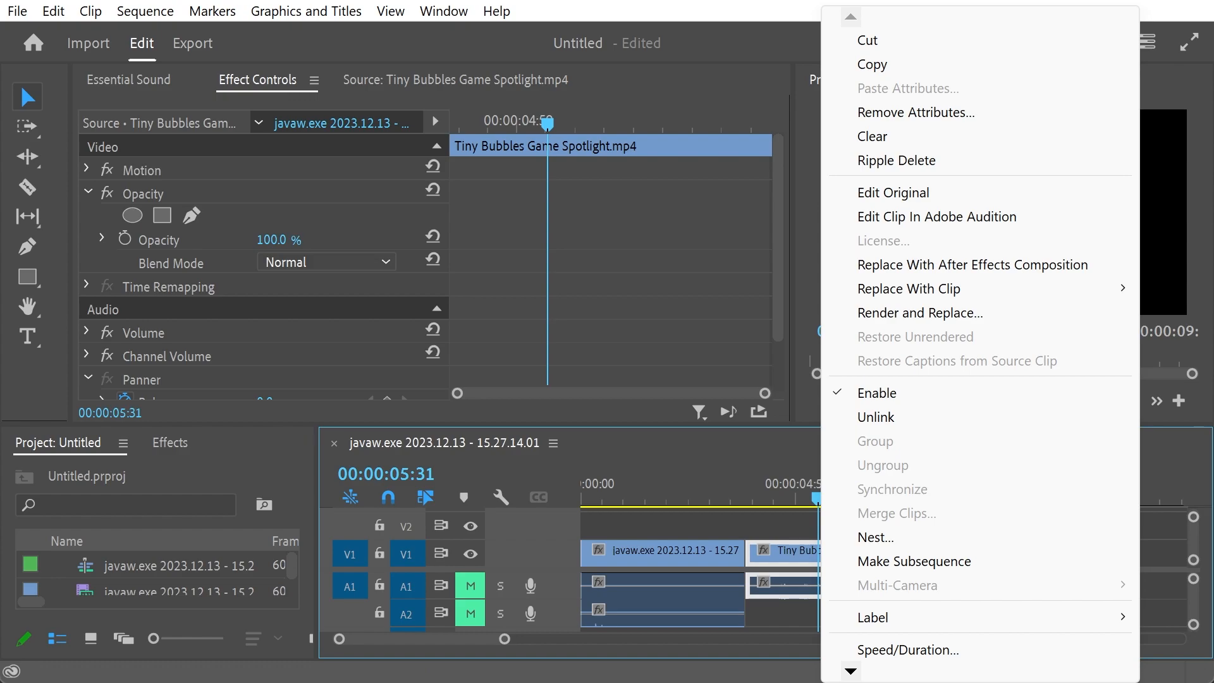
mouse_move(851, 672)
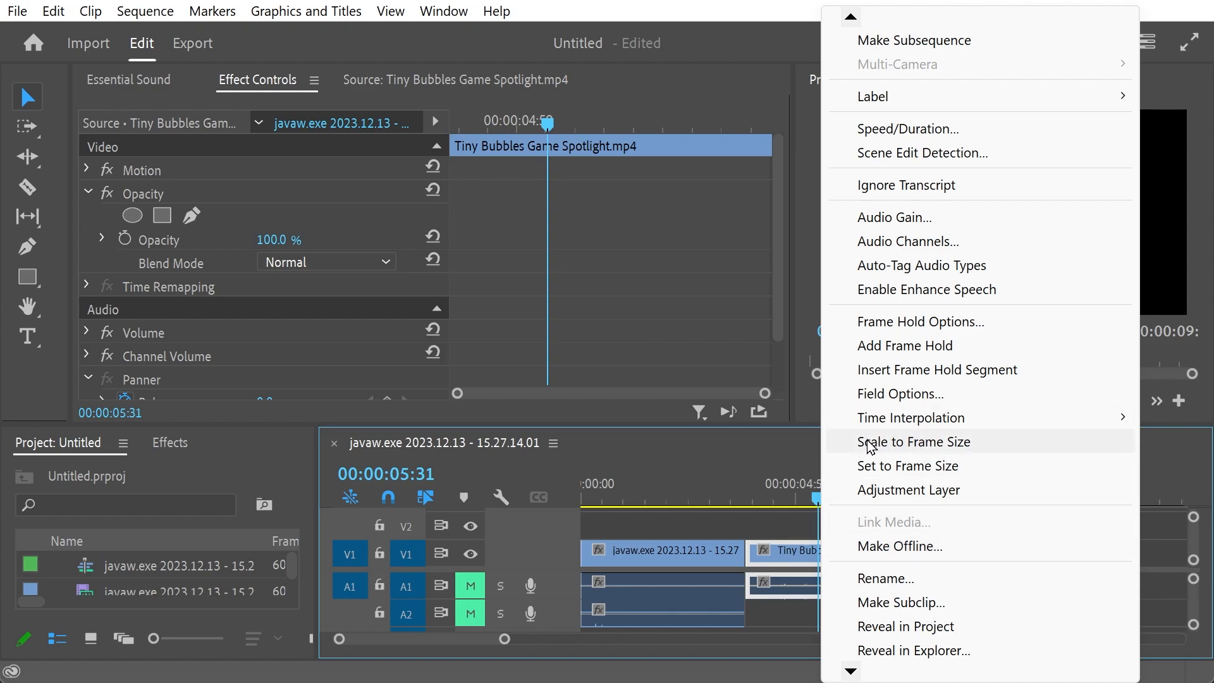
click(972, 446)
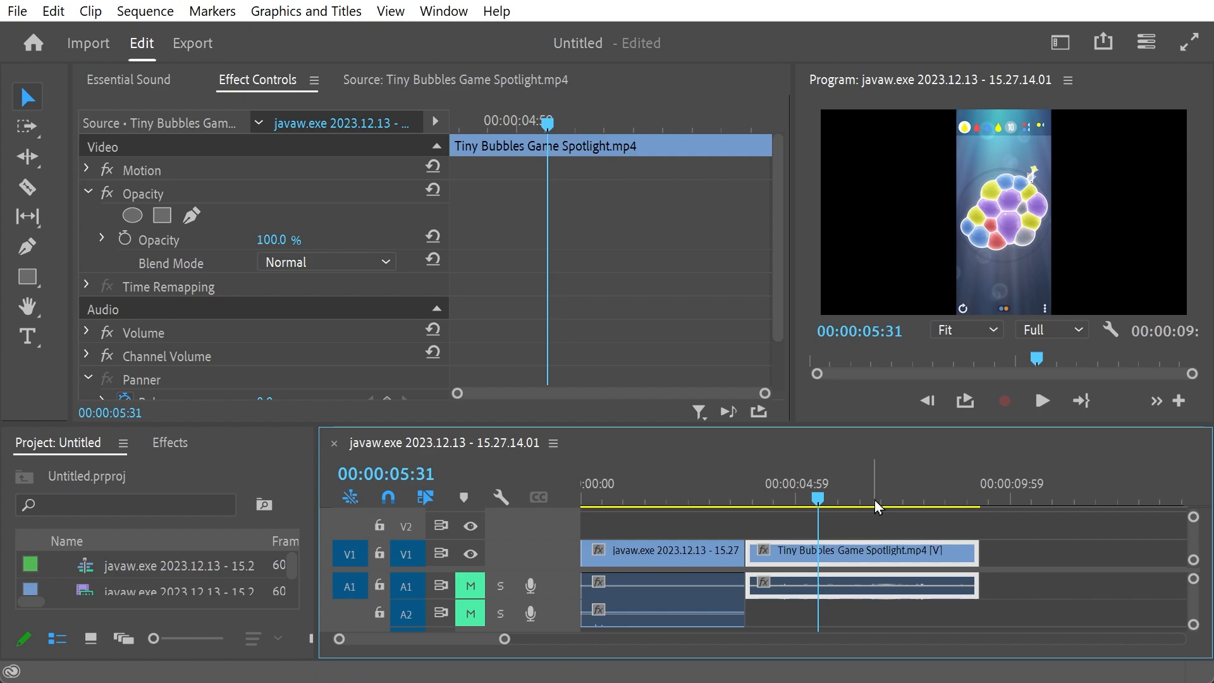
- Move the playhead to 00:00:06:19 and set the Program Monitor's playback resolution to 1/4
click(853, 500)
click(1078, 329)
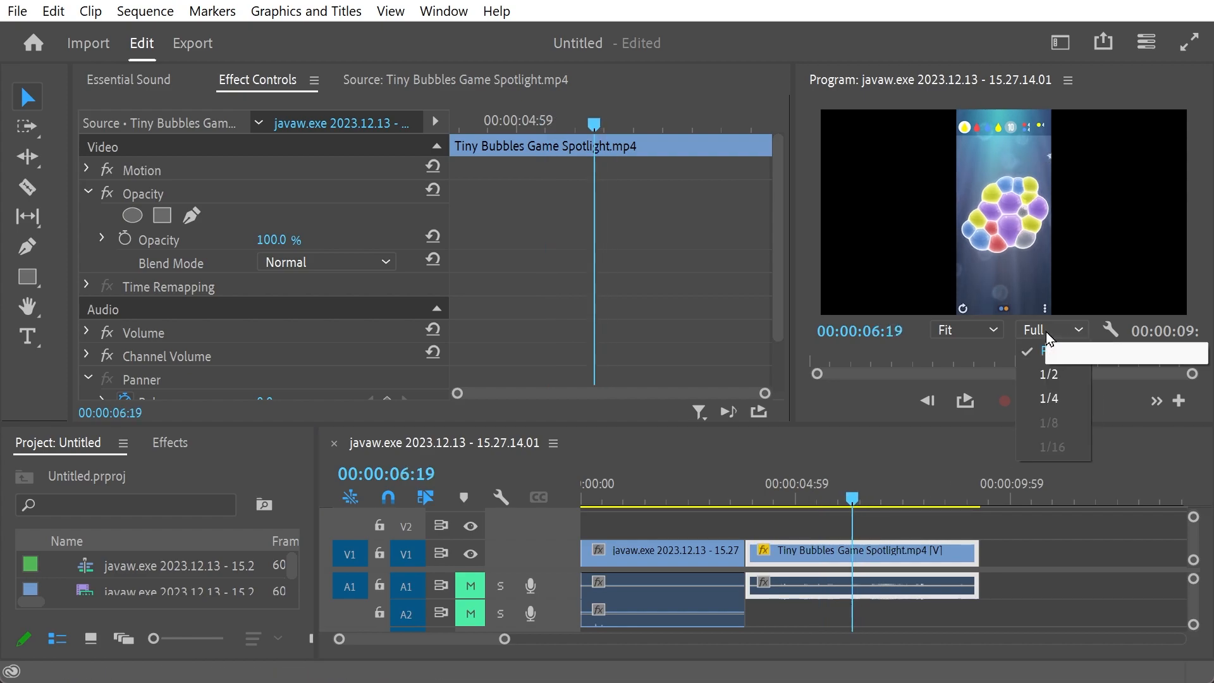
click(1054, 398)
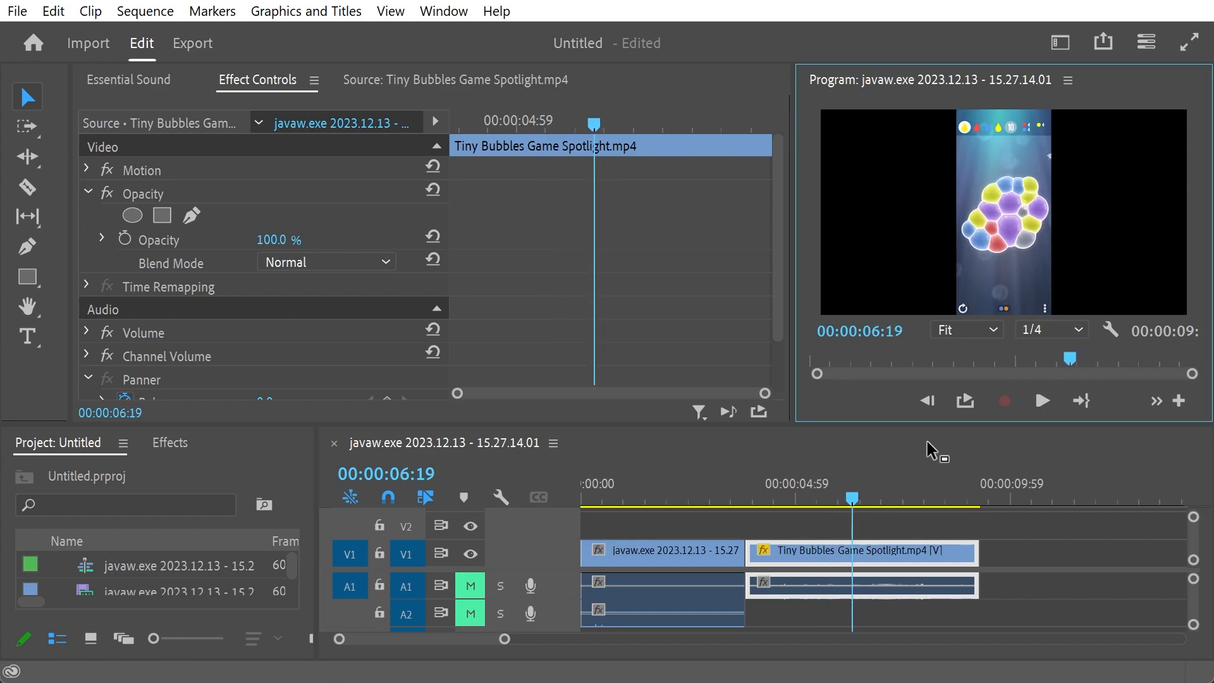
- Scrub between the two timeline clips to compare how they fill the frame, and make the timeline area slightly taller
drag(852, 500, 704, 555)
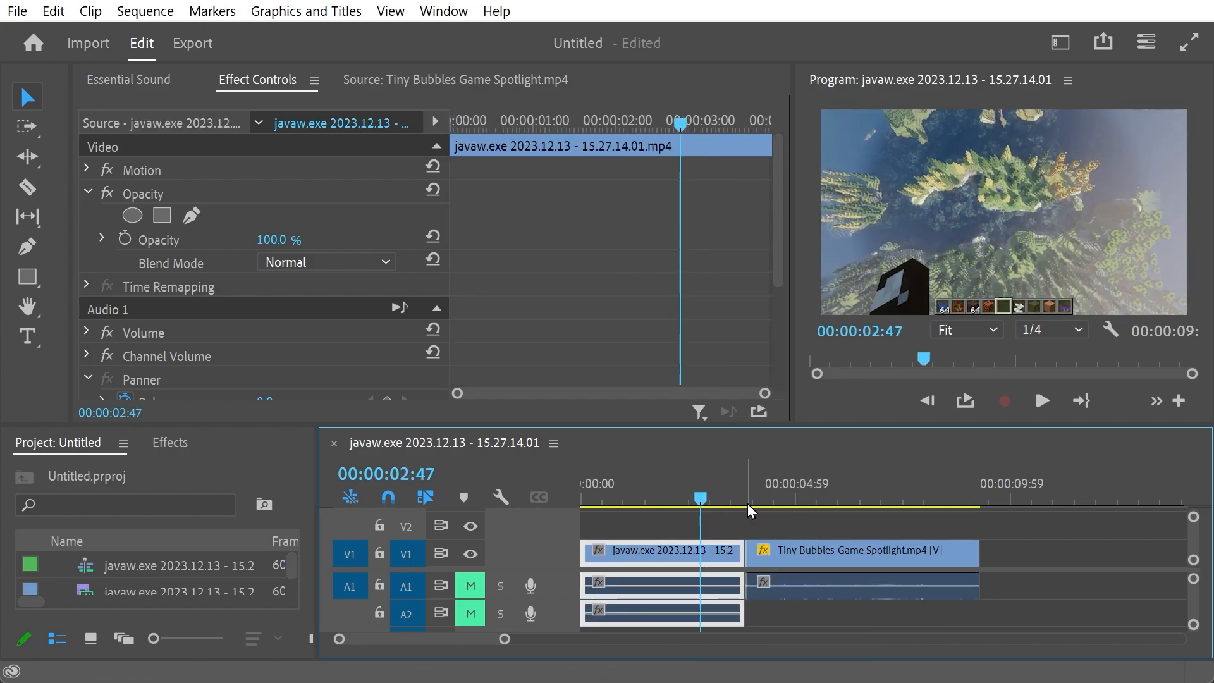
drag(700, 504, 653, 506)
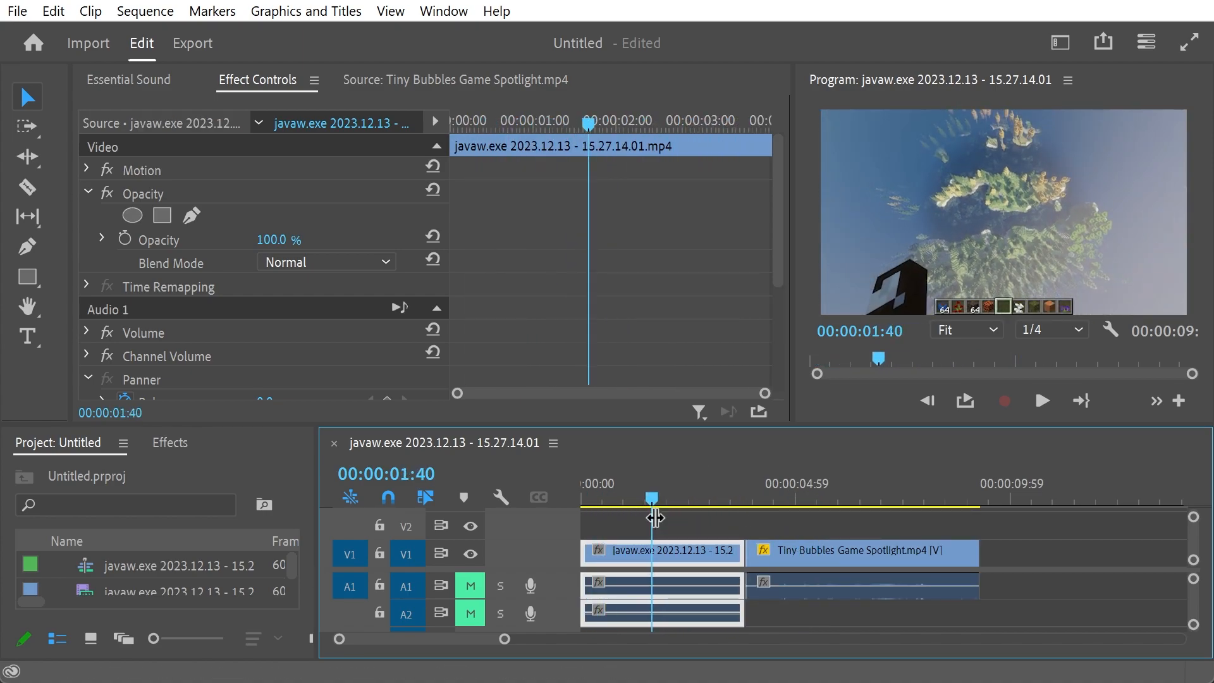
mouse_move(781, 156)
mouse_down()
mouse_move(778, 247)
mouse_move(776, 153)
mouse_up()
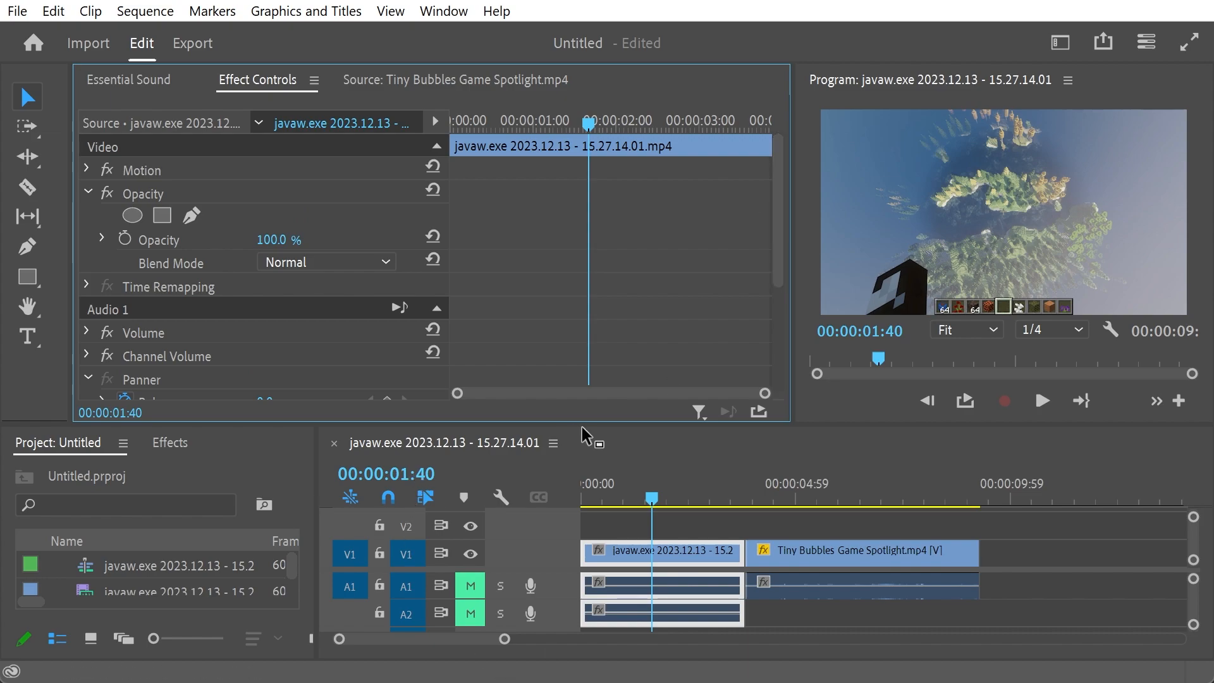
drag(653, 517, 781, 519)
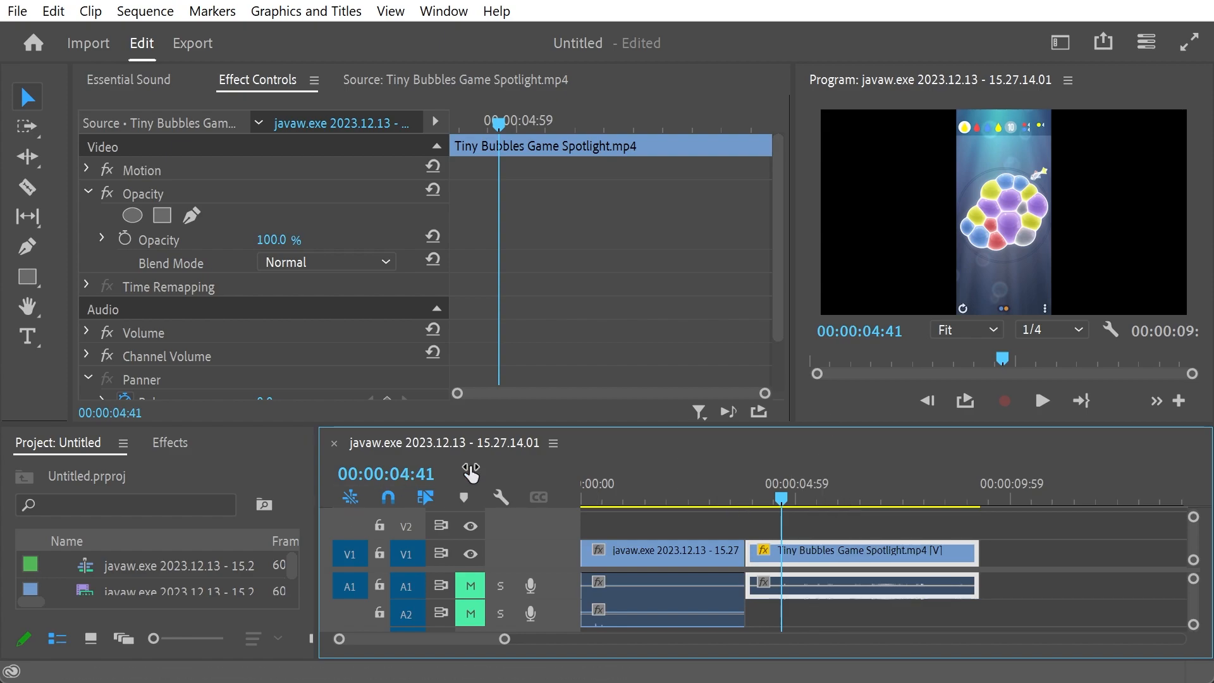
drag(767, 487, 688, 520)
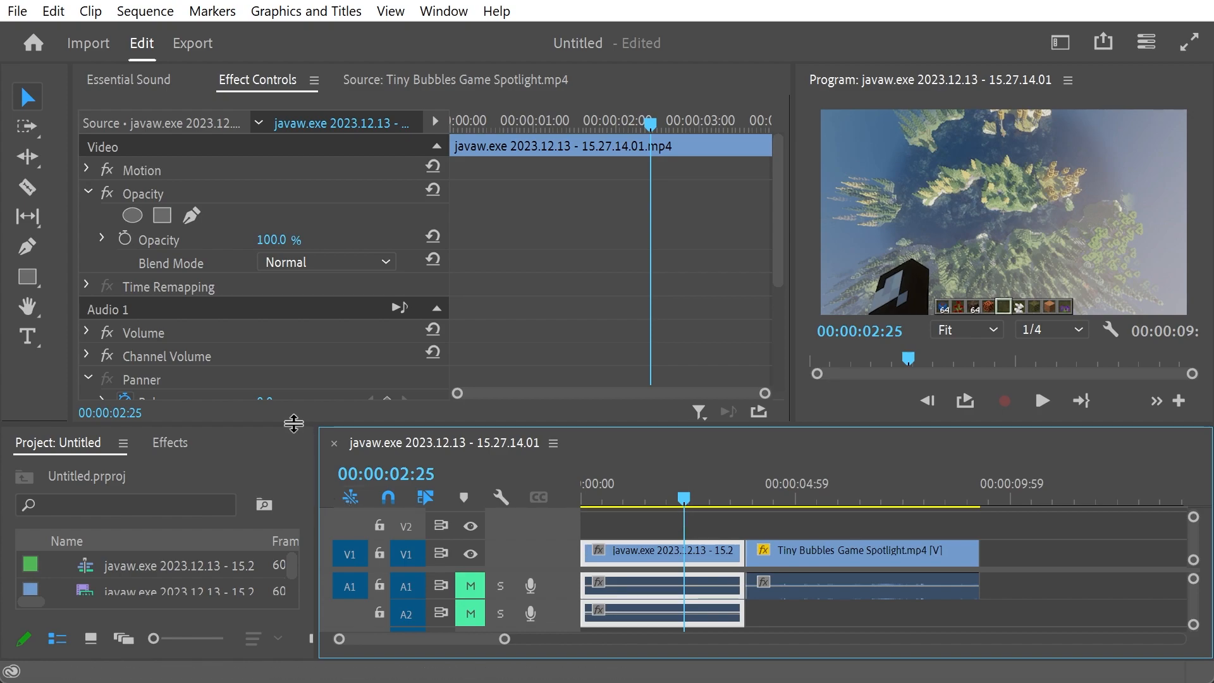
drag(293, 423, 294, 404)
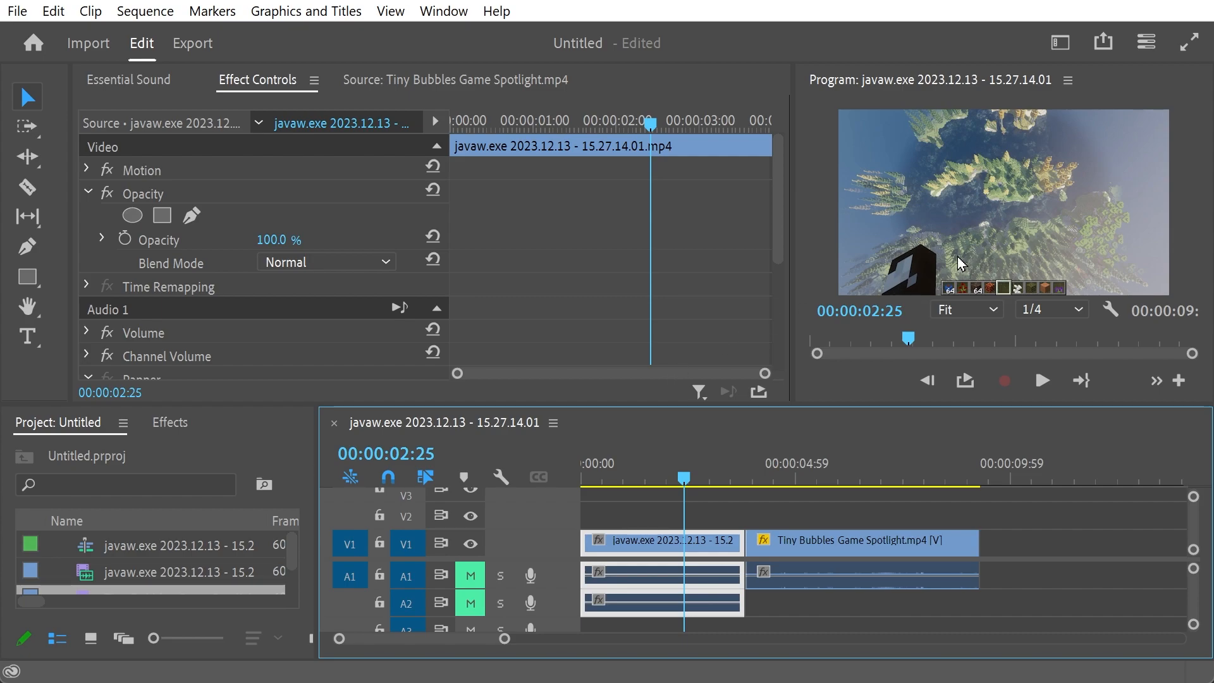
- Park the playhead at 00:00:04:30 and sample the background color at the vertical footage's lower-left corner with the system Color Picker utility
drag(664, 479, 777, 515)
mouse_move(798, 677)
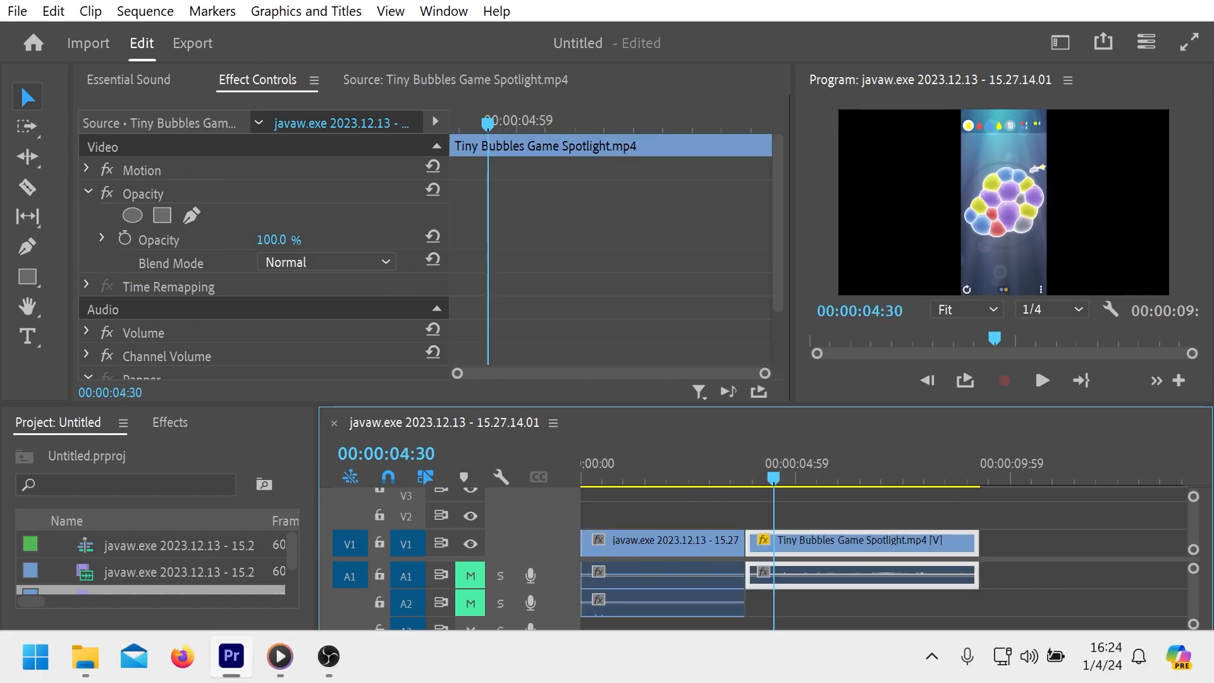
click(932, 658)
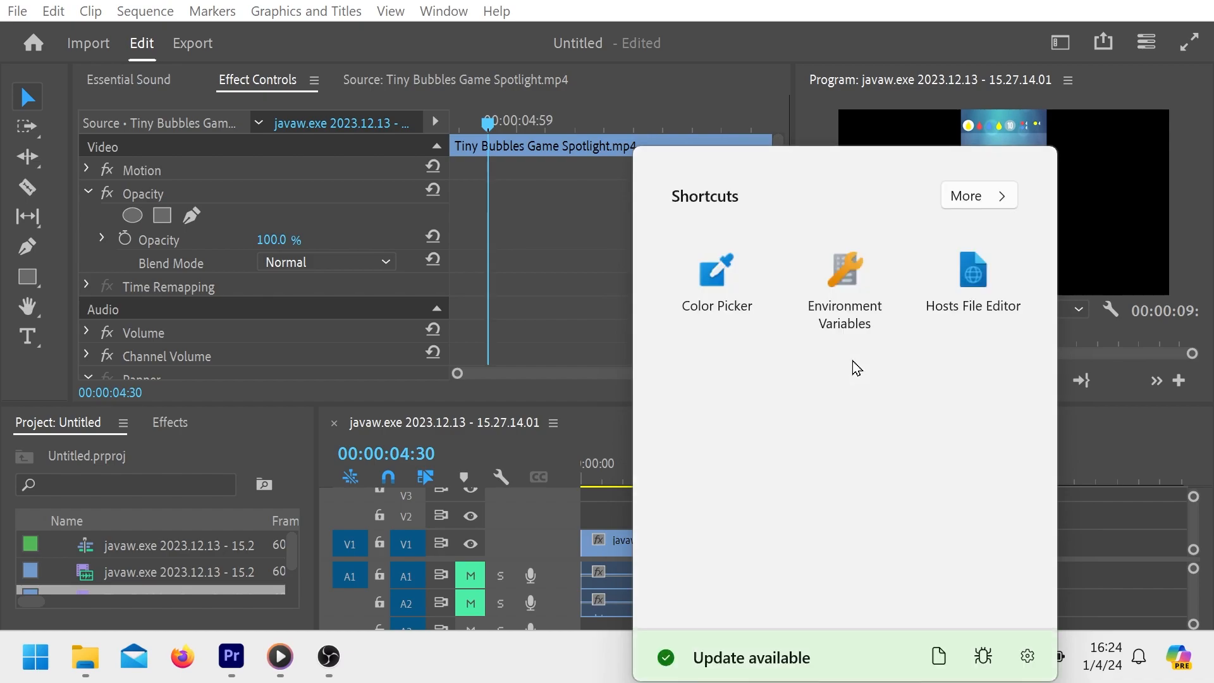
click(704, 278)
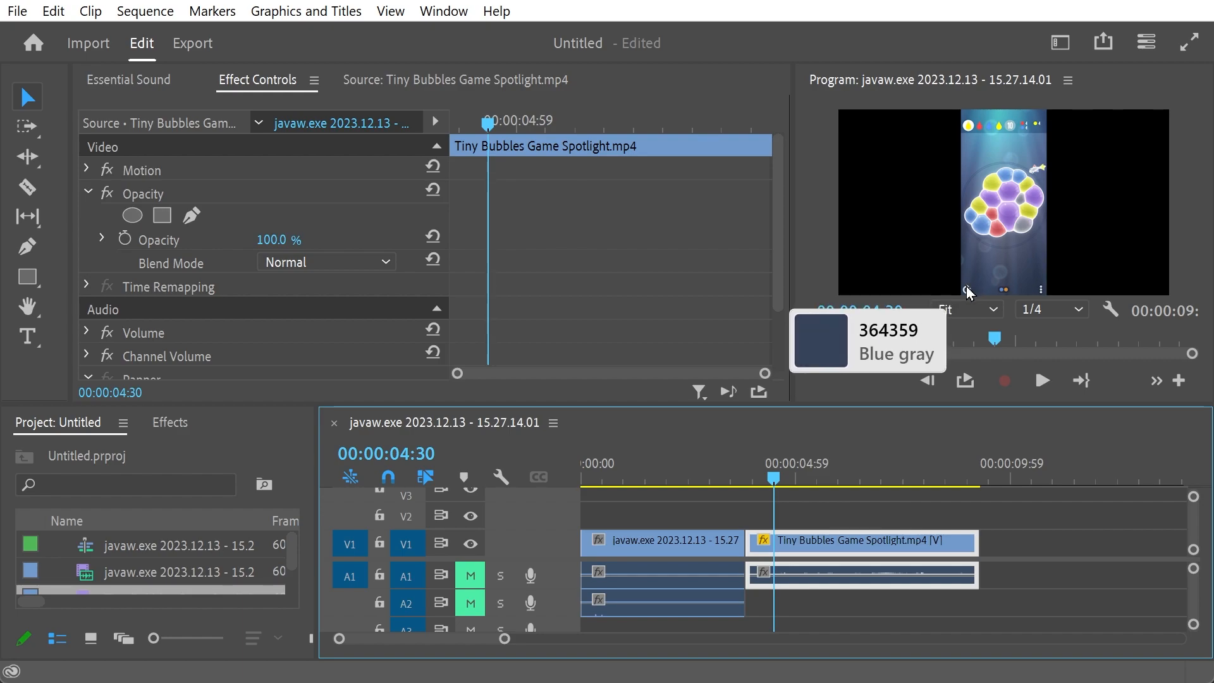
key(Escape)
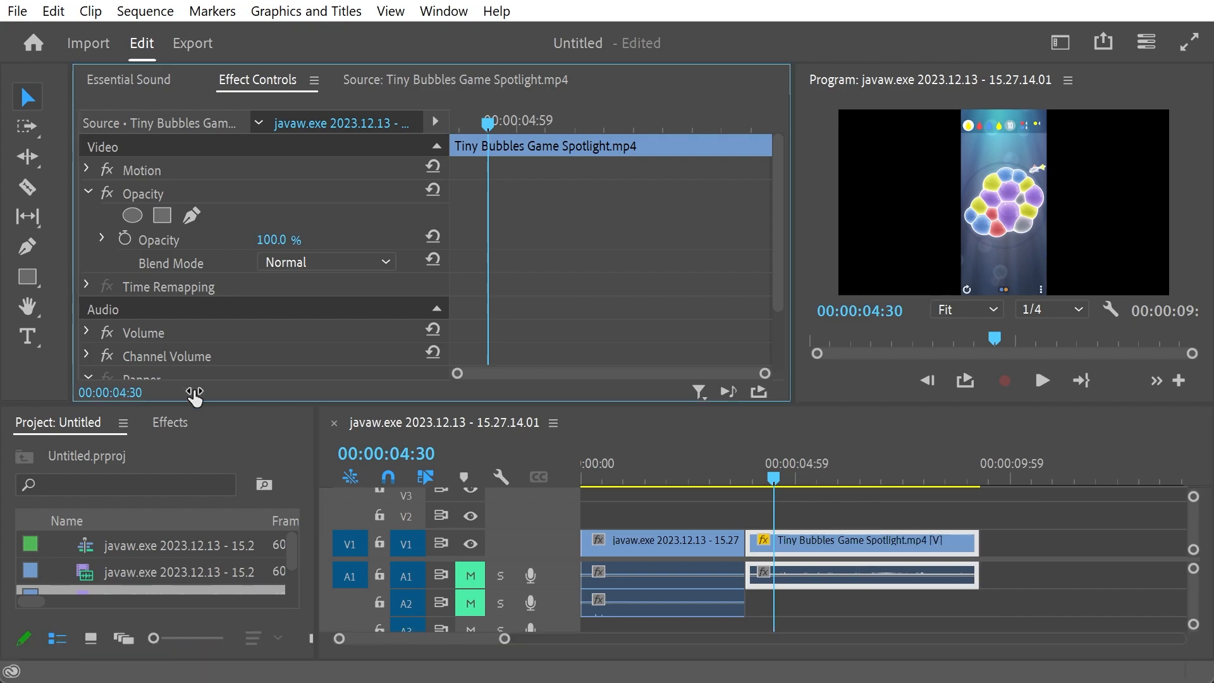
- Make the project and timeline area taller, and create a new 1920 × 1080 color matte with a 23.976 fps timebase and square pixels
drag(199, 404, 201, 353)
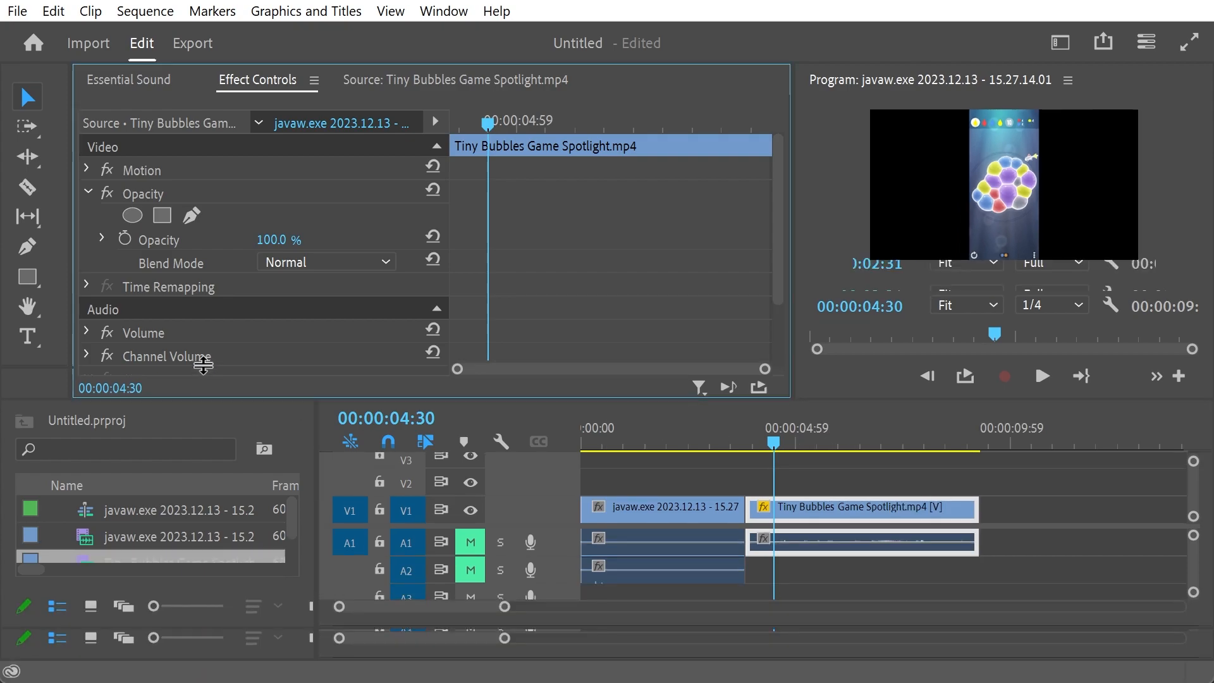
click(180, 594)
right_click(179, 595)
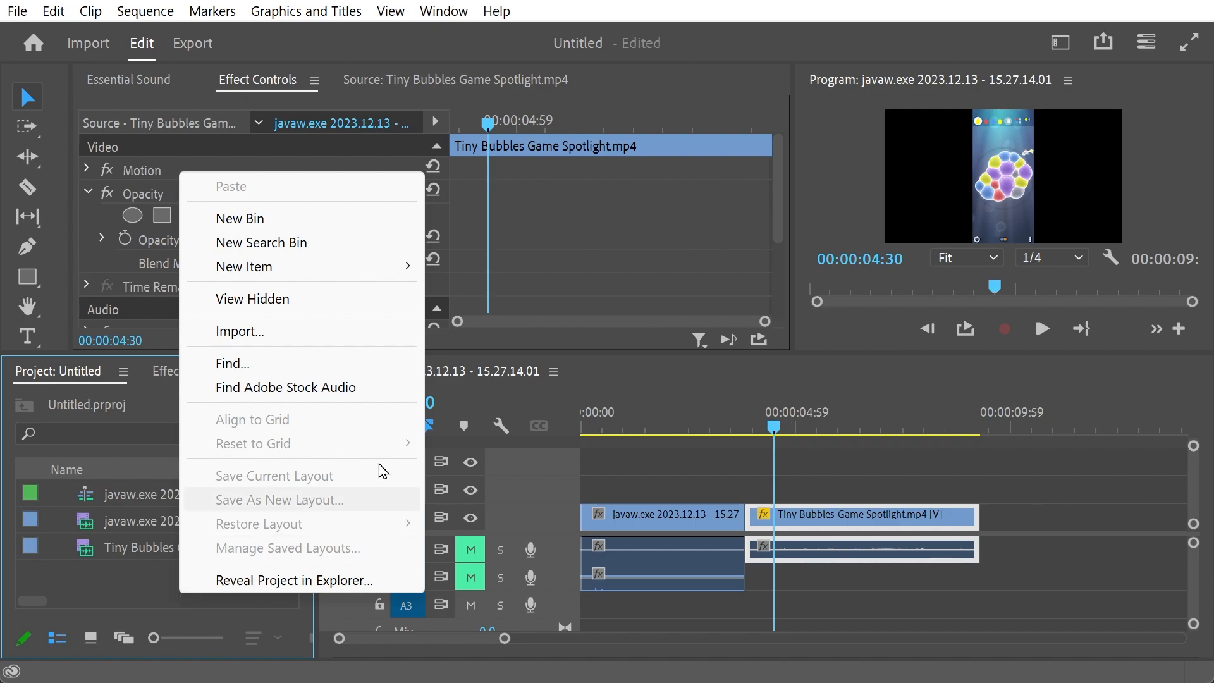
mouse_move(401, 264)
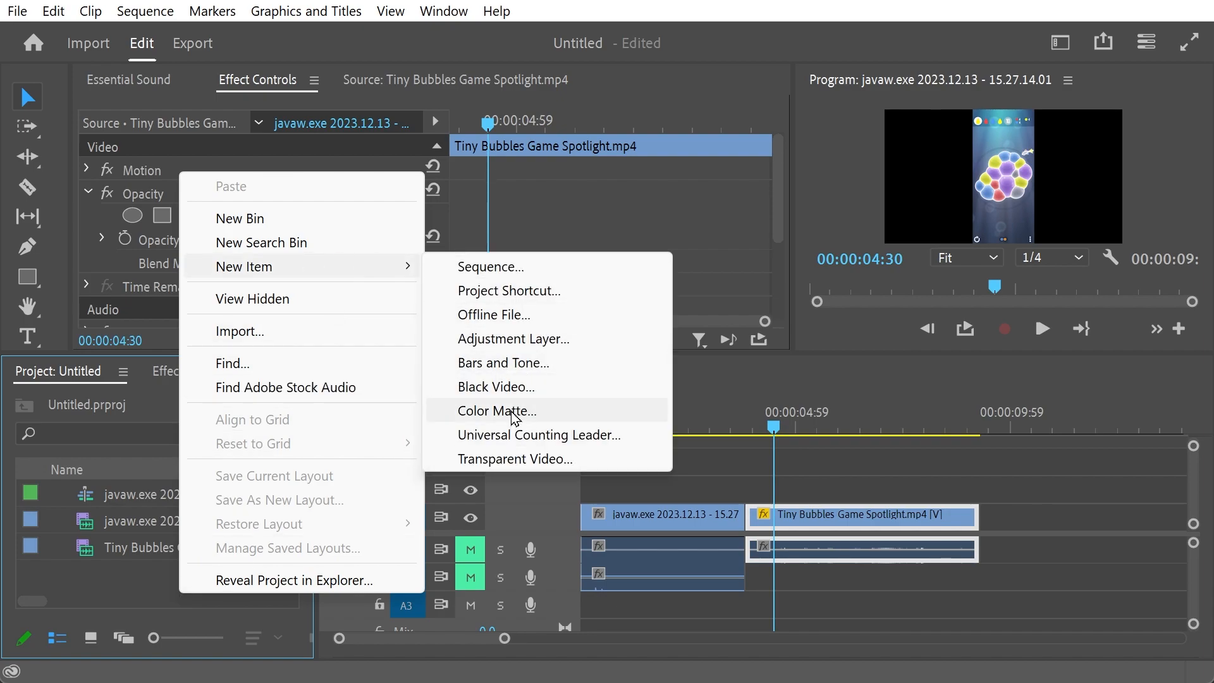
click(541, 413)
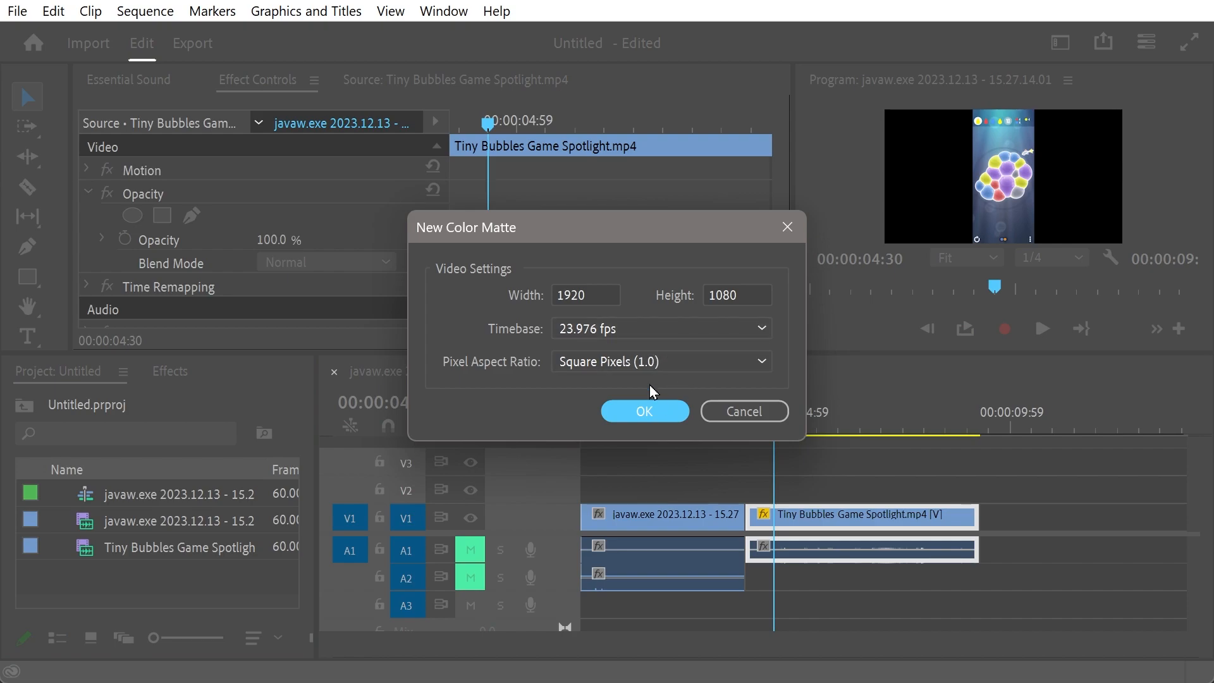
click(619, 412)
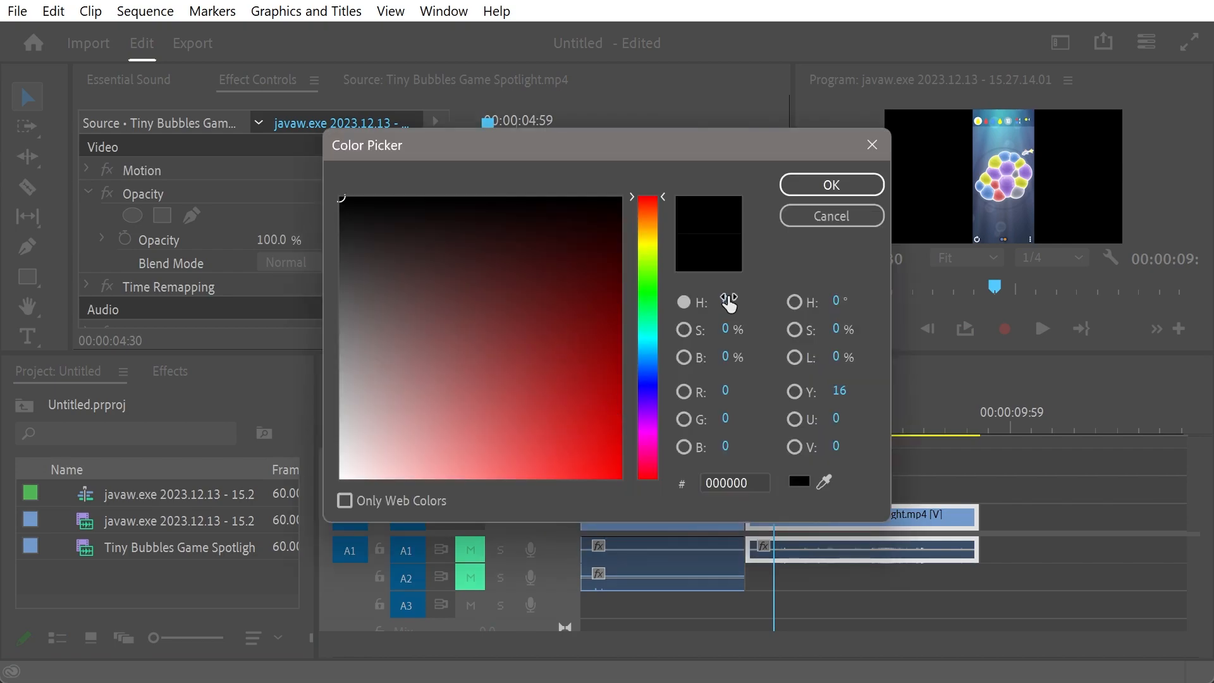
- Give the new matte the hex color 364359 and name it sea
double_click(732, 482)
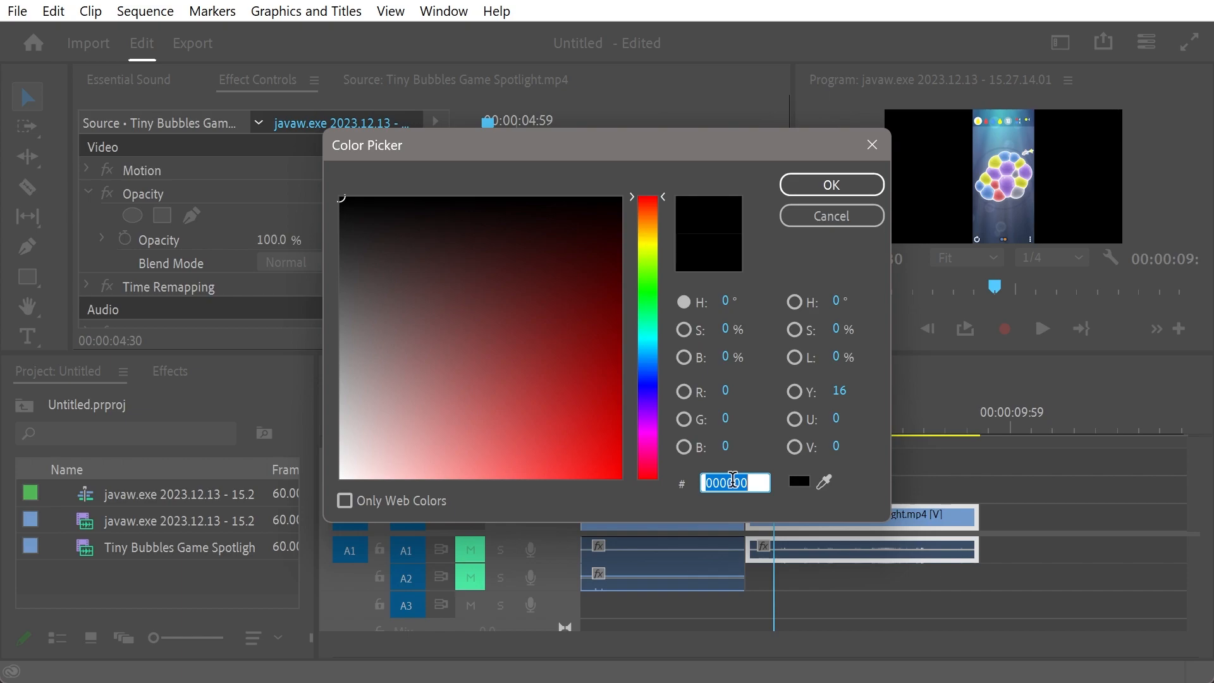
text(364)
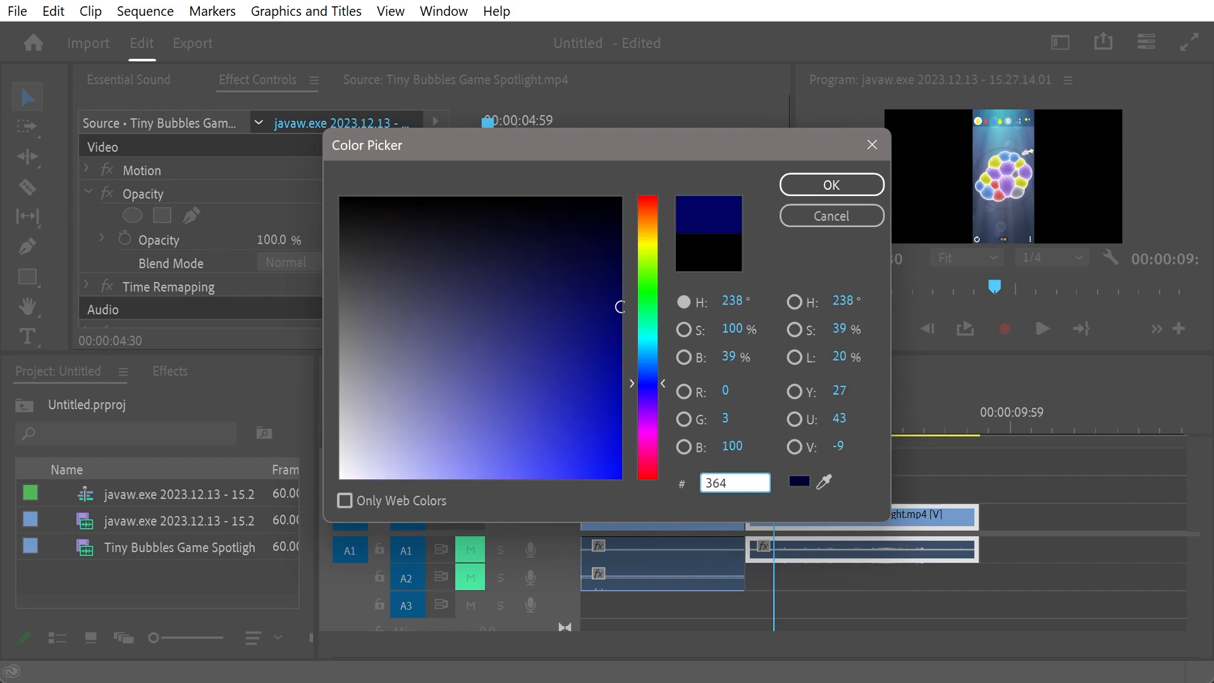
text(359)
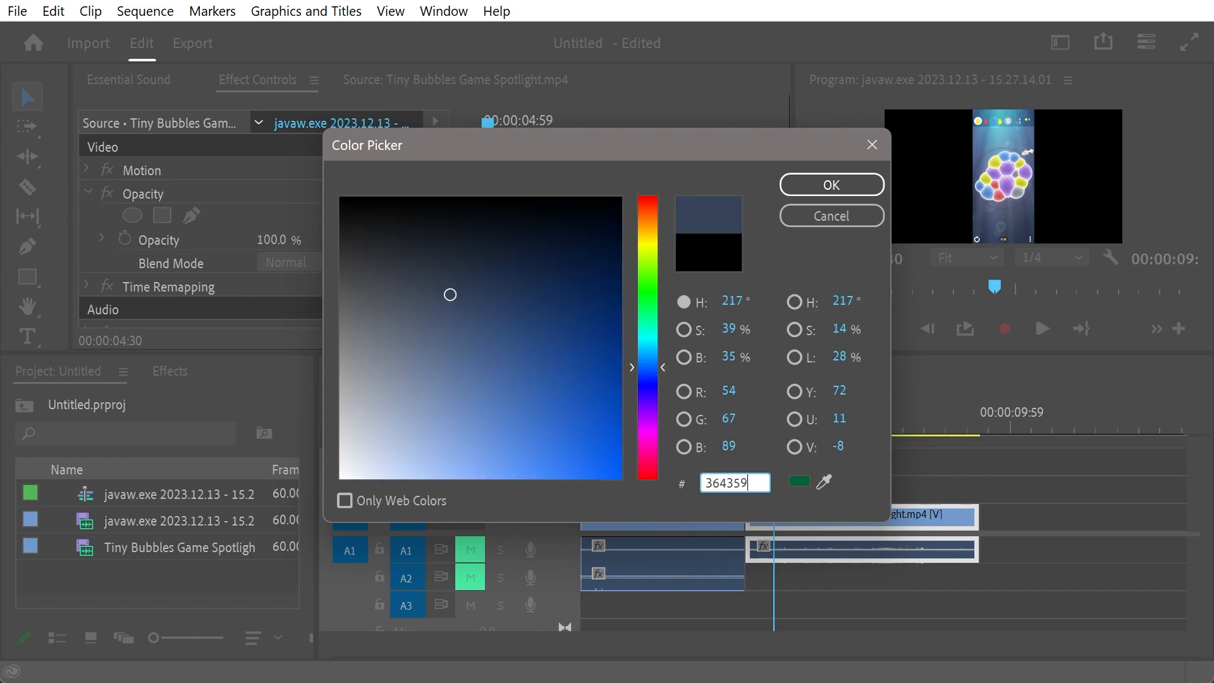
click(839, 189)
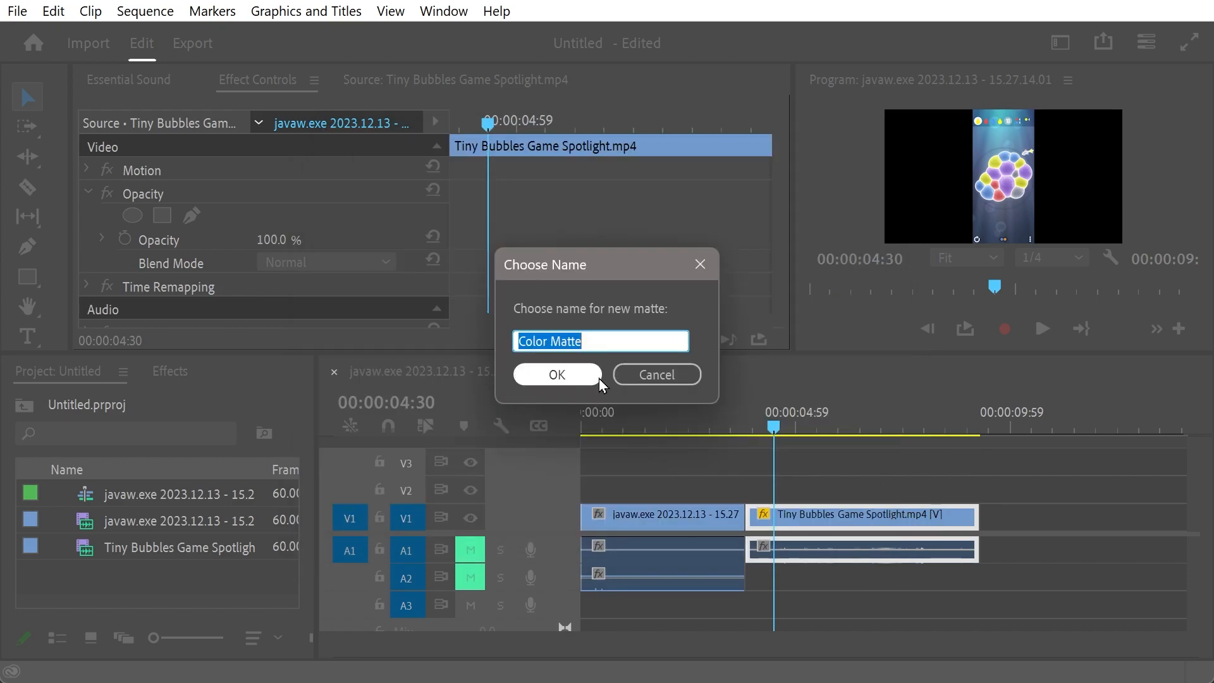
text(sea)
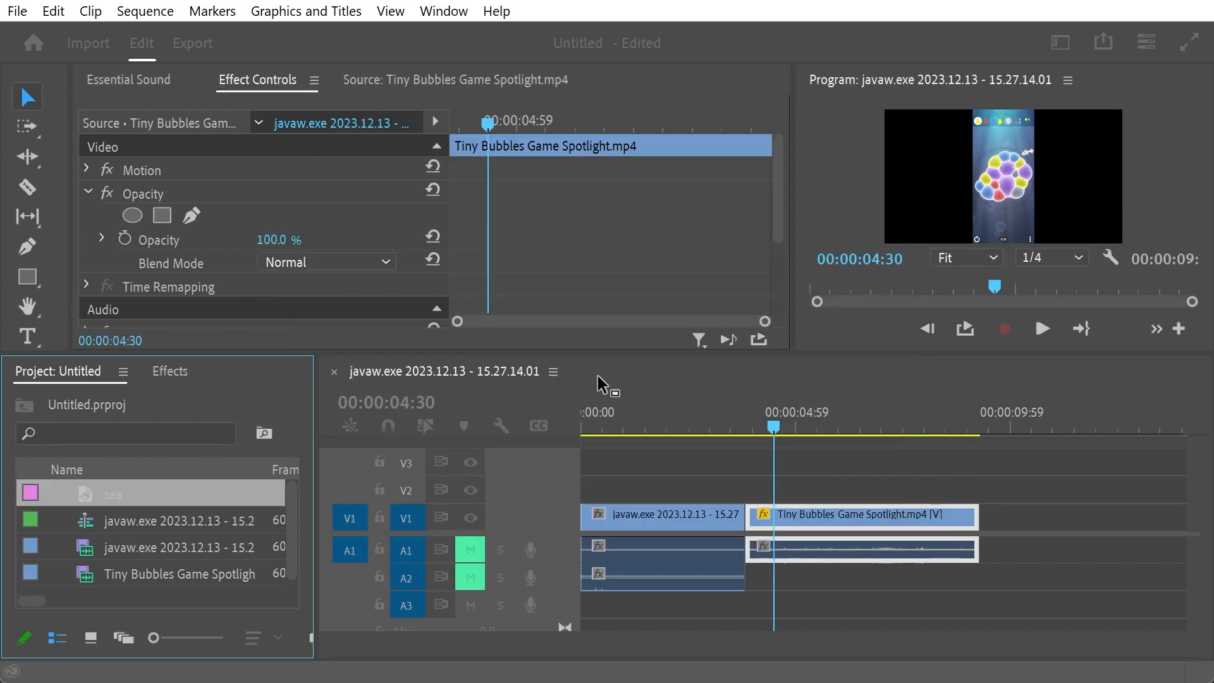
click(599, 378)
- Place the sea matte on V2 above the start of the Tiny Bubbles clip and select it in the timeline
drag(234, 477, 741, 489)
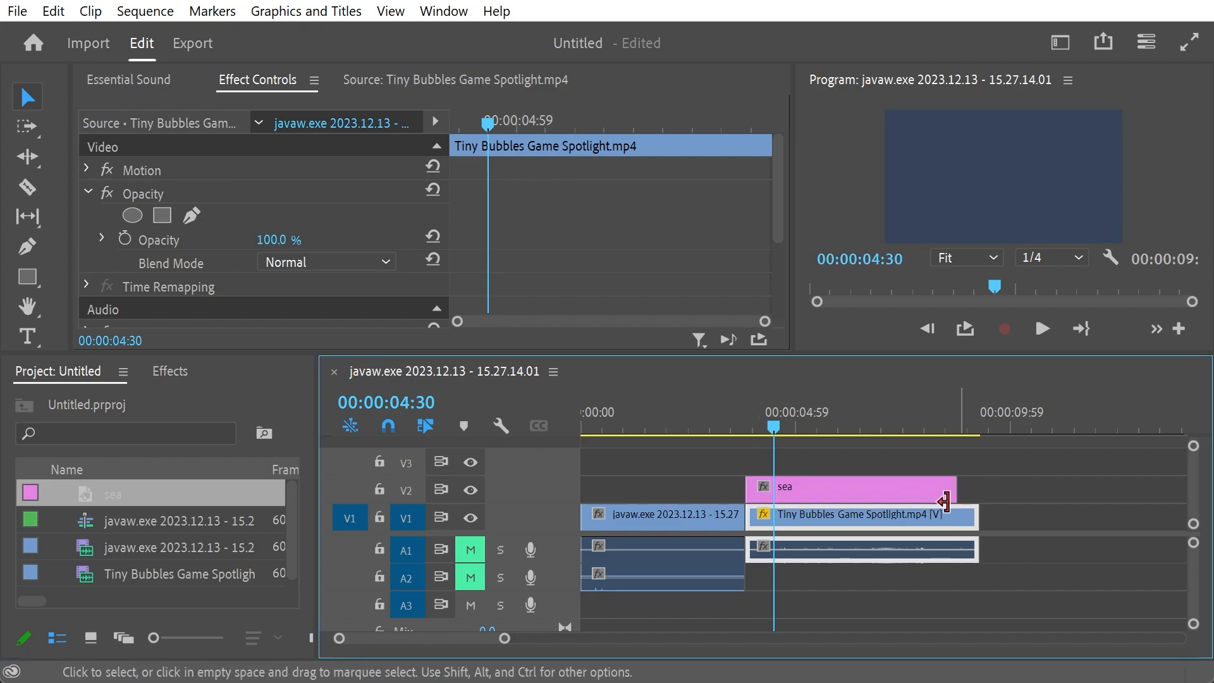
click(736, 430)
mouse_move(790, 434)
mouse_down()
mouse_move(808, 442)
mouse_move(781, 440)
mouse_up()
click(813, 482)
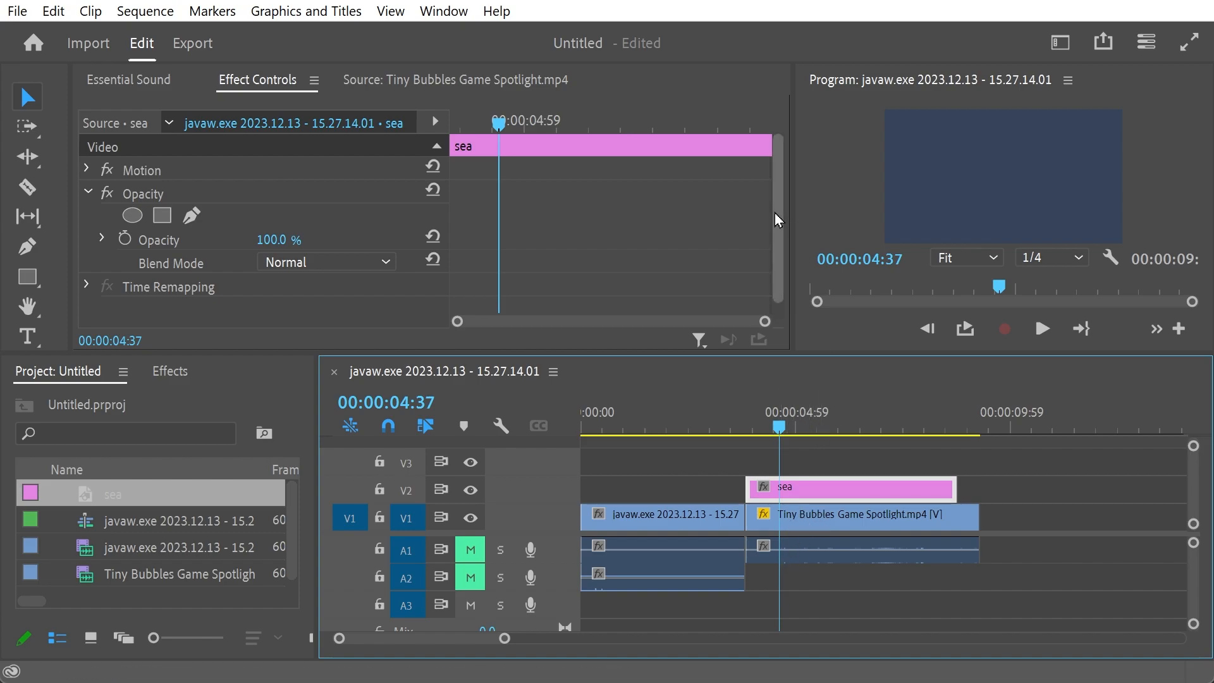
- Park the playhead at 00:00:05:14 and change the sea matte's blend mode to Overlay
click(805, 425)
click(327, 262)
click(302, 583)
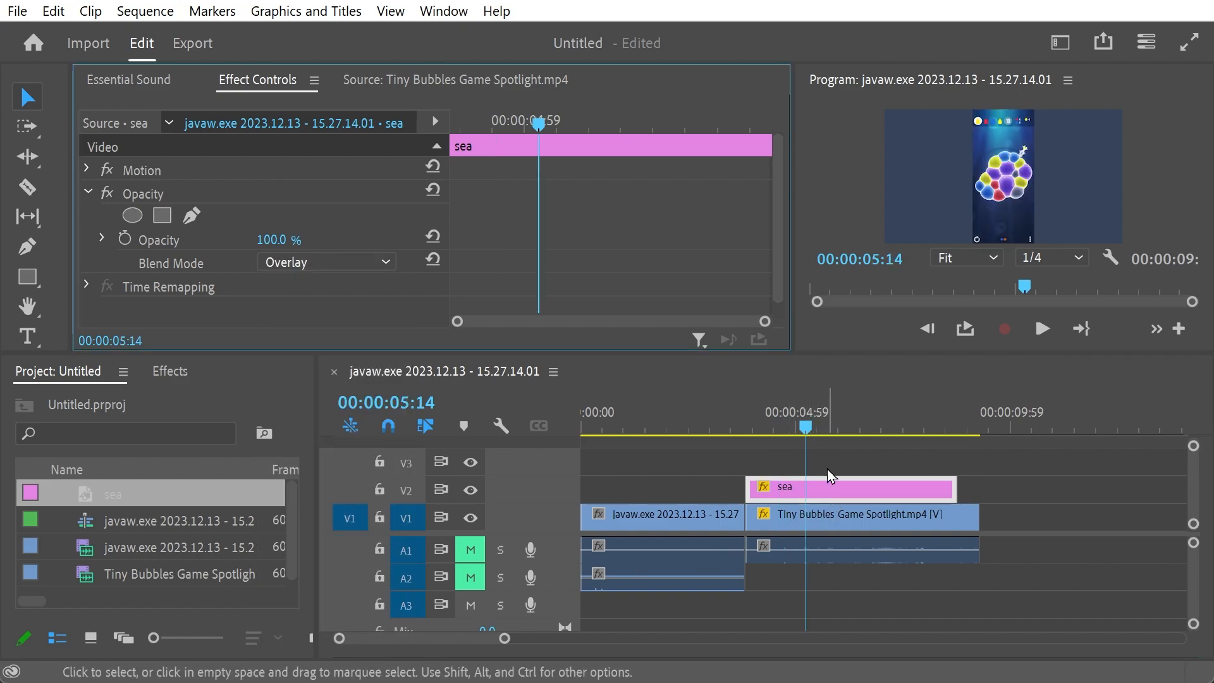
- Toggle the visibility of track V2 repeatedly to compare the footage with and without the Overlay matte
click(470, 490)
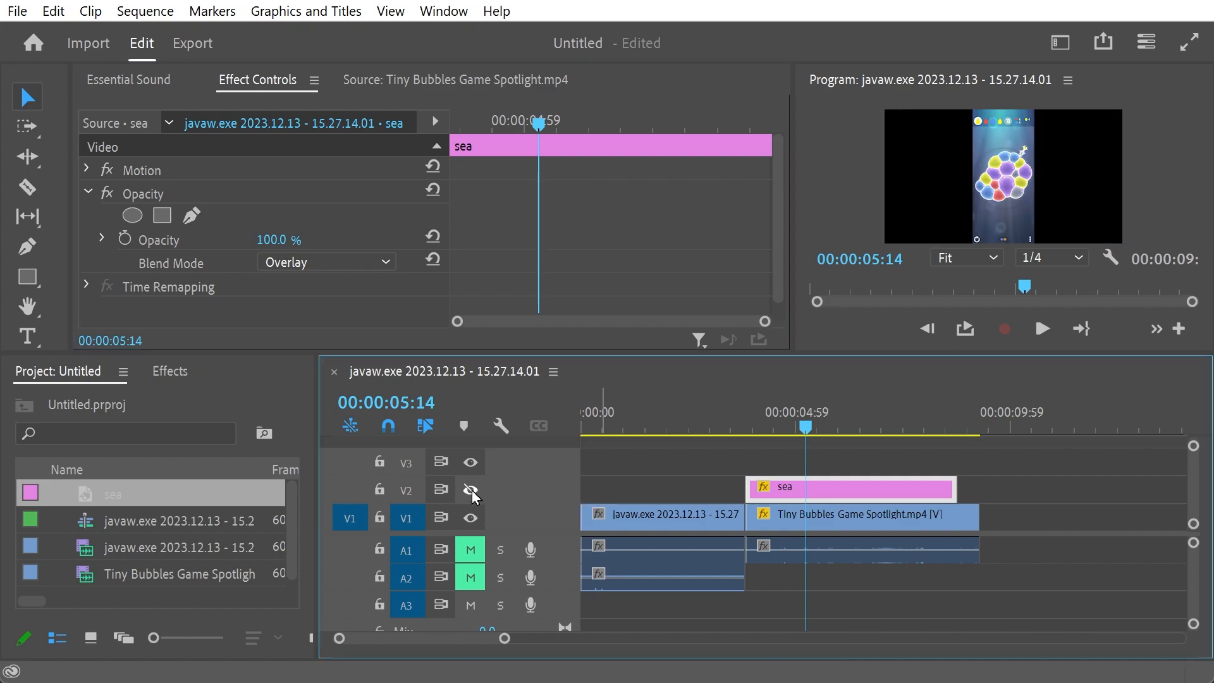
click(472, 491)
click(472, 490)
click(472, 491)
click(471, 491)
click(471, 490)
click(472, 491)
click(471, 491)
click(472, 491)
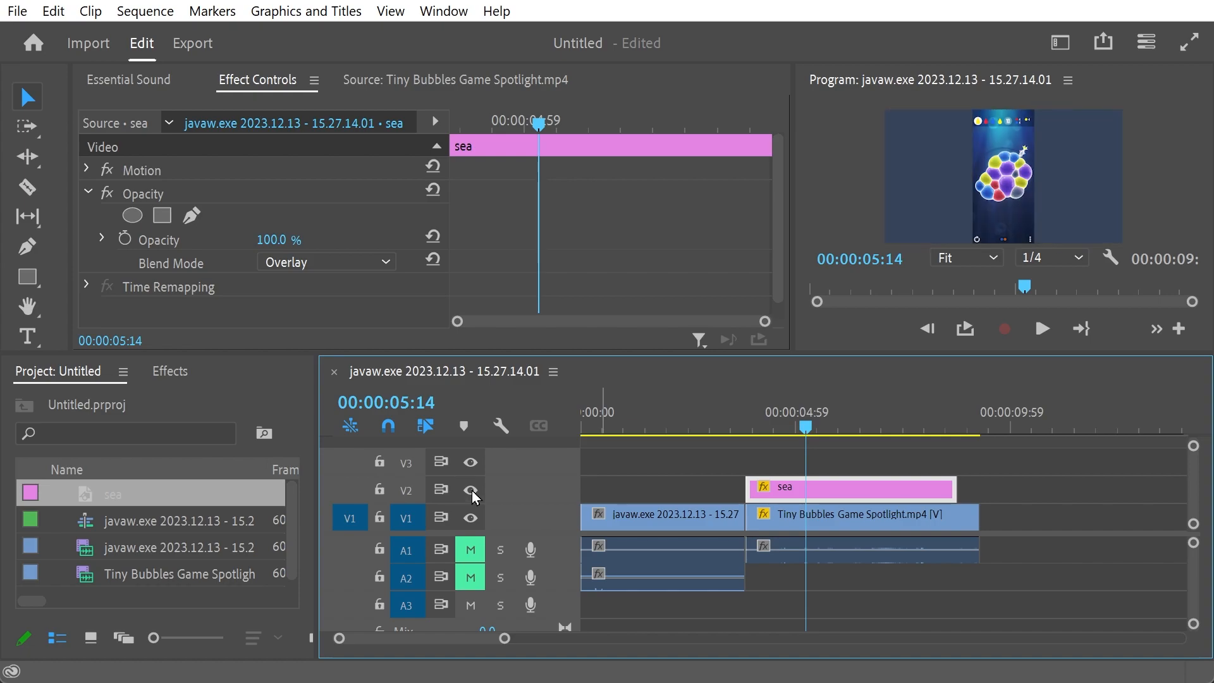
click(471, 491)
click(472, 491)
click(472, 490)
click(472, 491)
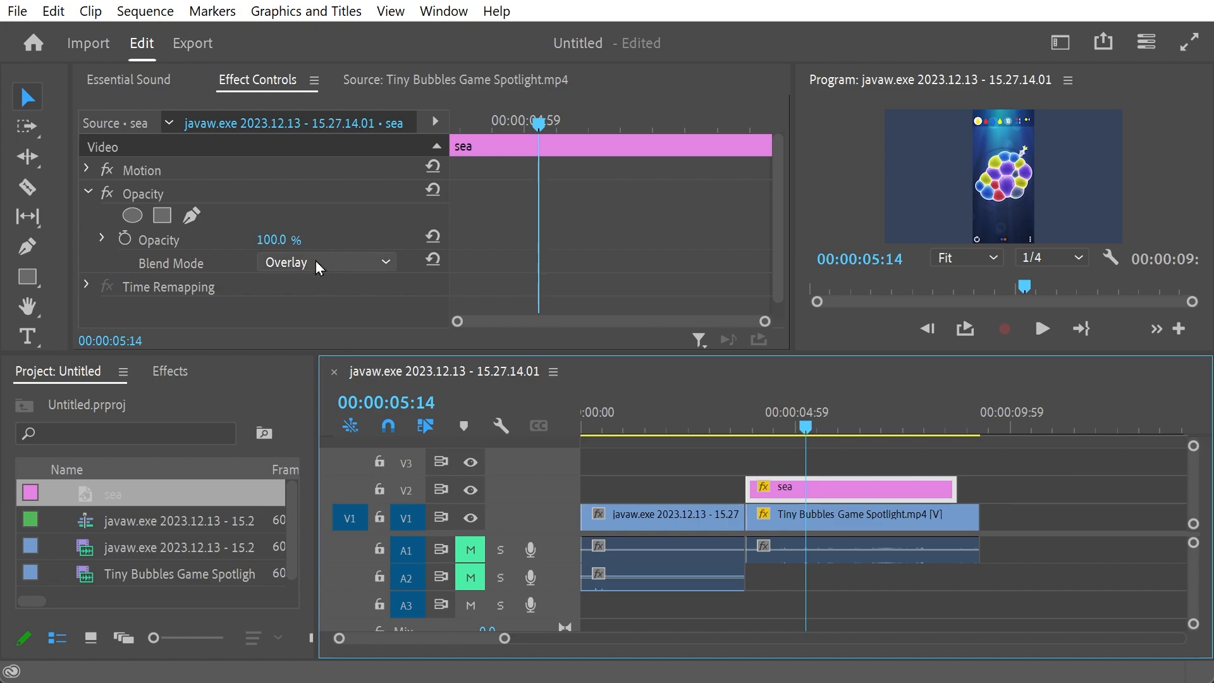
click(472, 490)
click(472, 491)
click(472, 490)
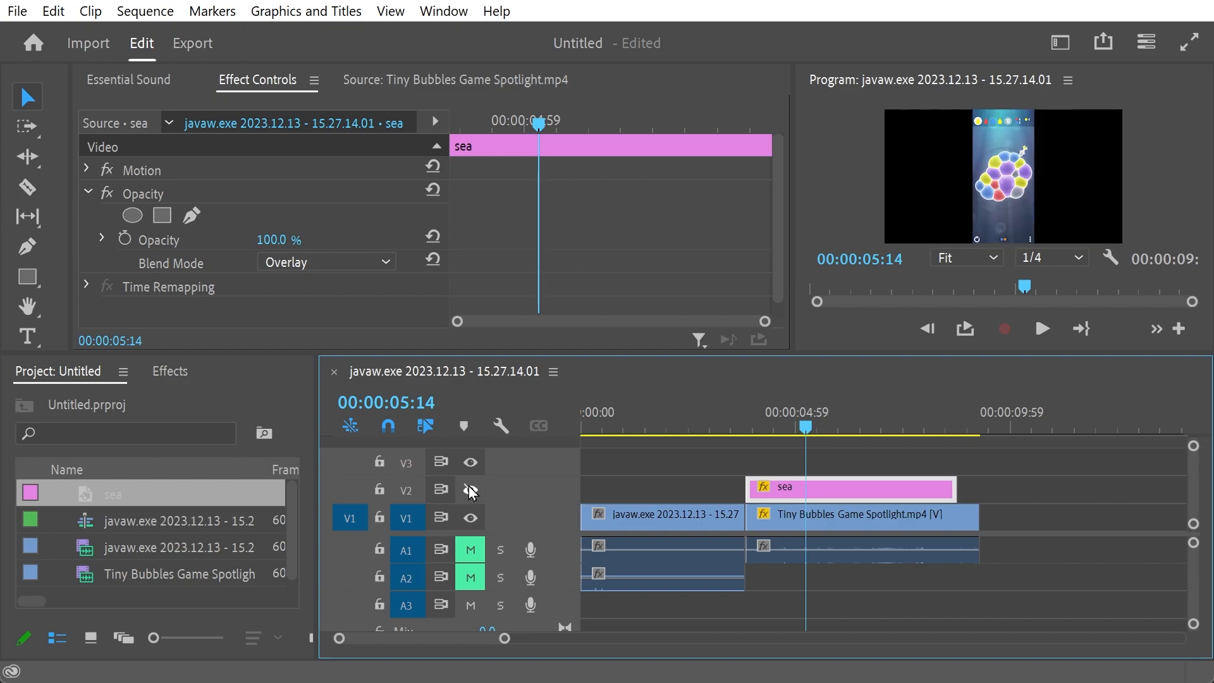
click(470, 490)
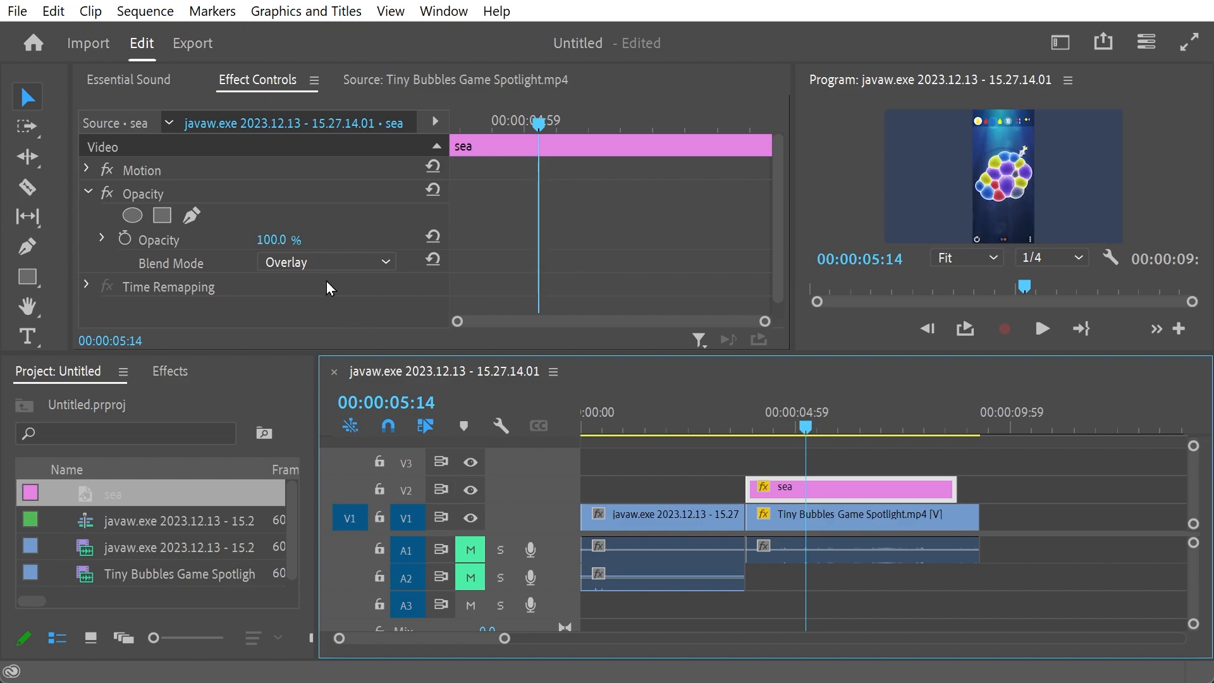
- Set the sea matte's blend mode to Lighter Color
click(316, 260)
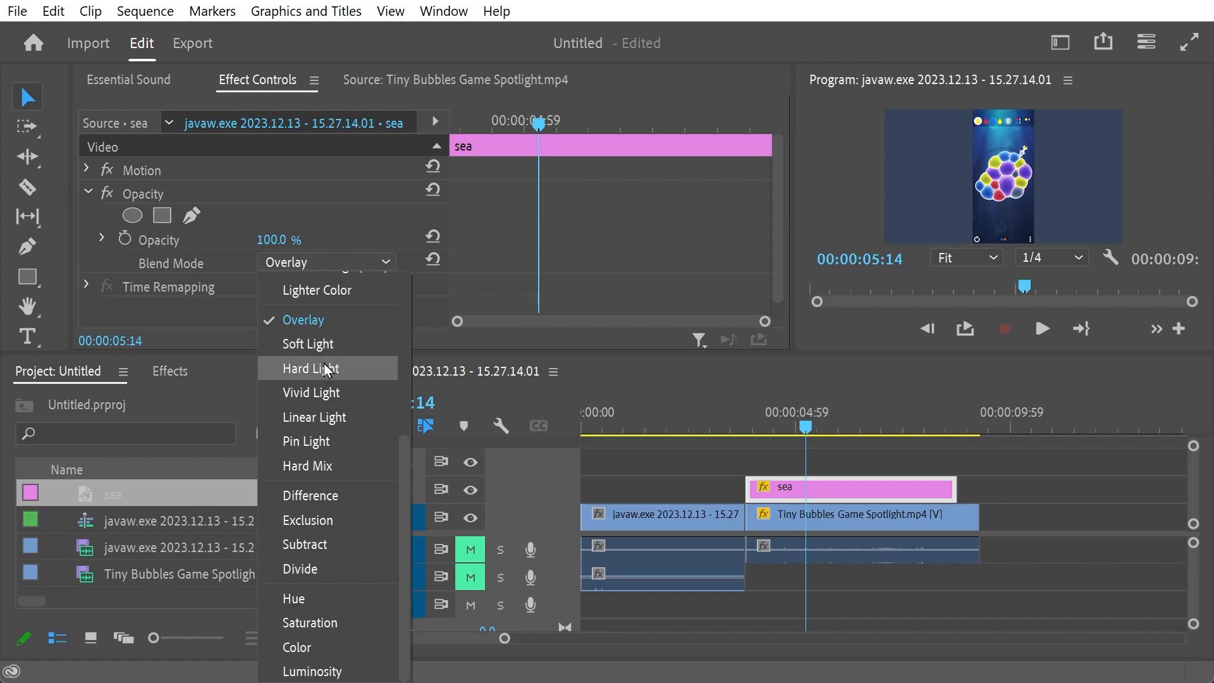
click(326, 290)
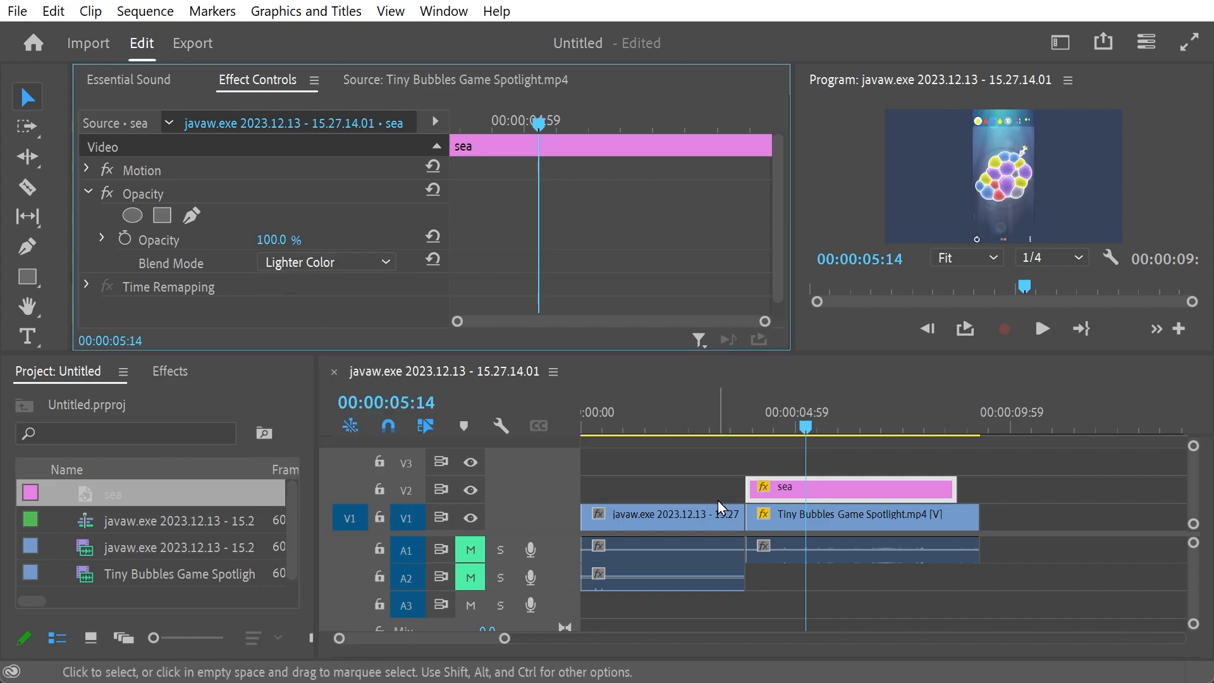
- Switch track V2 off and on to compare the footage with and without the Lighter Color matte
click(470, 491)
click(470, 491)
click(470, 491)
click(470, 491)
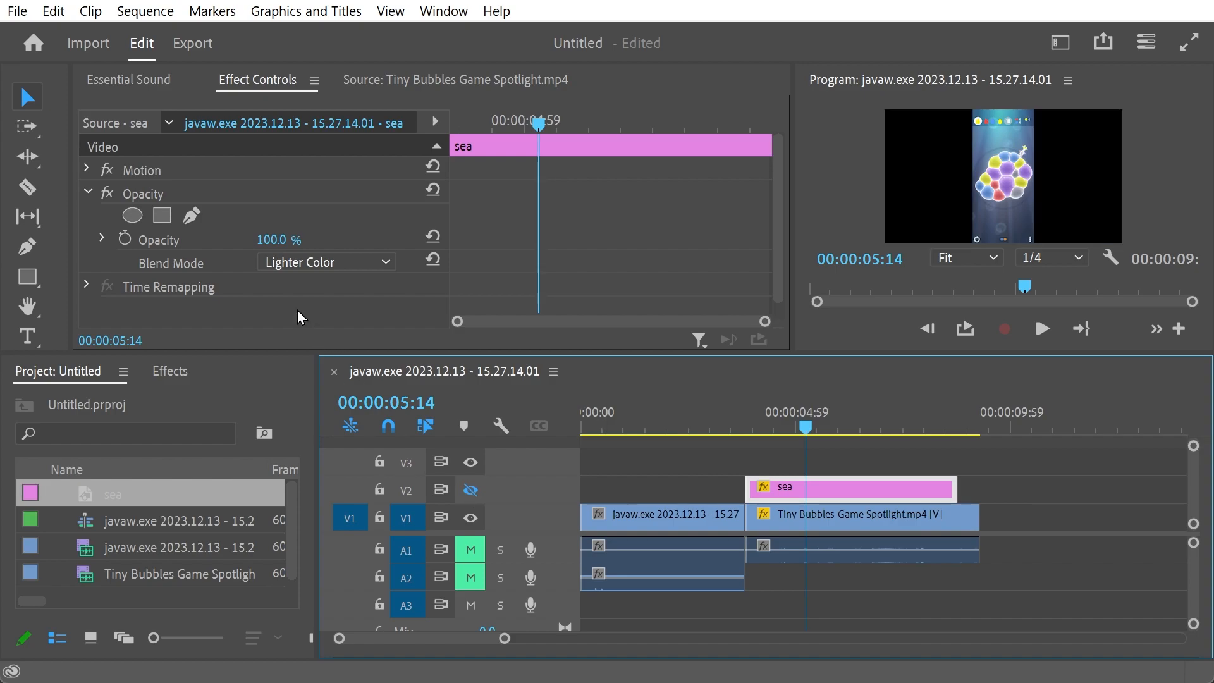
click(470, 493)
click(469, 493)
click(469, 493)
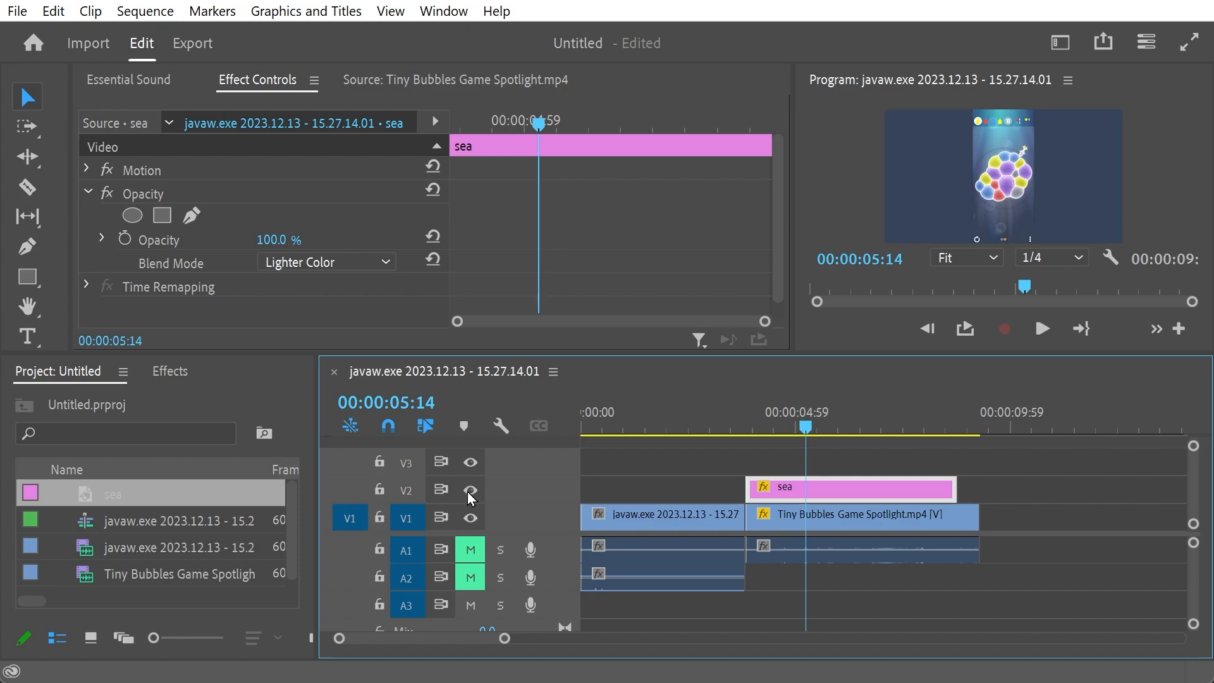
click(469, 492)
click(470, 492)
click(469, 492)
click(470, 492)
- Extend the sea matte to the end of the Tiny Bubbles clip and bring its start back to 00:00:02:22 above the first clip
drag(806, 428, 776, 429)
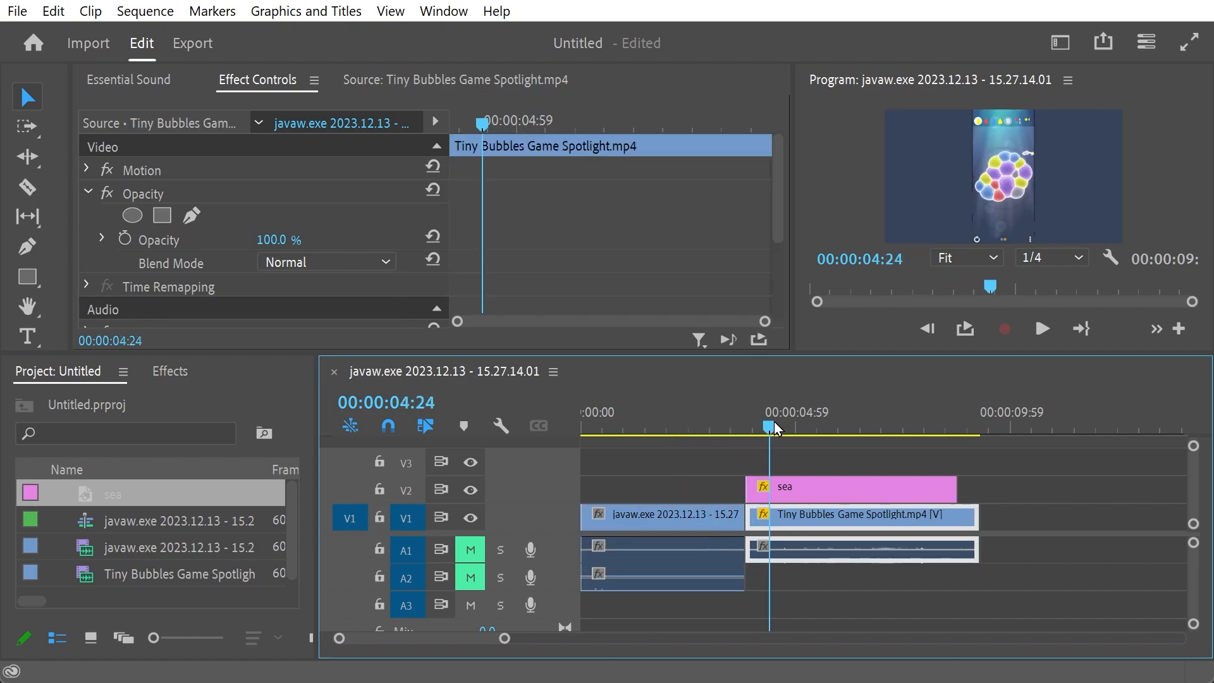
drag(968, 482, 979, 486)
drag(800, 428, 682, 450)
drag(749, 484, 686, 482)
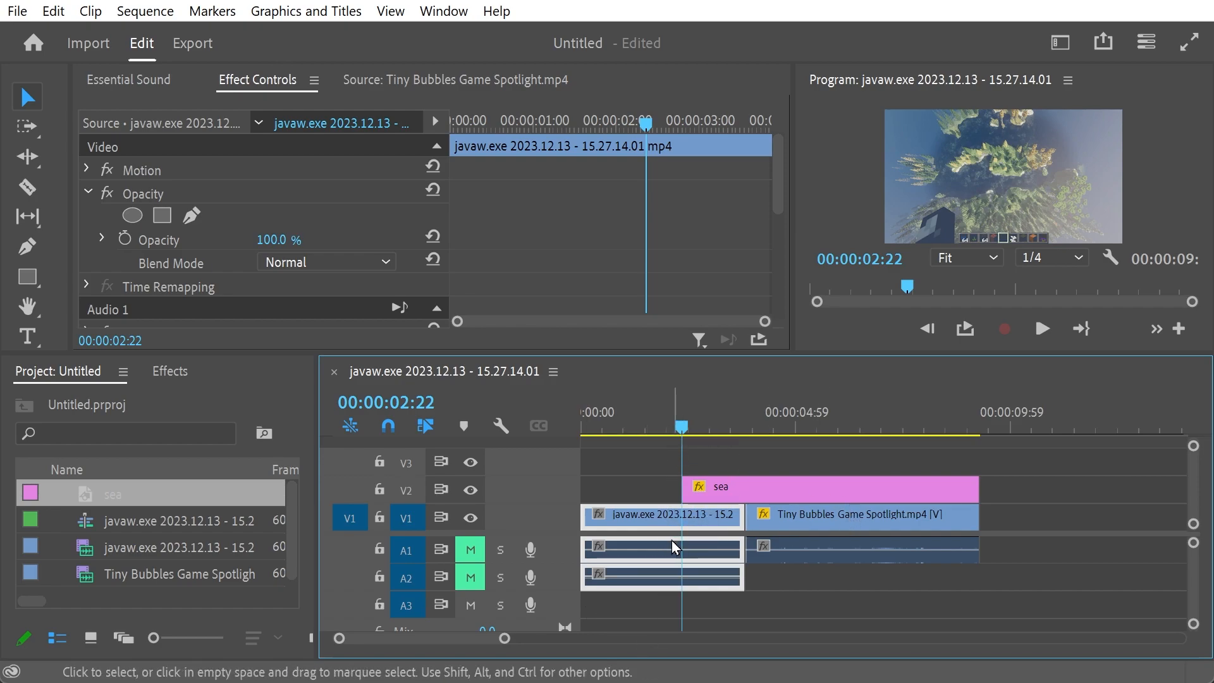
- Split the first gameplay clip at 00:00:02:22 and enable Rotation keyframing at the start of its second part
key(ctrl+k)
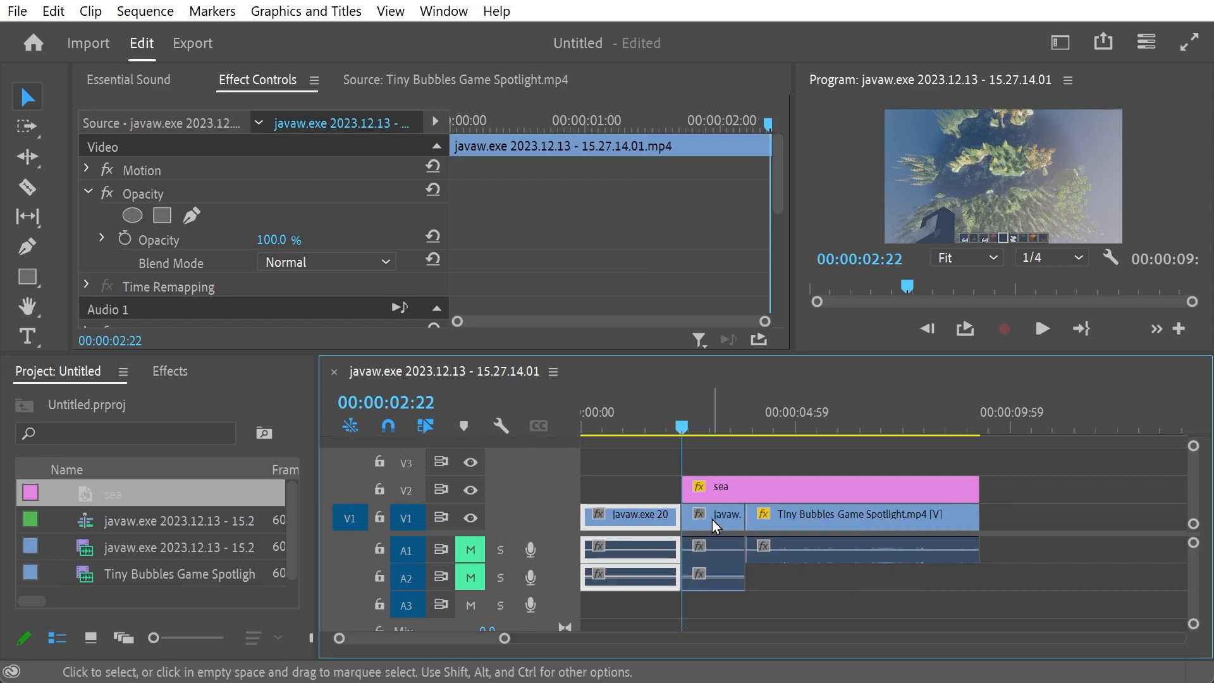
click(710, 516)
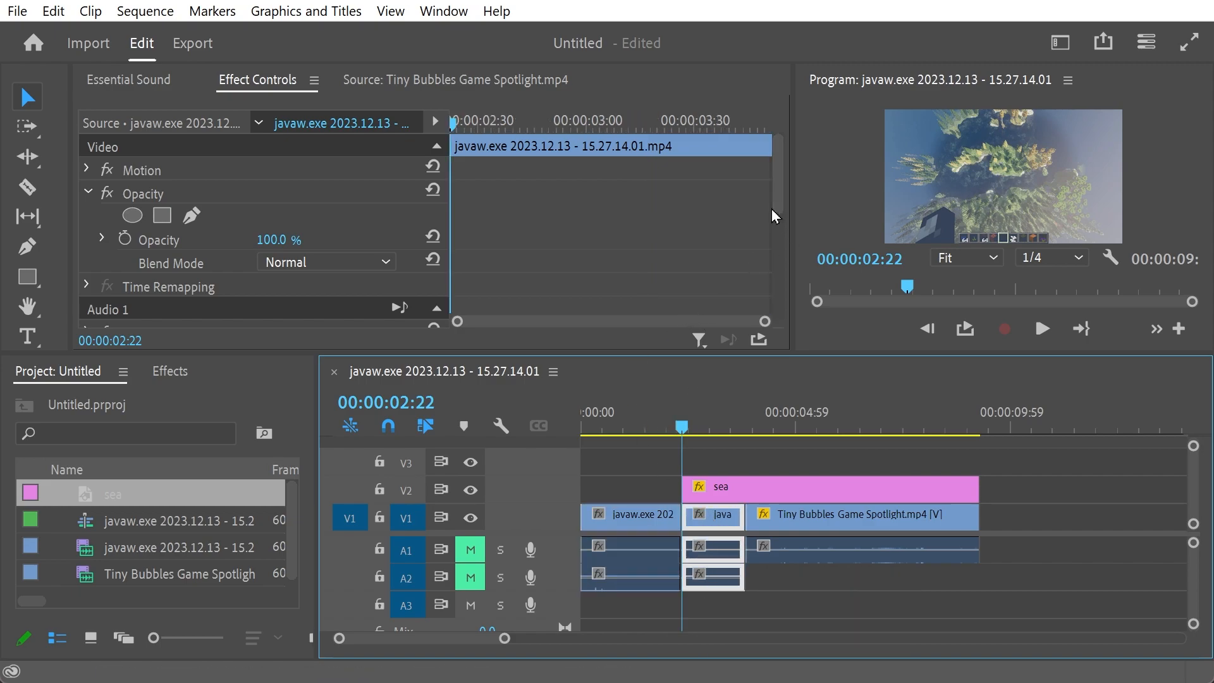
click(776, 183)
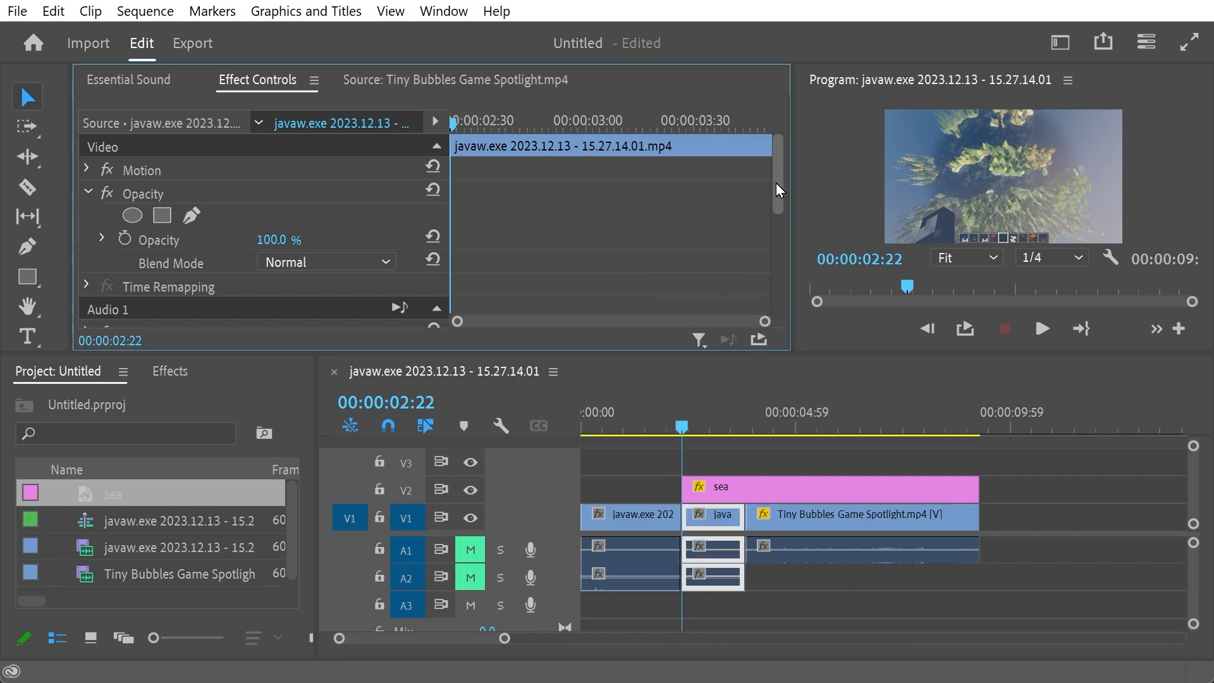
click(89, 167)
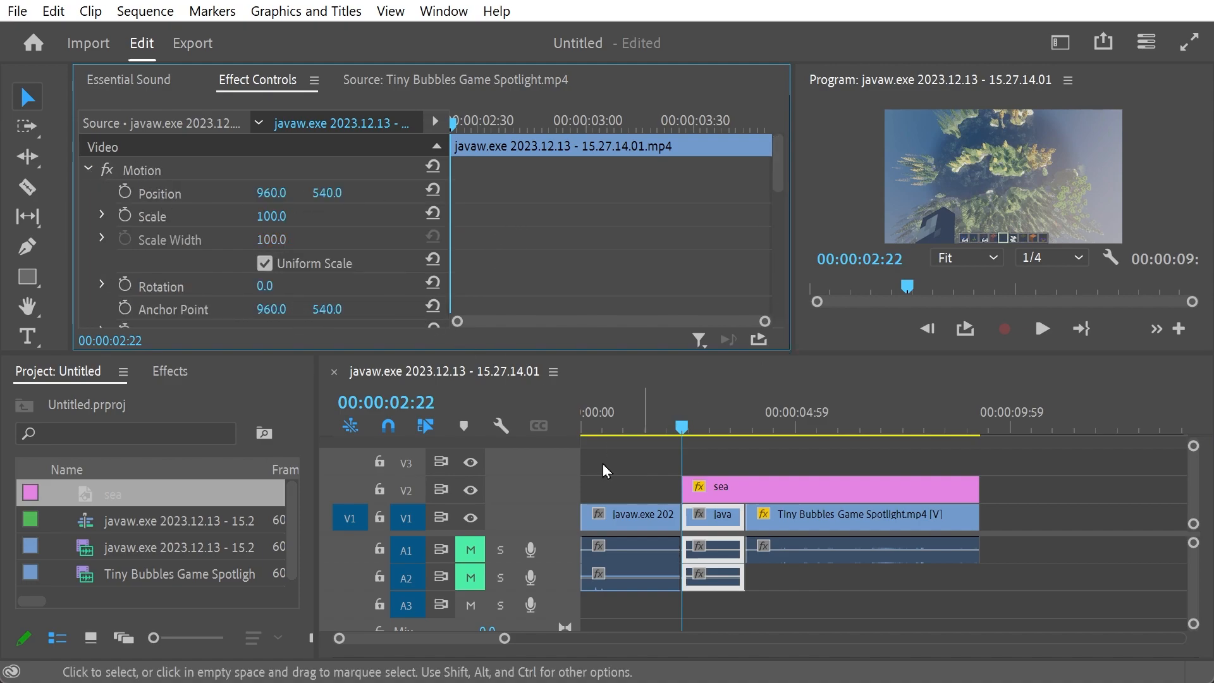
click(124, 285)
- Add a Rotation keyframe of 360° at 00:00:03:50, the end of the split clip's second part
drag(494, 123, 702, 124)
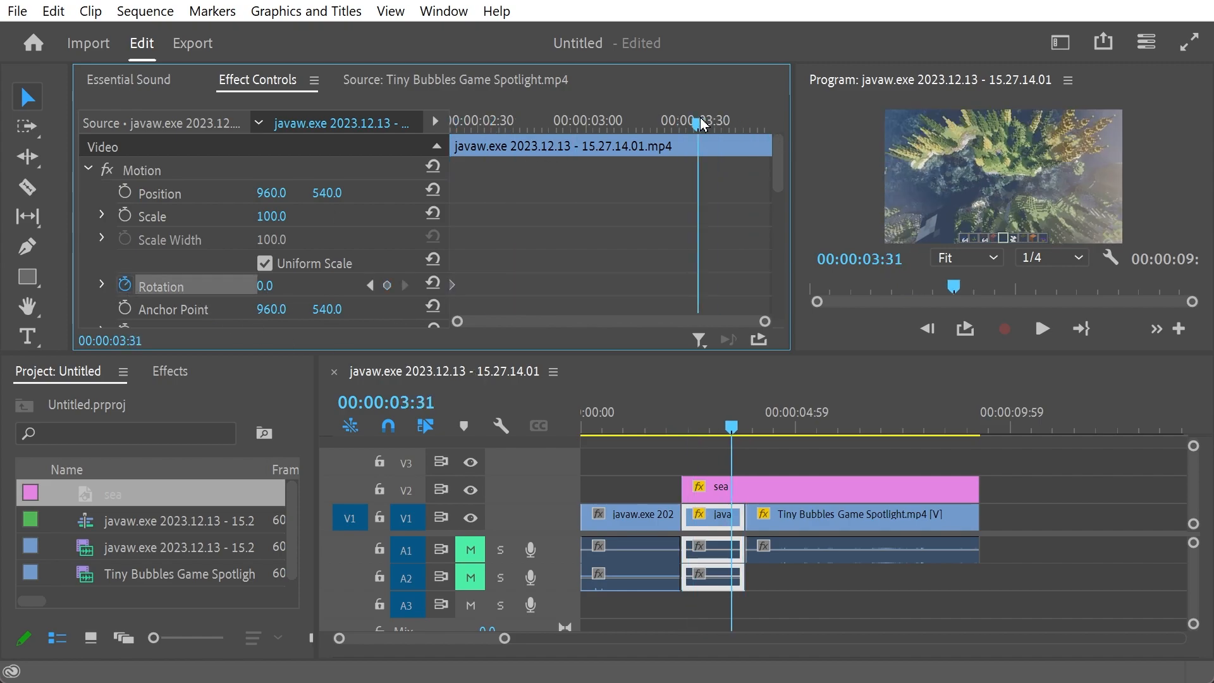
key(Down)
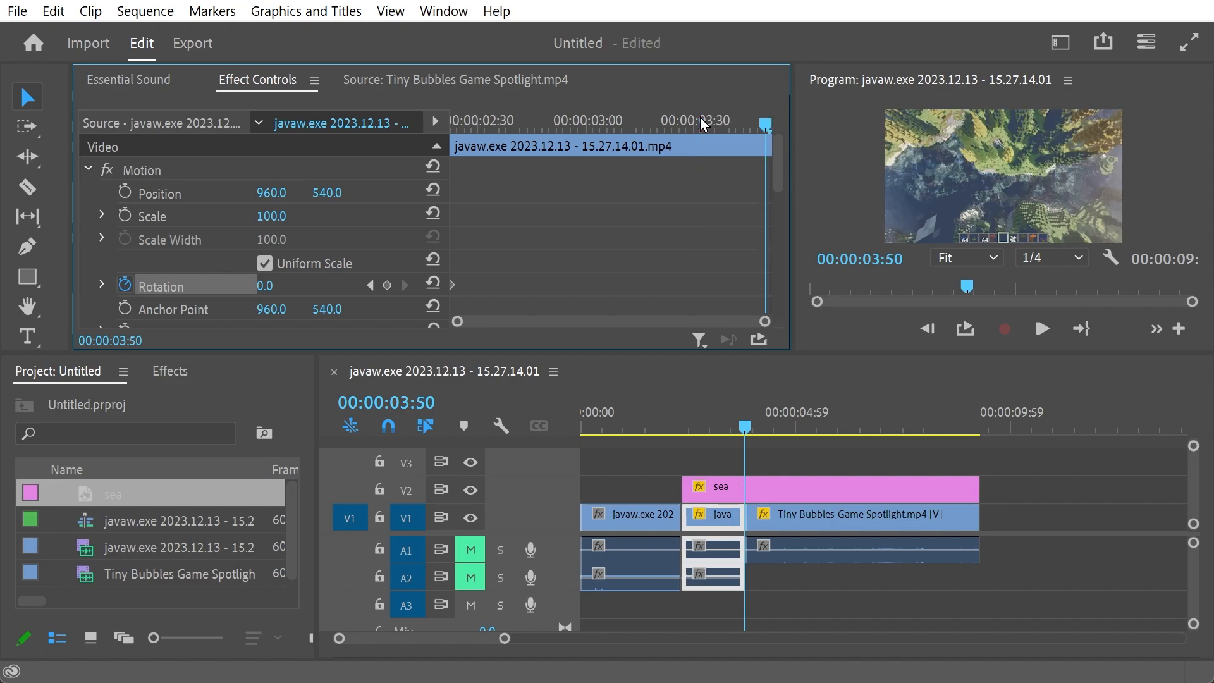
click(264, 286)
text(360)
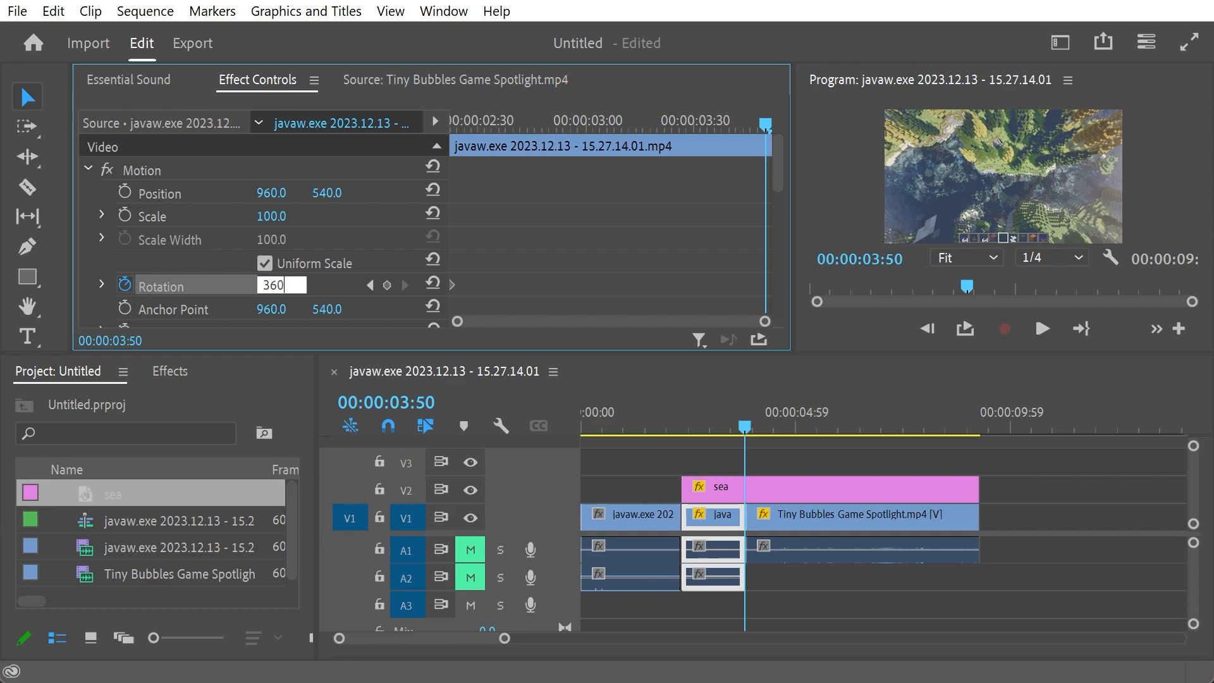
key(Return)
- Change the Rotation keyframe at 00:00:03:50 to 540°
click(282, 281)
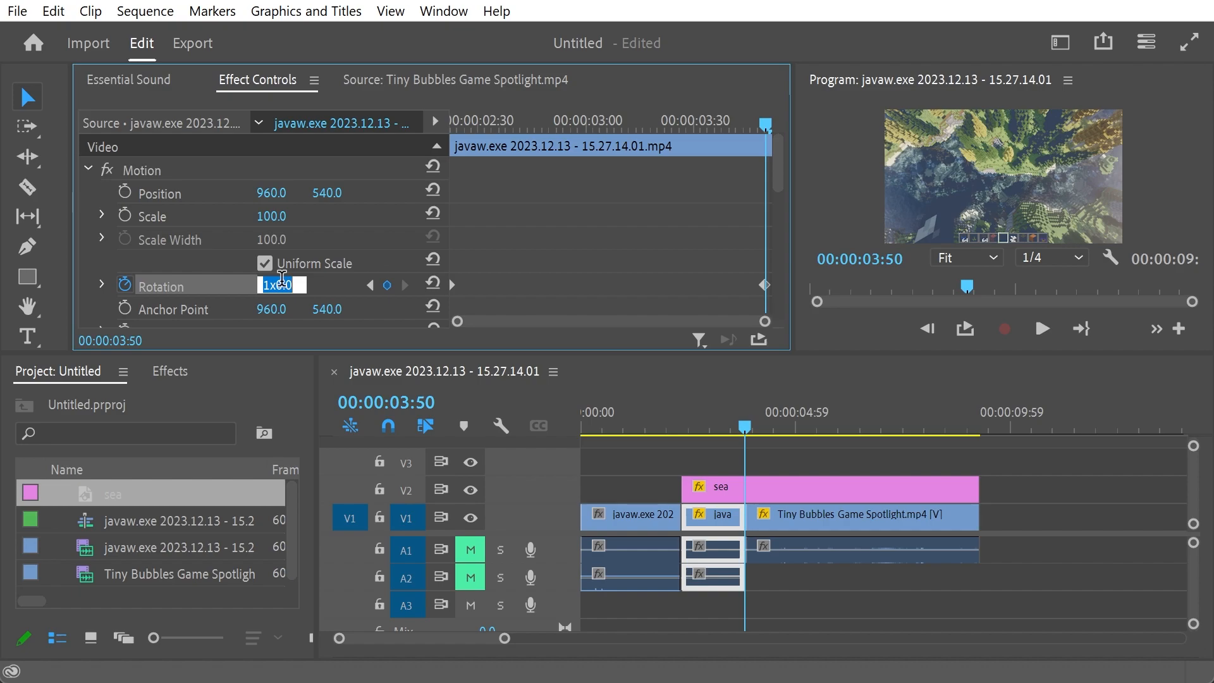
text(64)
text(540)
key(Return)
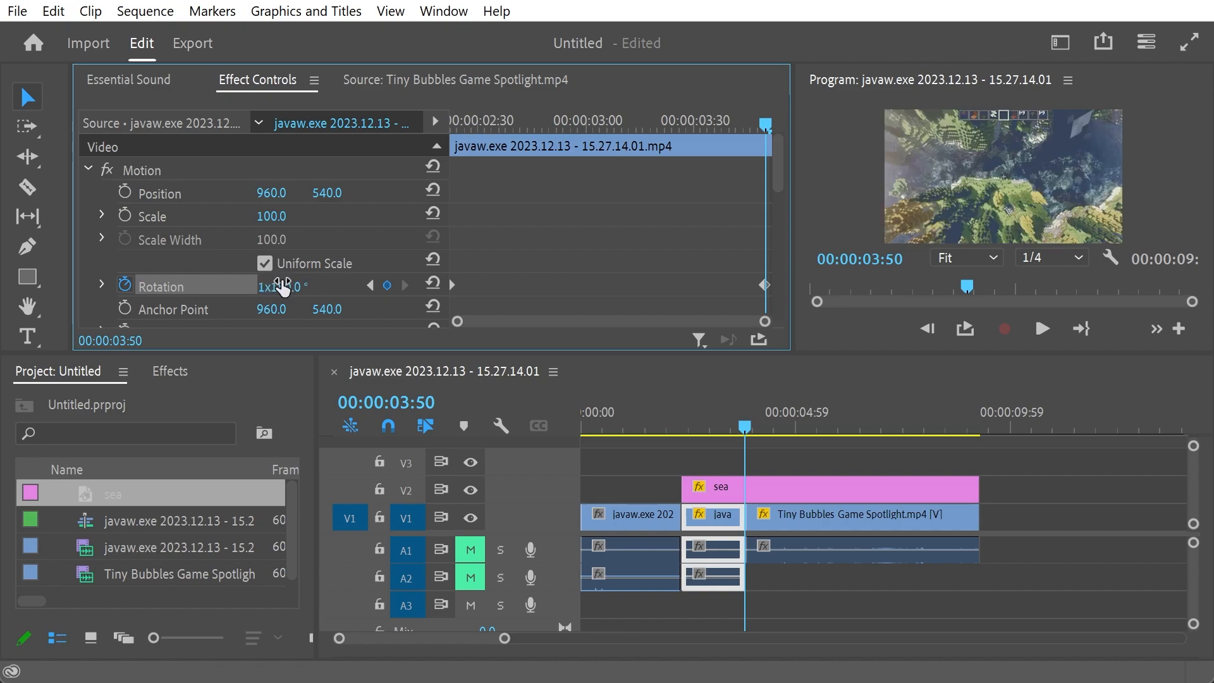
- Play the rotation animation from the cut at 00:00:02:22 into the Tiny Bubbles clip to review the transition
drag(566, 125, 397, 133)
key(space)
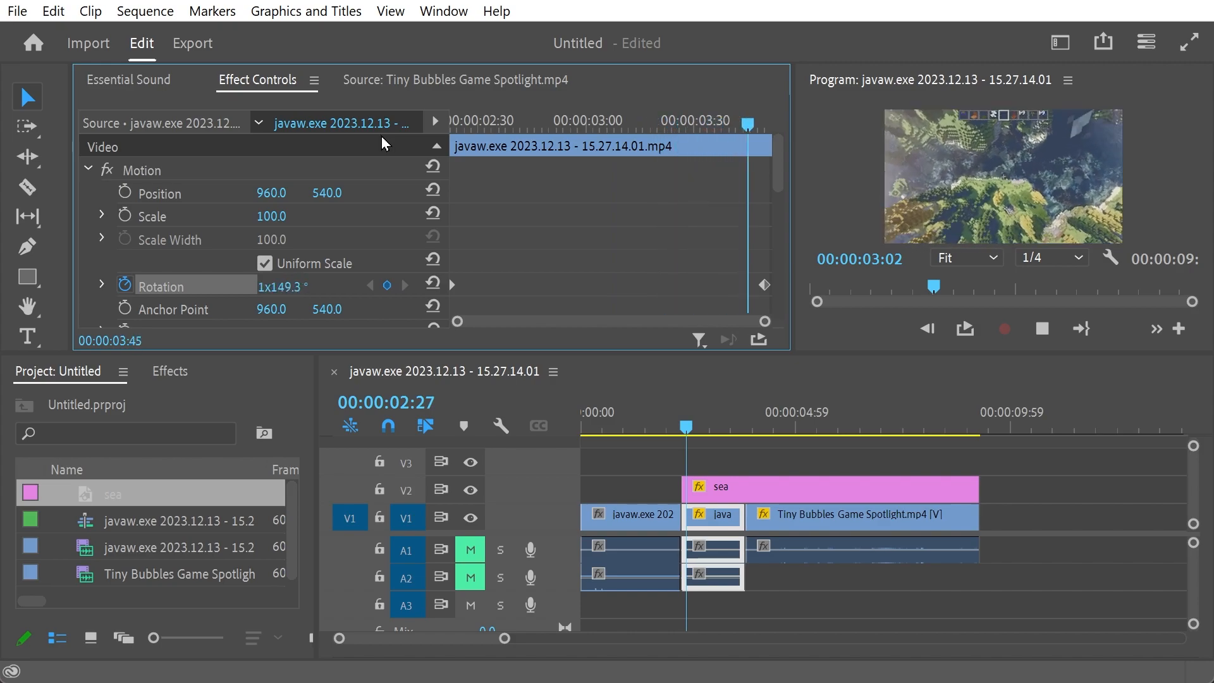
key(space)
key(space)
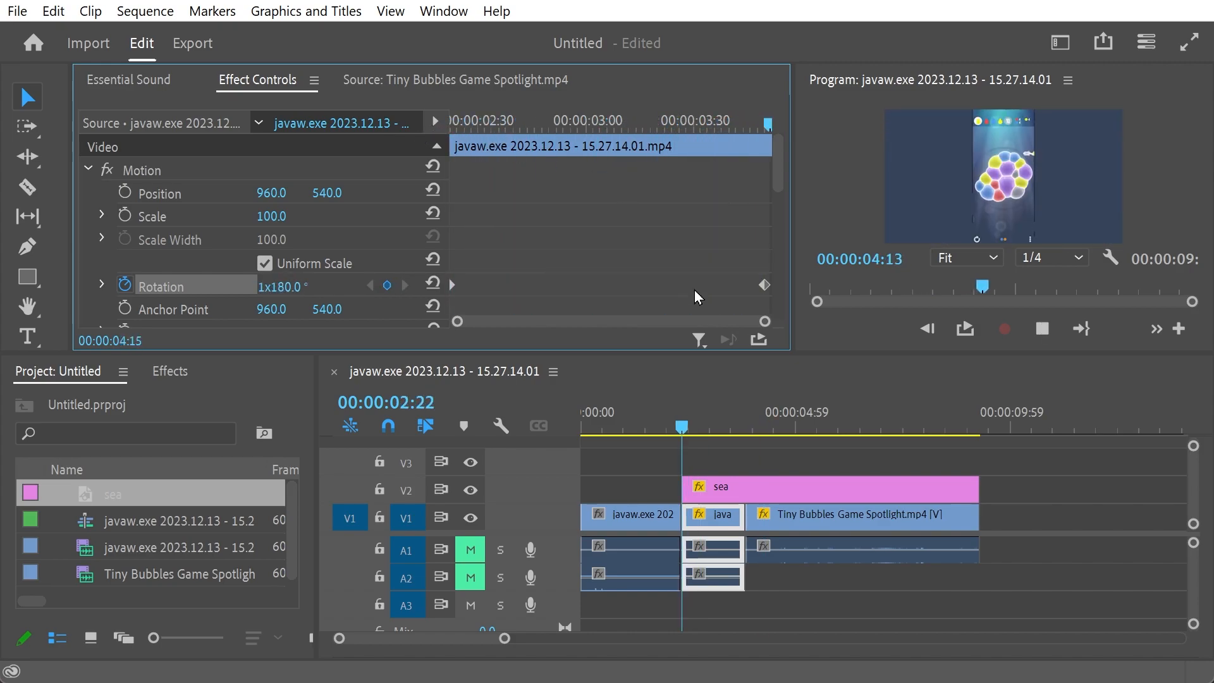
- Enlarge the program preview and set its playback resolution to 1/2
key(space)
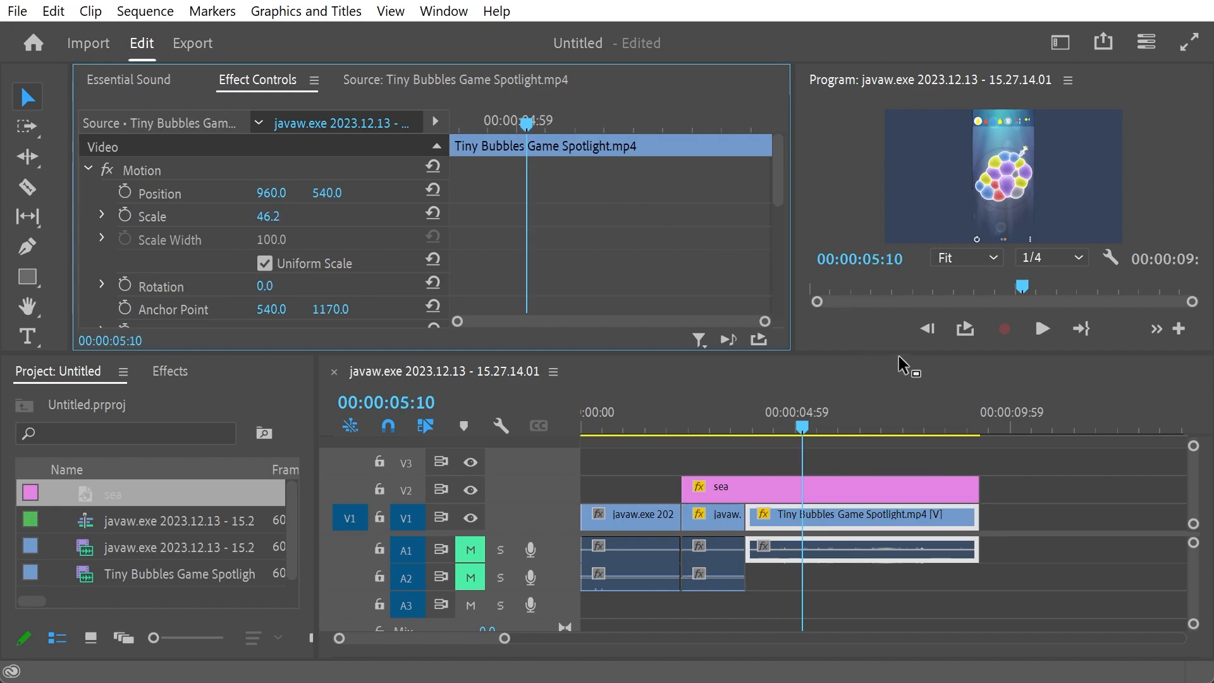
drag(898, 357, 906, 435)
click(1056, 334)
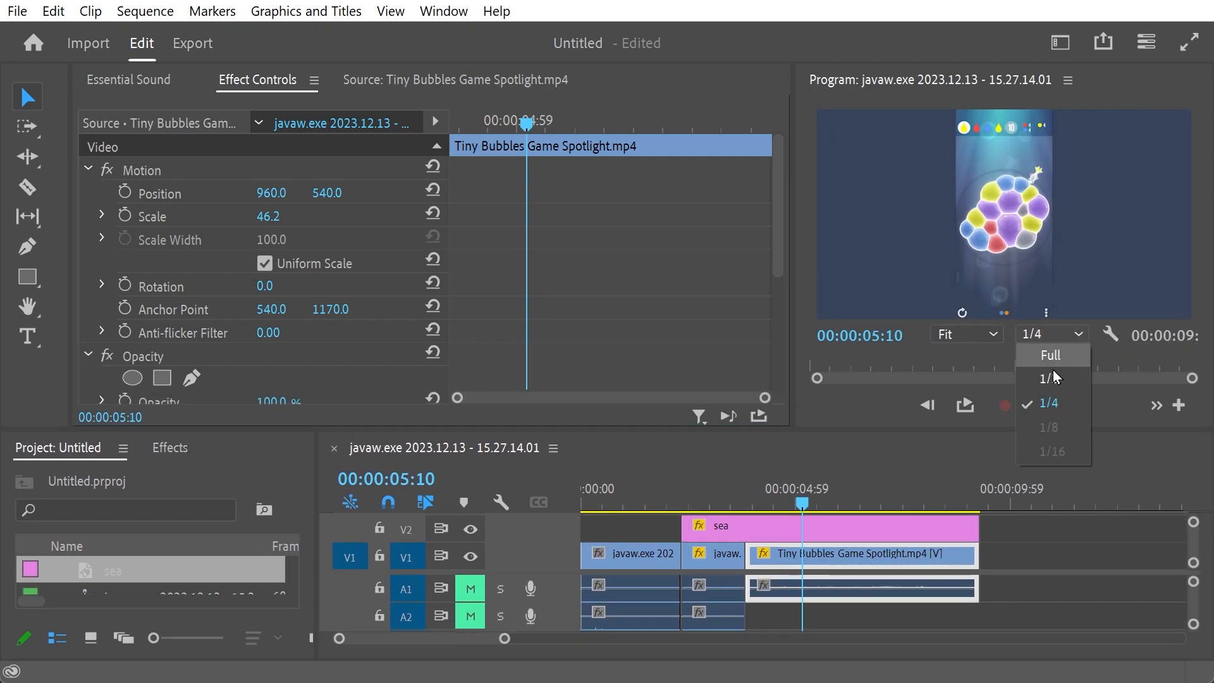
click(1046, 378)
- Play the sequence from the first gameplay clip through the rotation into the Tiny Bubbles clip
drag(814, 481, 631, 492)
key(space)
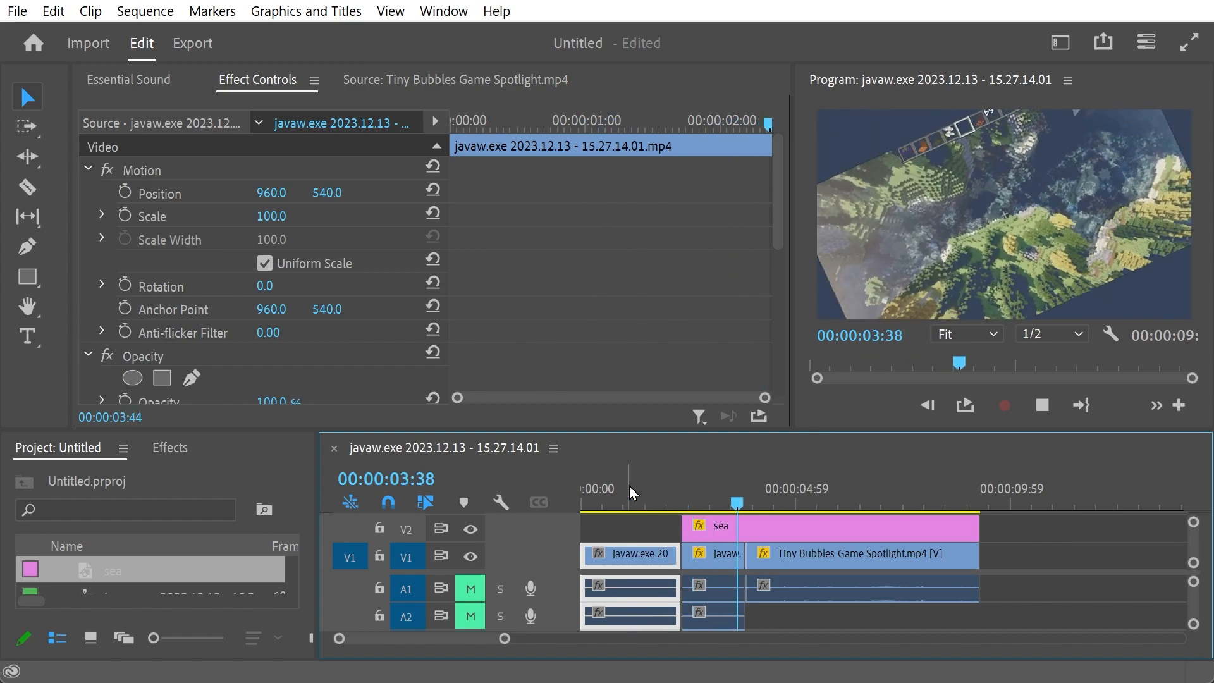
key(space)
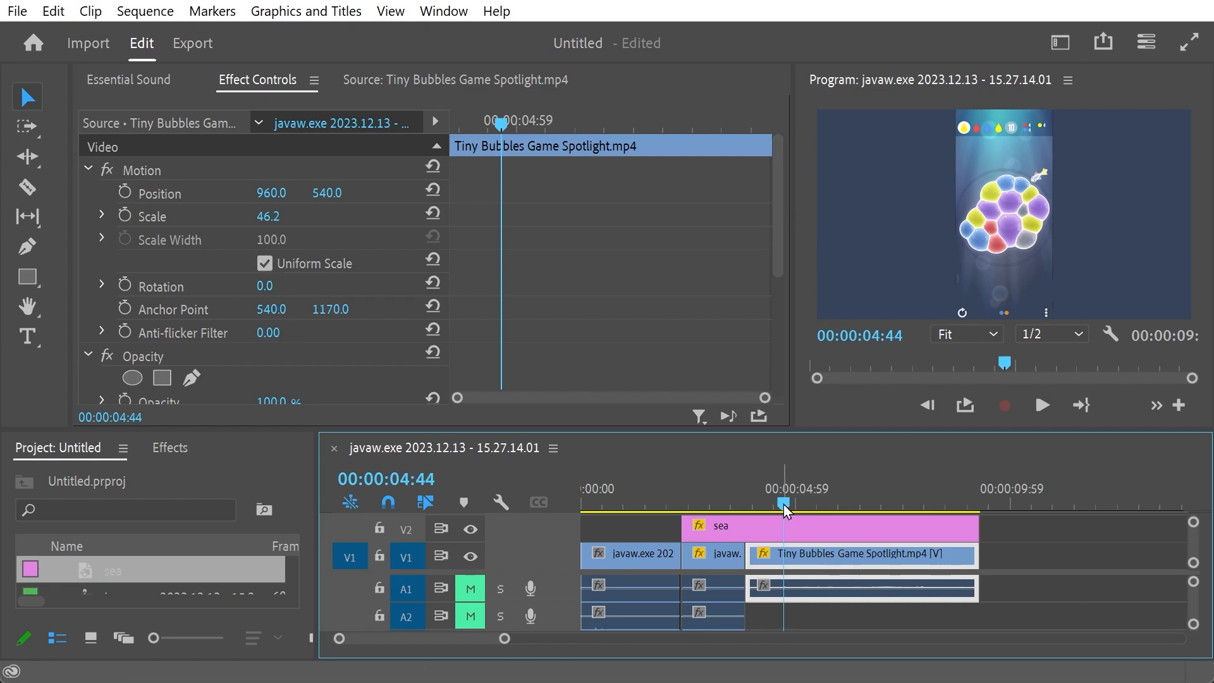
- Set the Rotation keyframe at 00:00:03:50 on the split clip's second part to 90°
drag(779, 500, 721, 533)
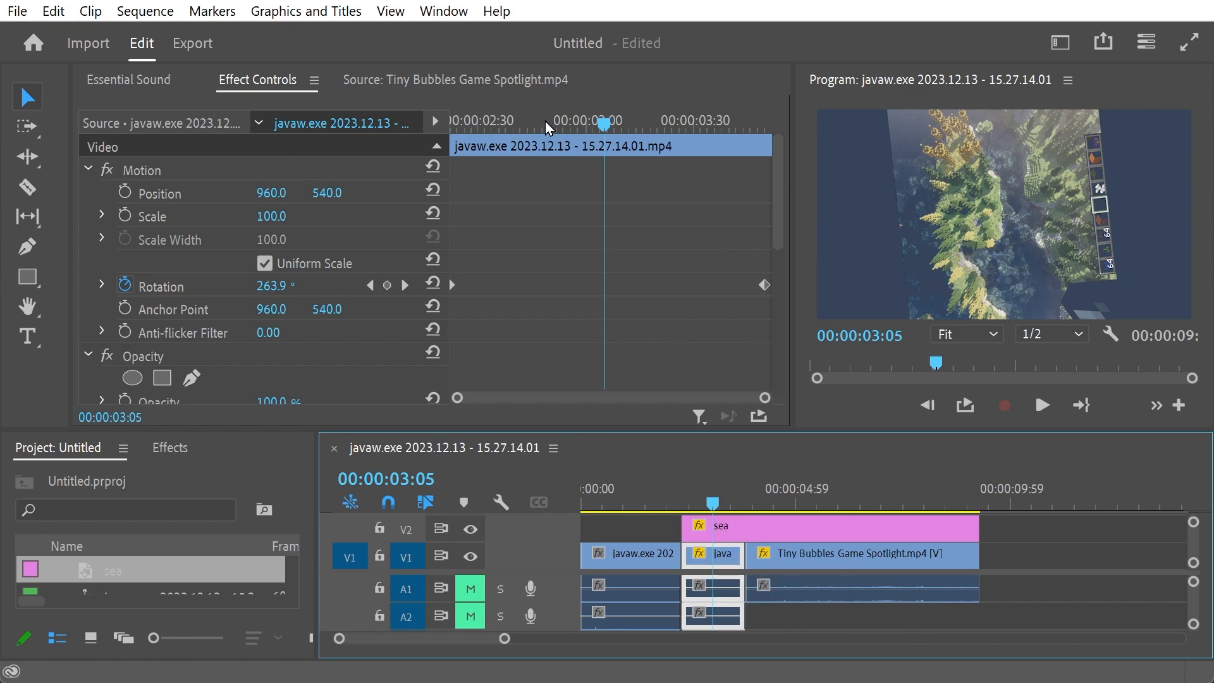
drag(548, 128, 395, 172)
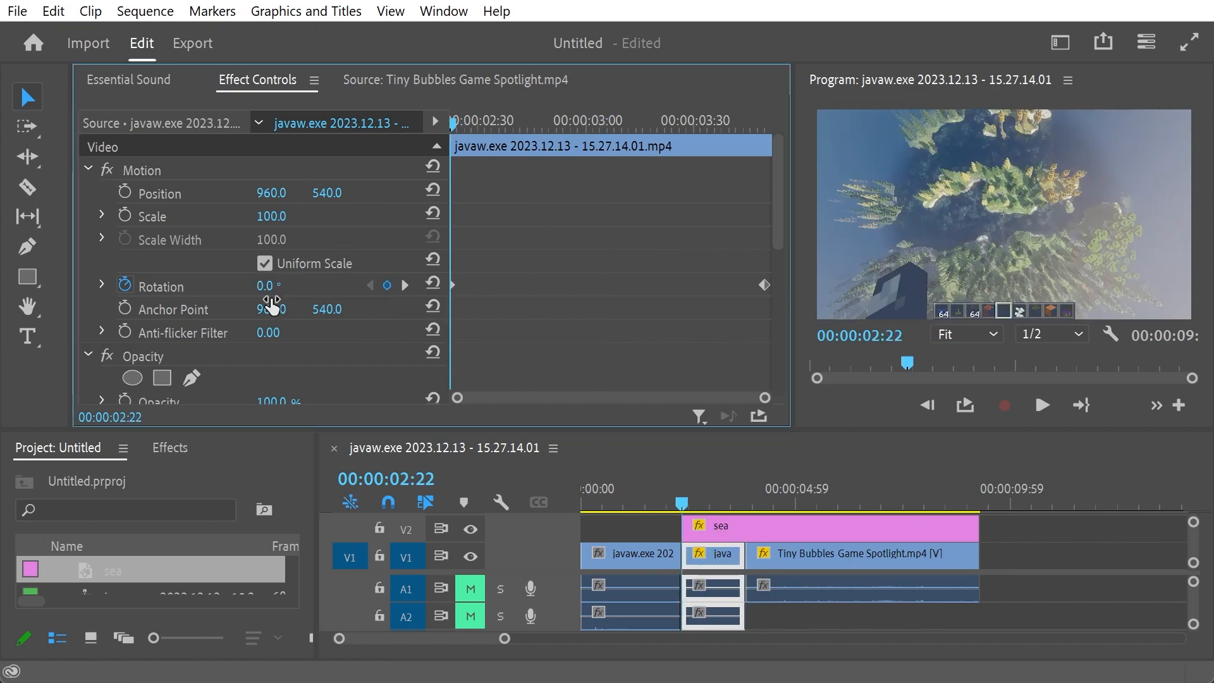
key(Down)
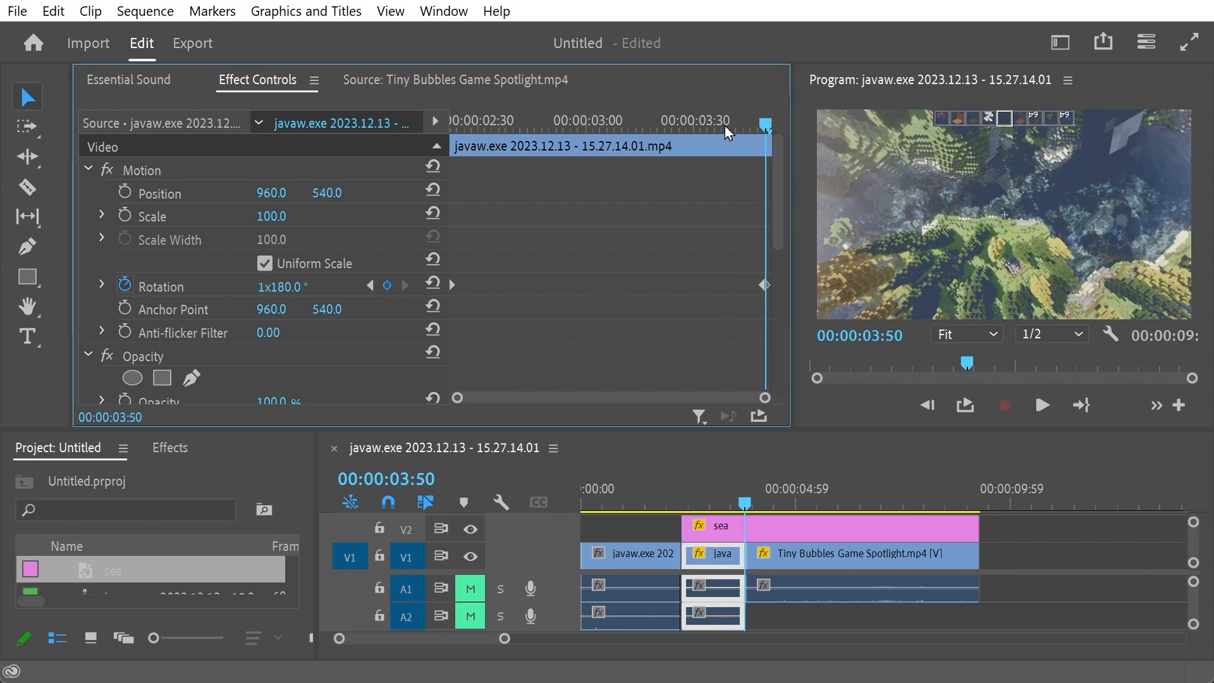
click(282, 285)
text(90)
key(Return)
- Play the 90° rotation and scrub between the split clip's start and end to compare it with the Tiny Bubbles framing
drag(582, 115, 363, 127)
key(space)
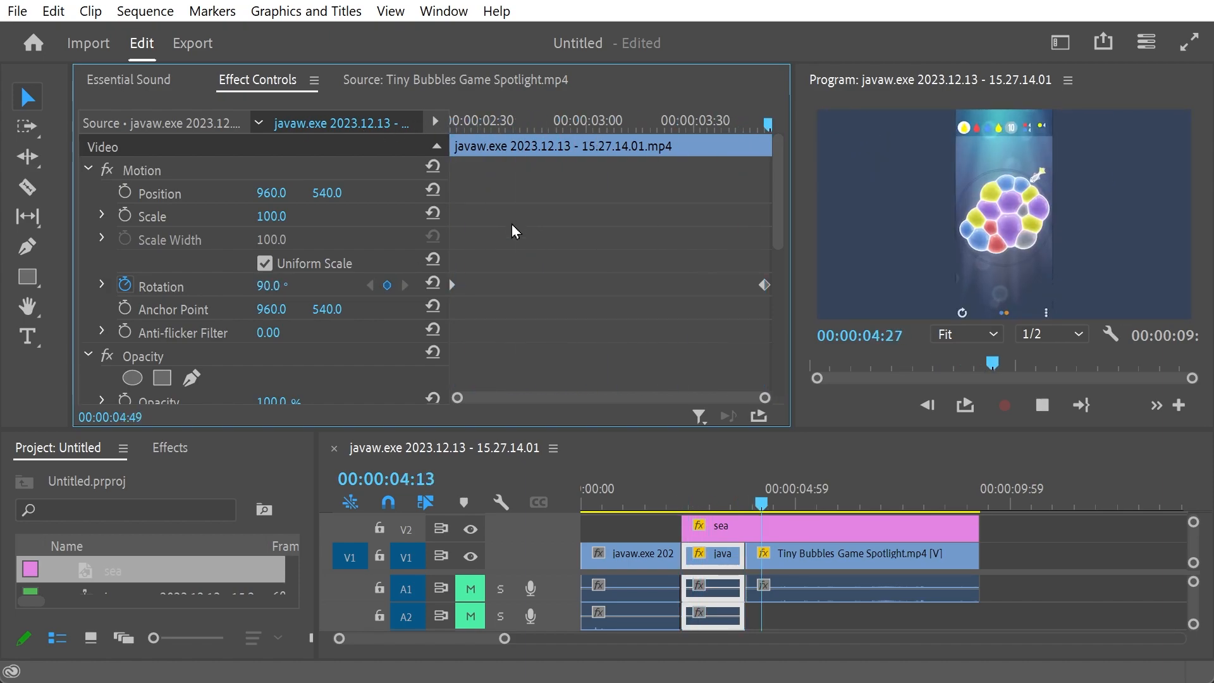
drag(727, 487, 684, 396)
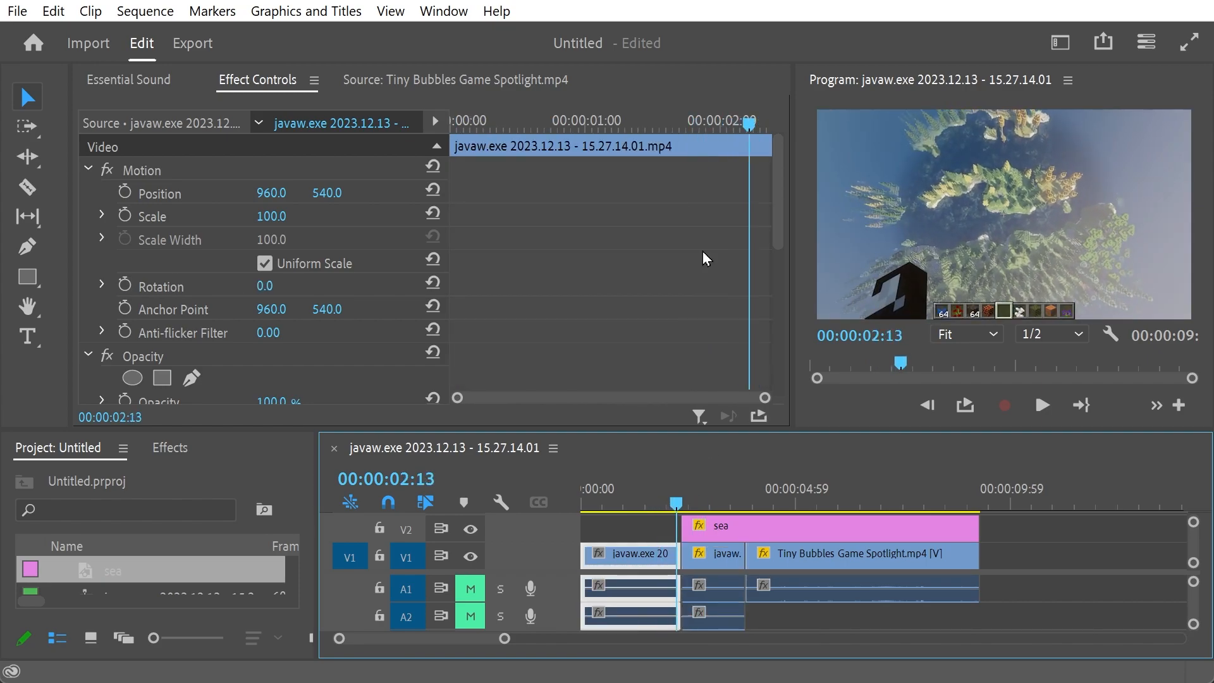
drag(739, 119, 439, 156)
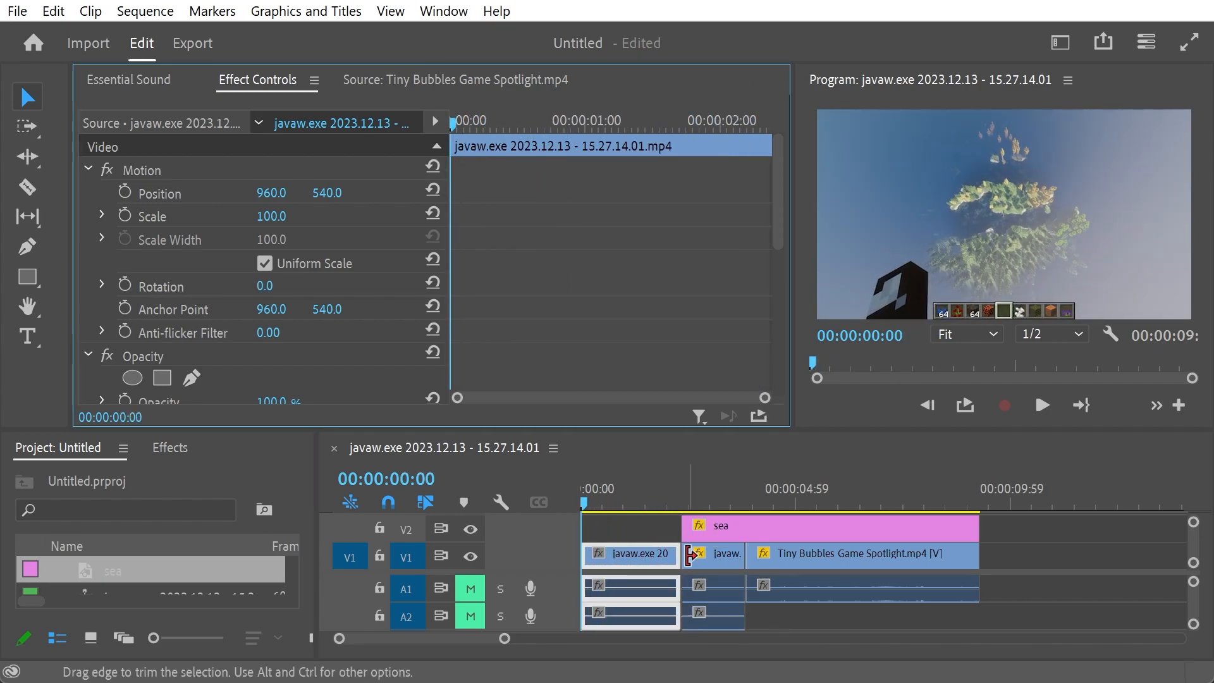
click(713, 554)
drag(731, 120, 440, 135)
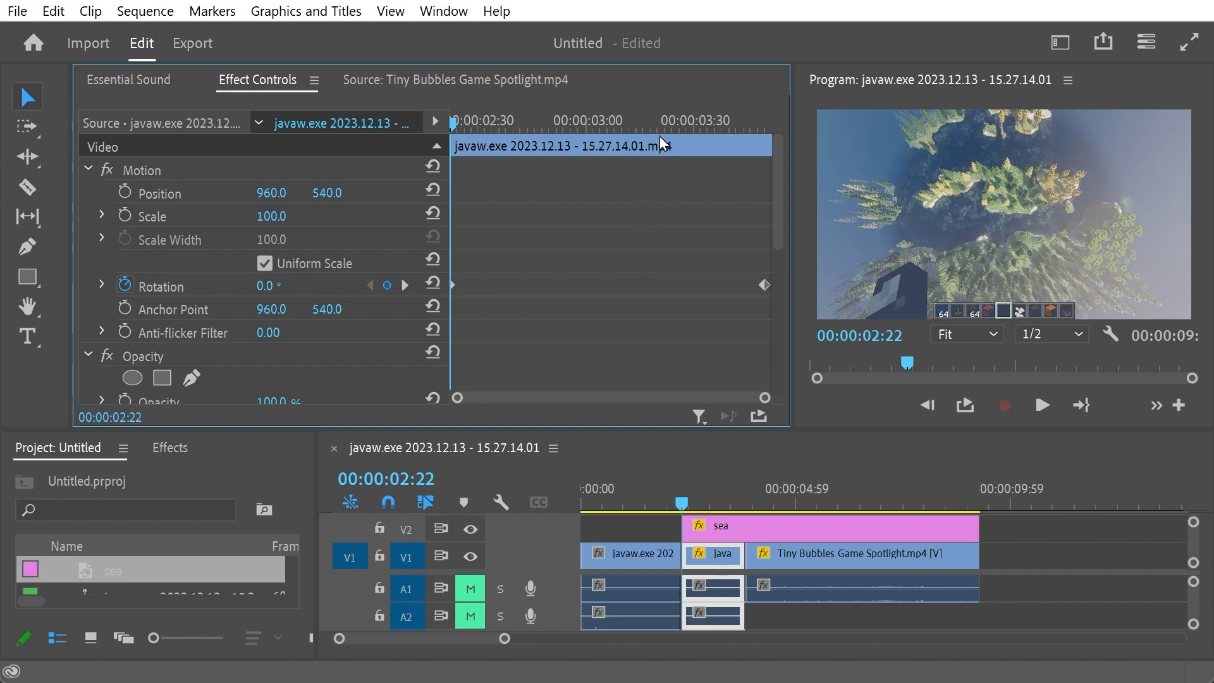
drag(657, 120, 757, 128)
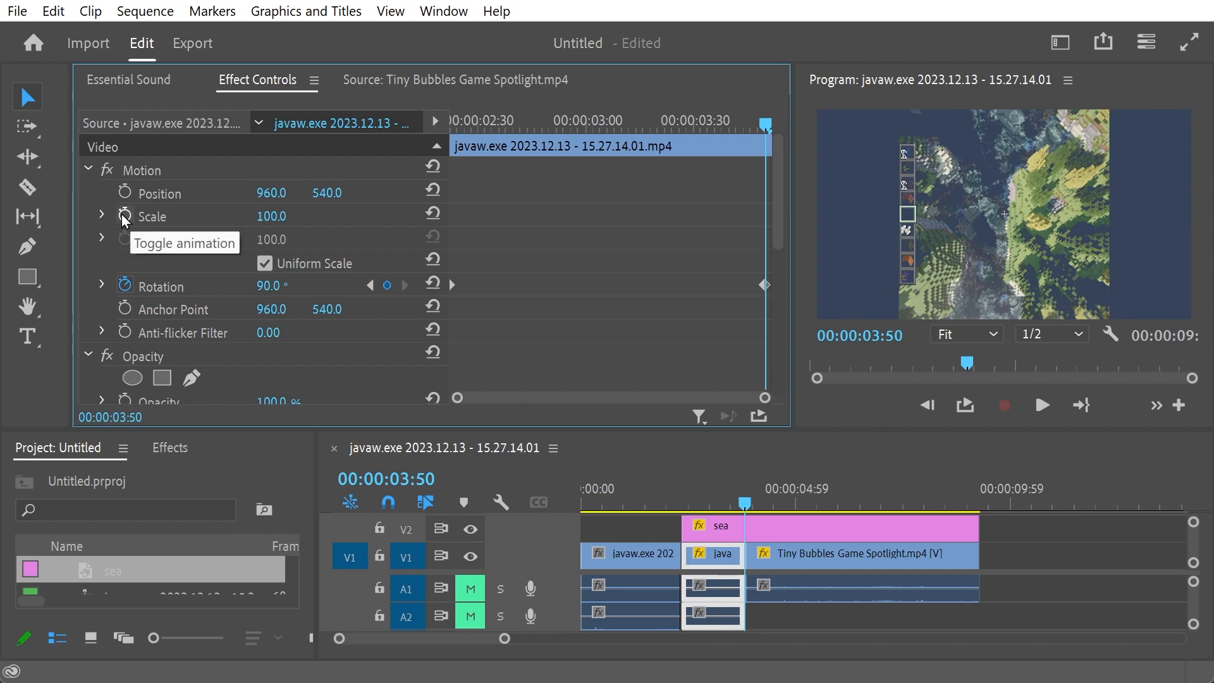
- Animate the Scale of the split clip's second part from 100 at 00:00:02:22 to 57 at 00:00:03:50
key(Up)
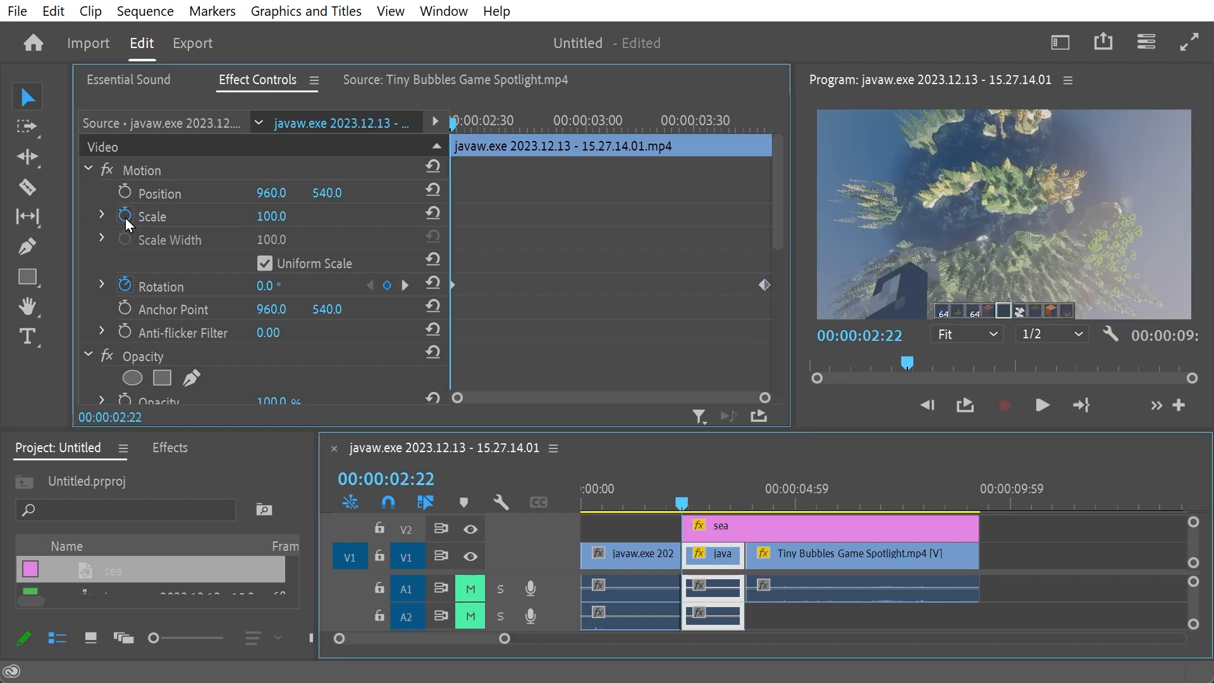
click(126, 217)
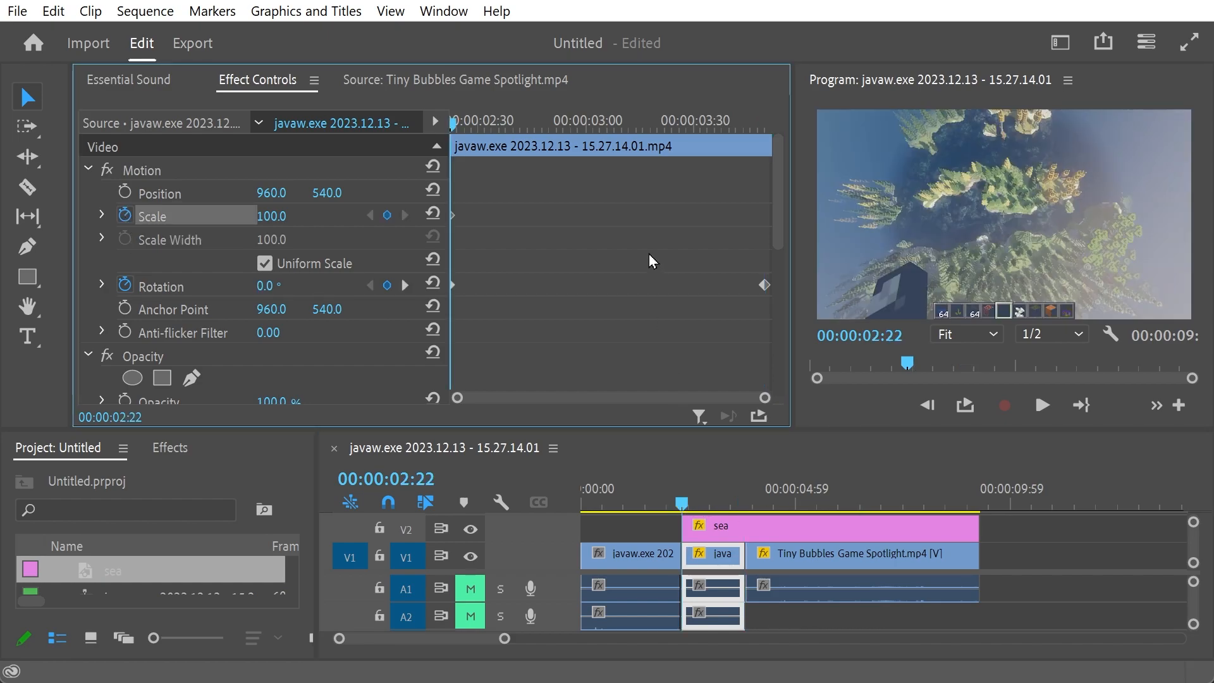
key(Down)
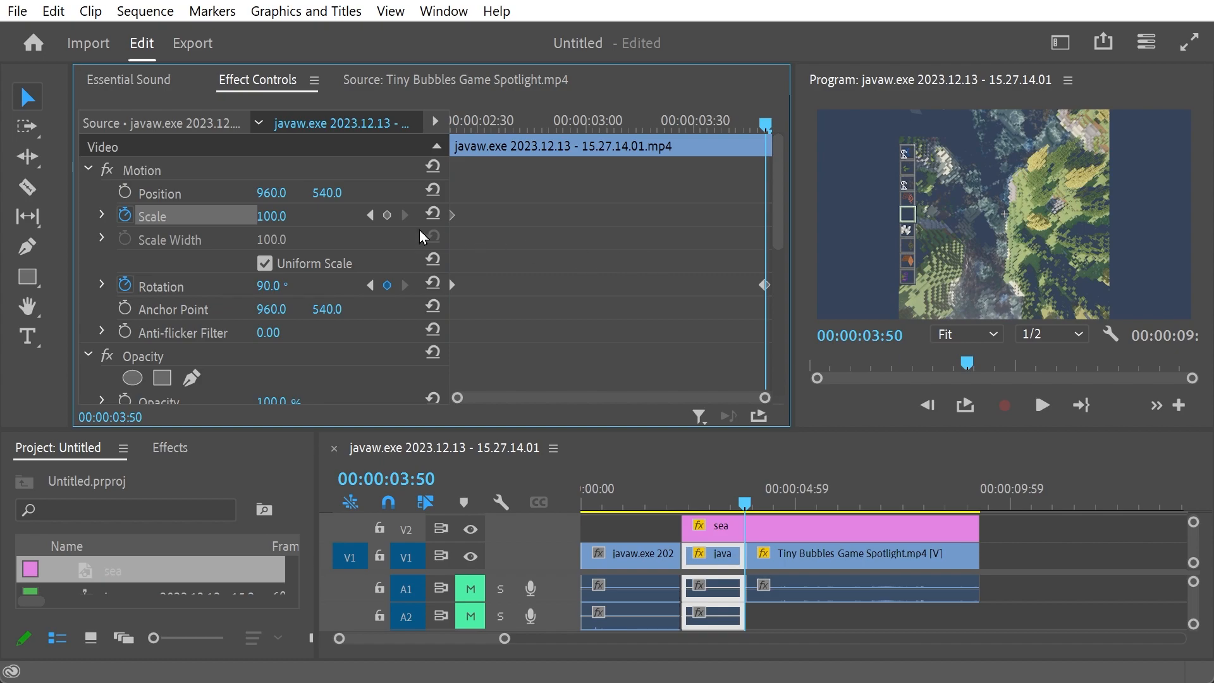
click(272, 215)
text(57)
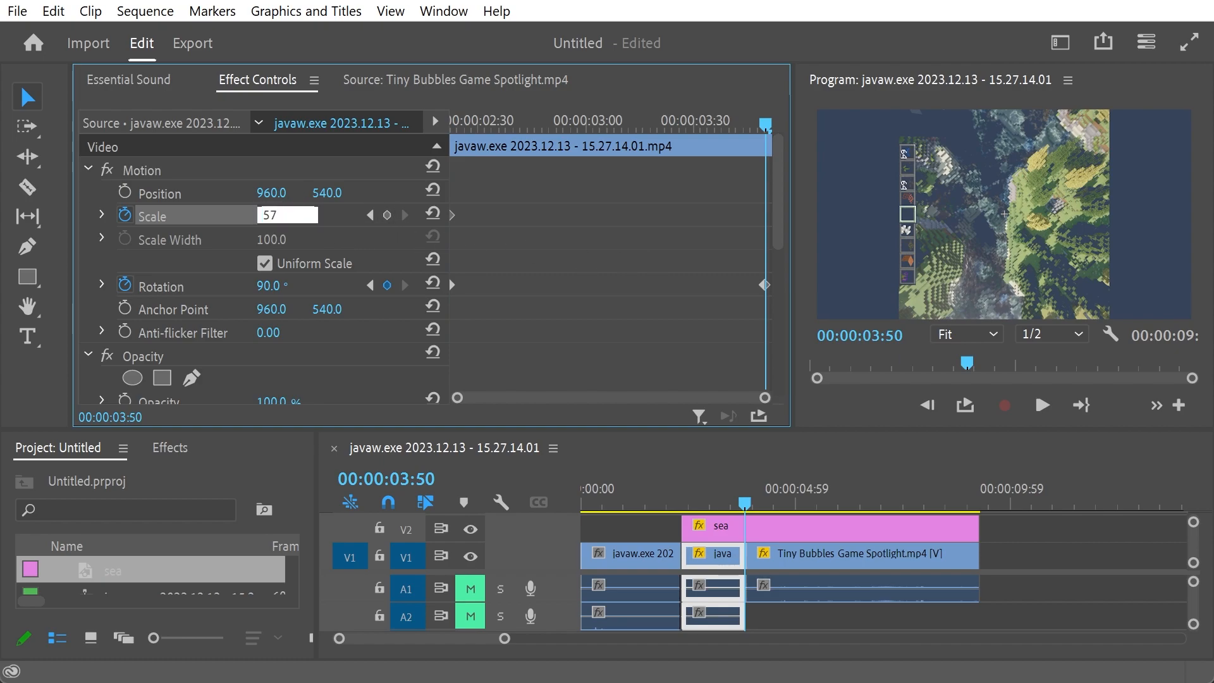
key(Return)
- Play the sequence twice from its beginning to review the combined scale and rotation transition
drag(790, 509, 542, 500)
key(space)
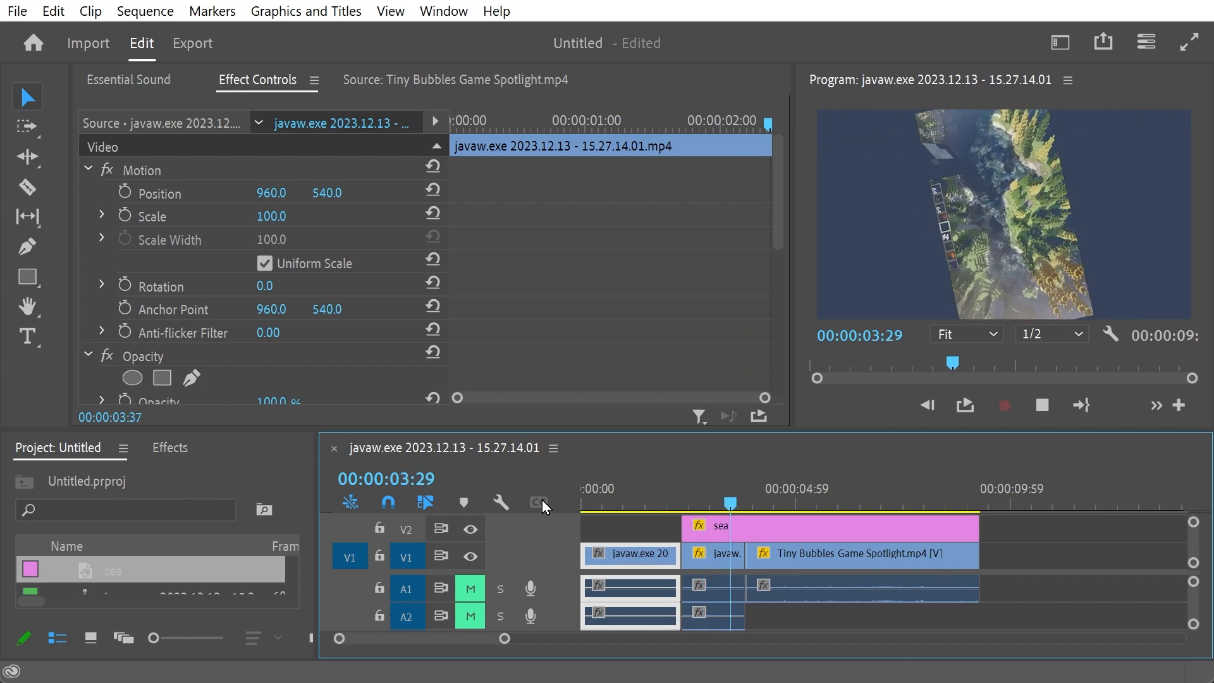
drag(783, 497, 599, 500)
key(space)
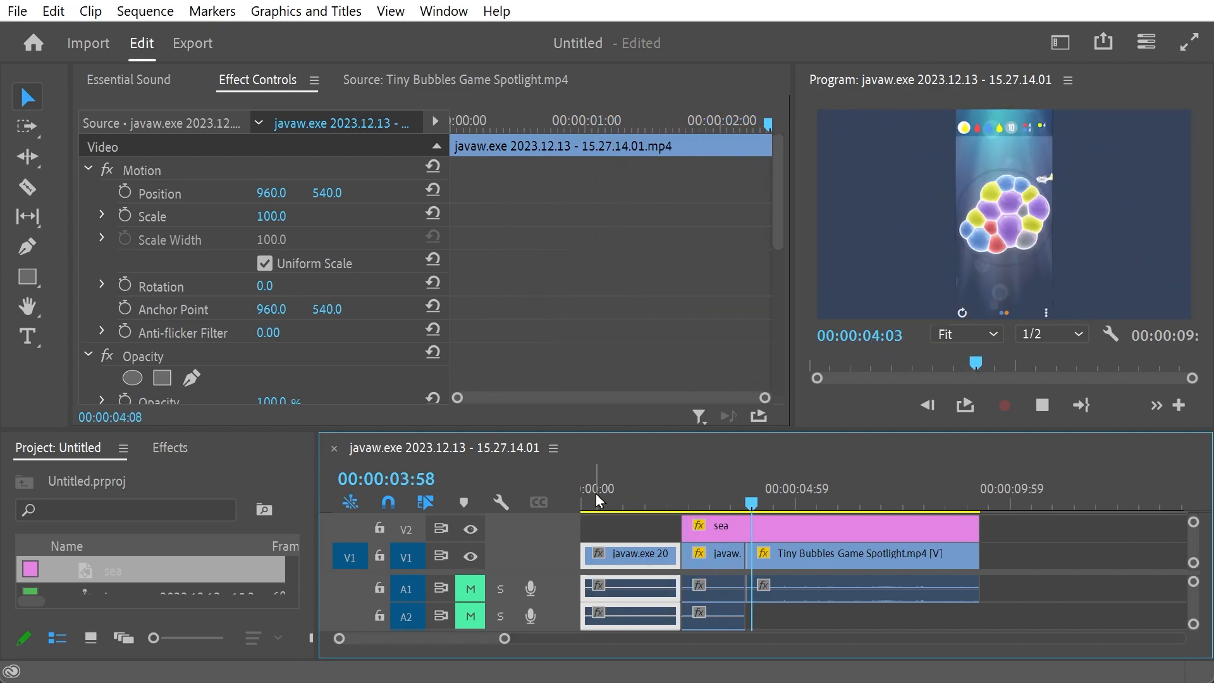
key(space)
- Place the playhead at 00:00:02:58 in the rotating clip and browse the Blur & Sharpen video effects
drag(803, 499, 709, 515)
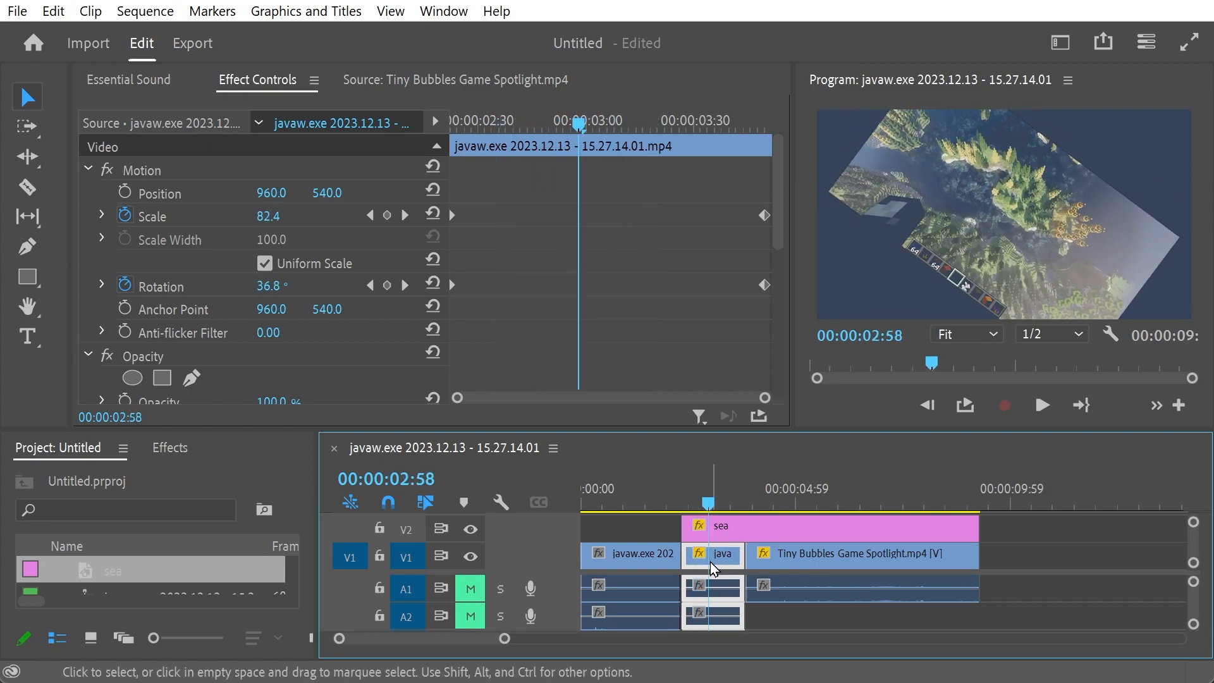
drag(779, 209, 779, 233)
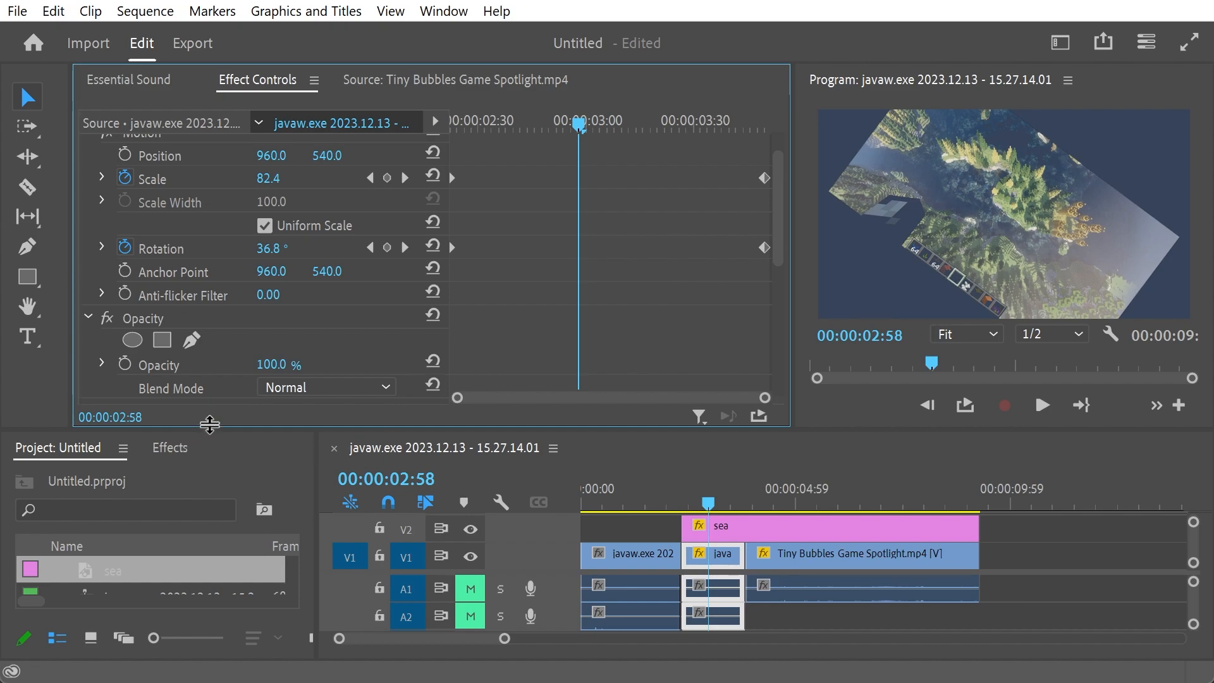
drag(209, 427, 206, 397)
click(169, 420)
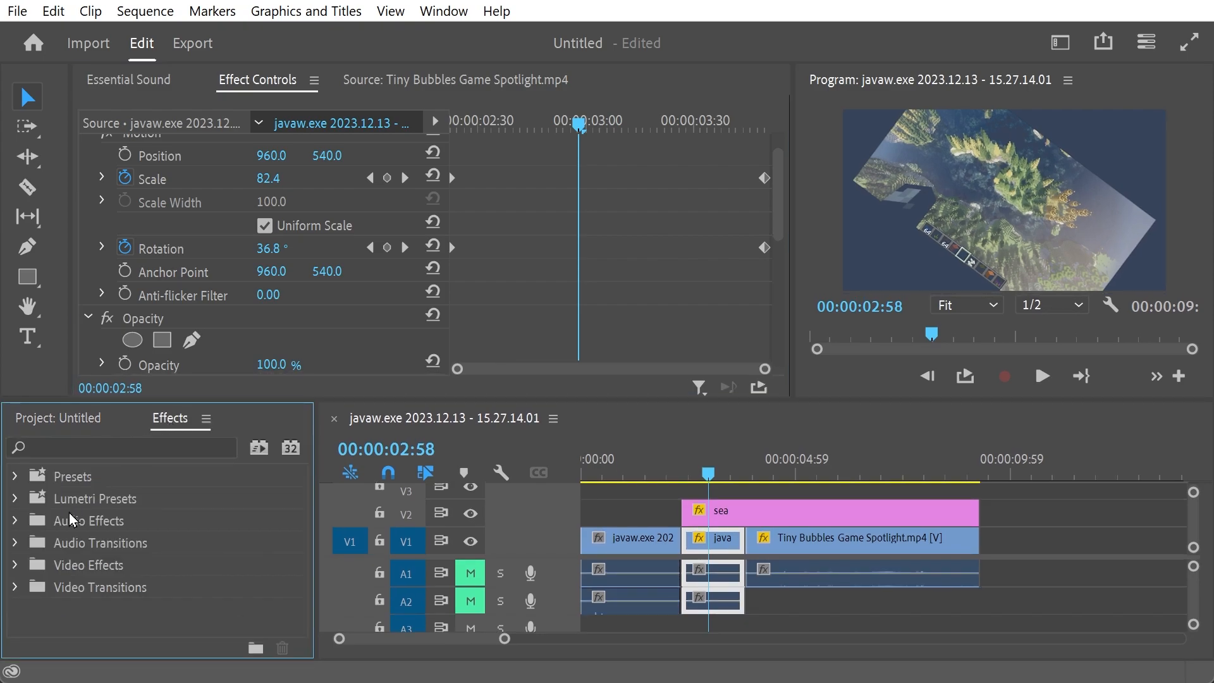
click(16, 566)
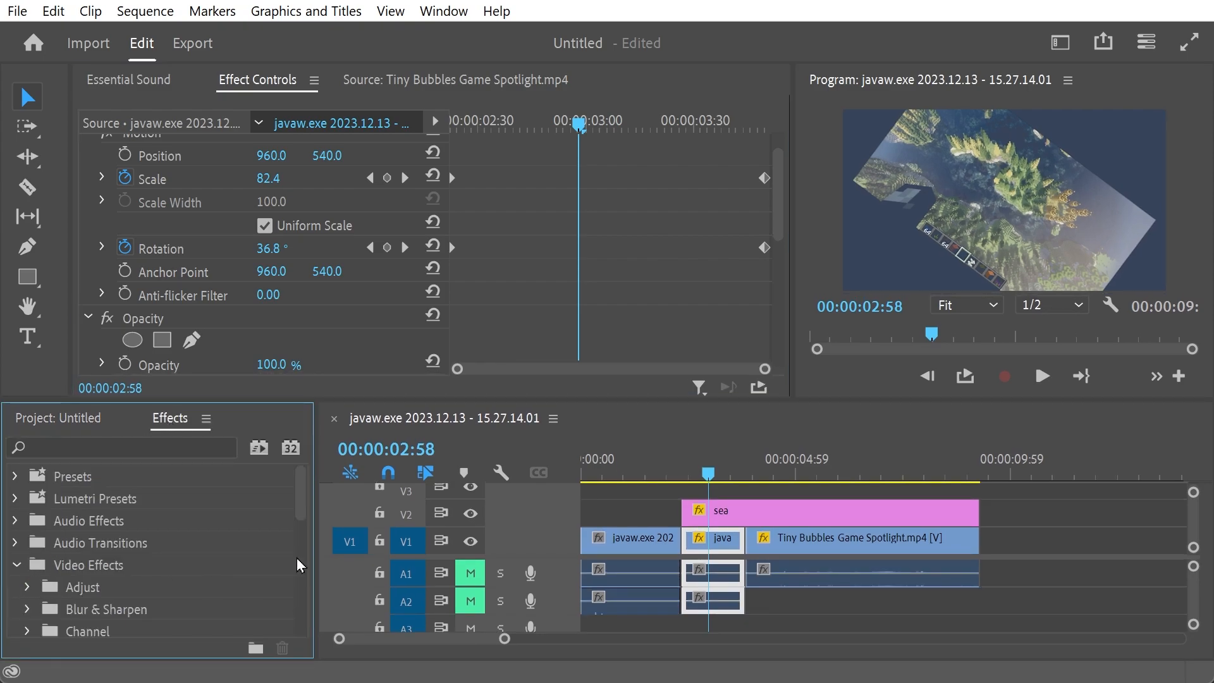
click(27, 609)
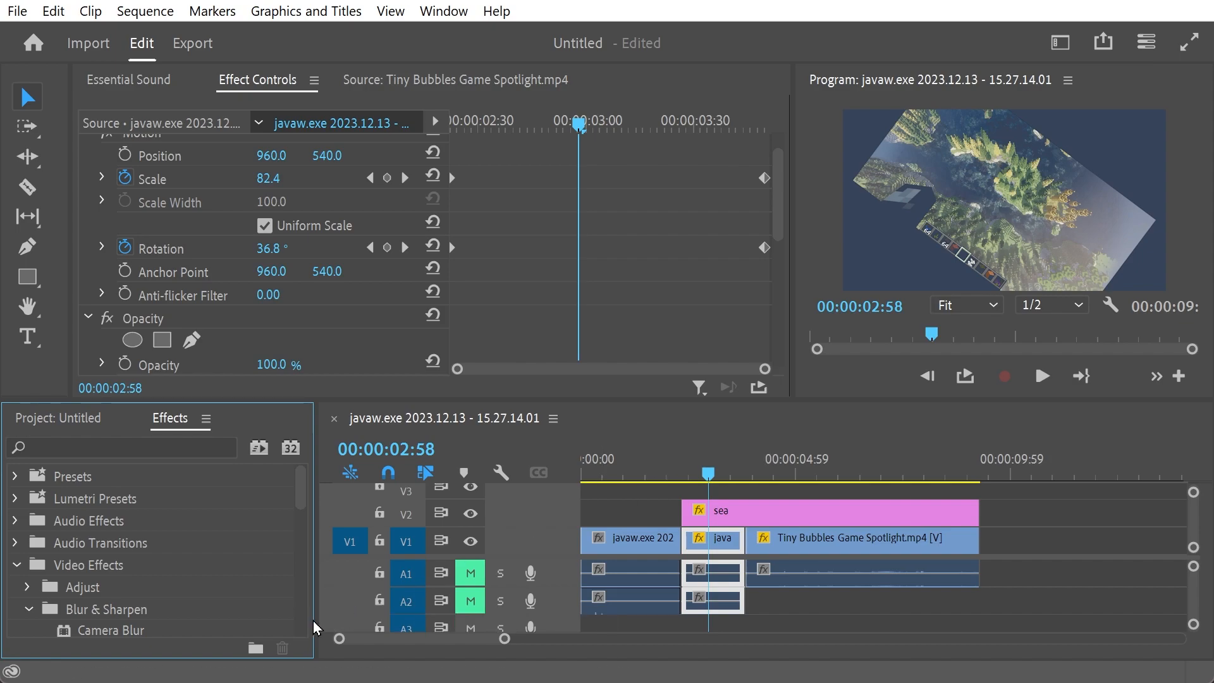
drag(303, 502, 302, 536)
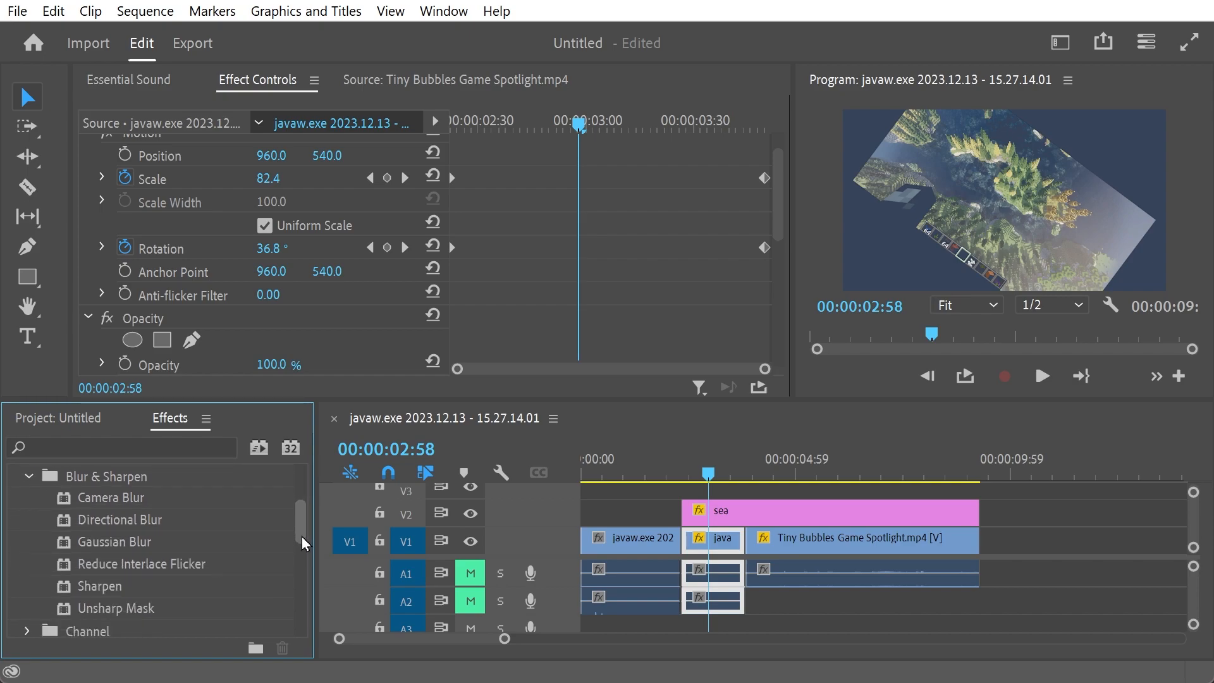
- Try Gaussian Blur and Camera Blur on the split clip's second part, removing each effect again
click(123, 542)
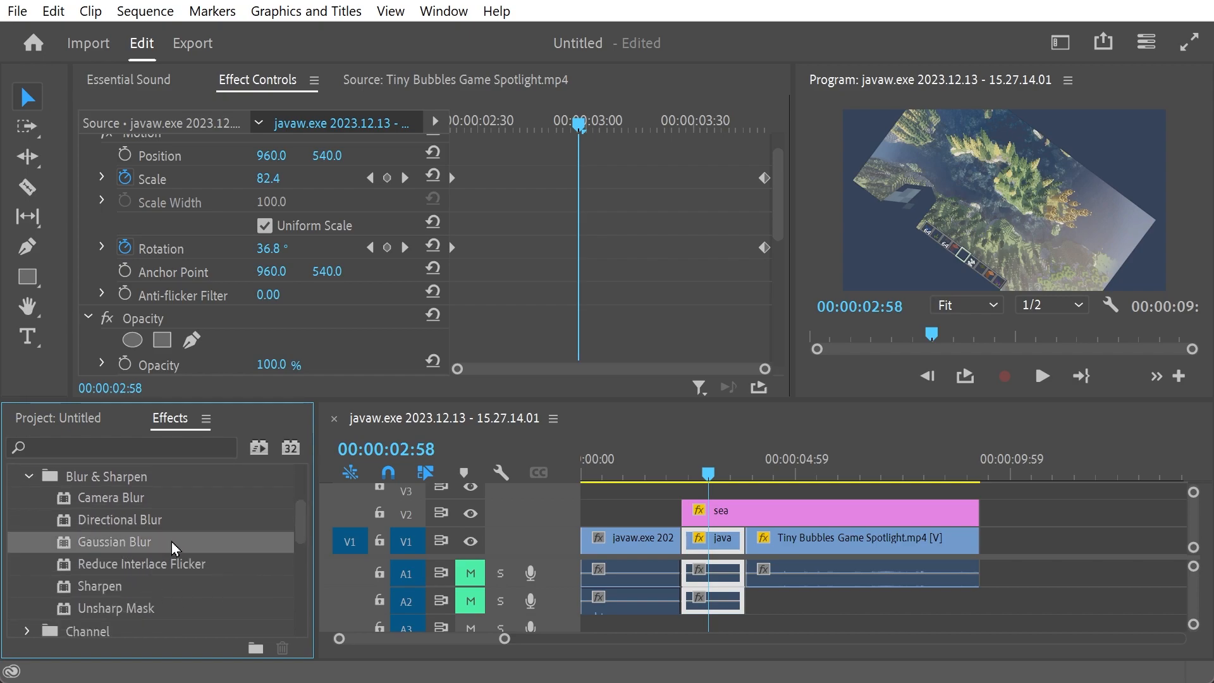
drag(96, 548, 720, 544)
drag(775, 185, 775, 260)
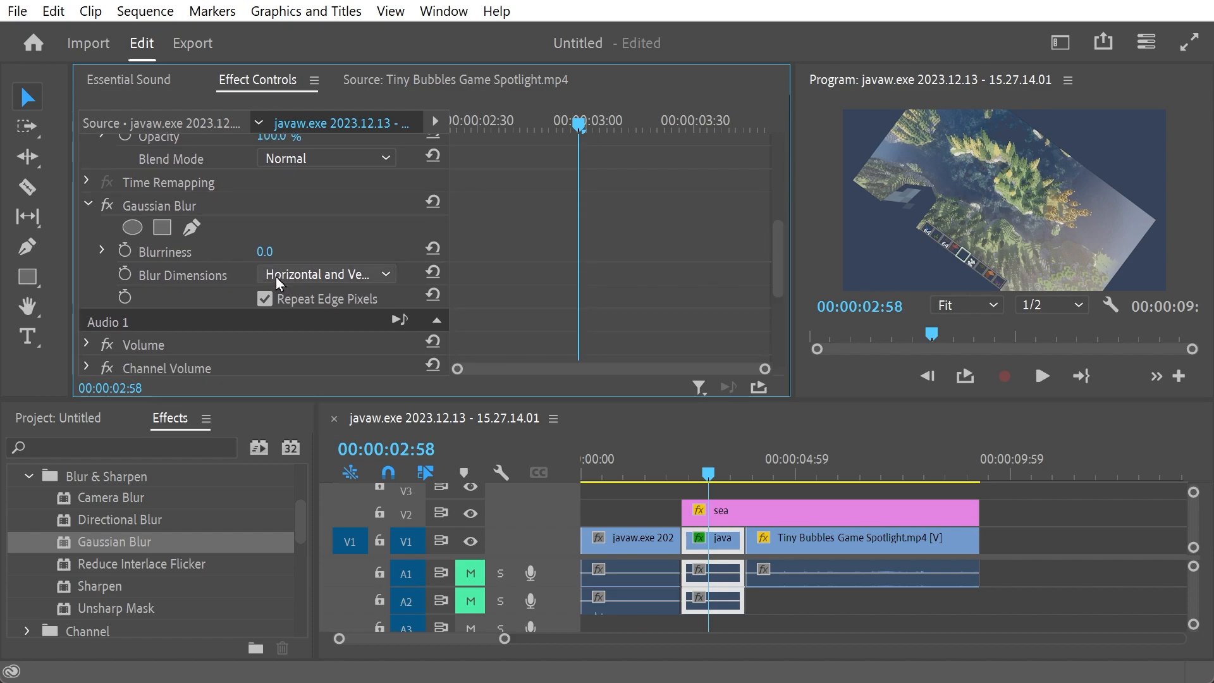
mouse_move(268, 252)
mouse_down()
mouse_move(302, 252)
mouse_move(270, 252)
mouse_up()
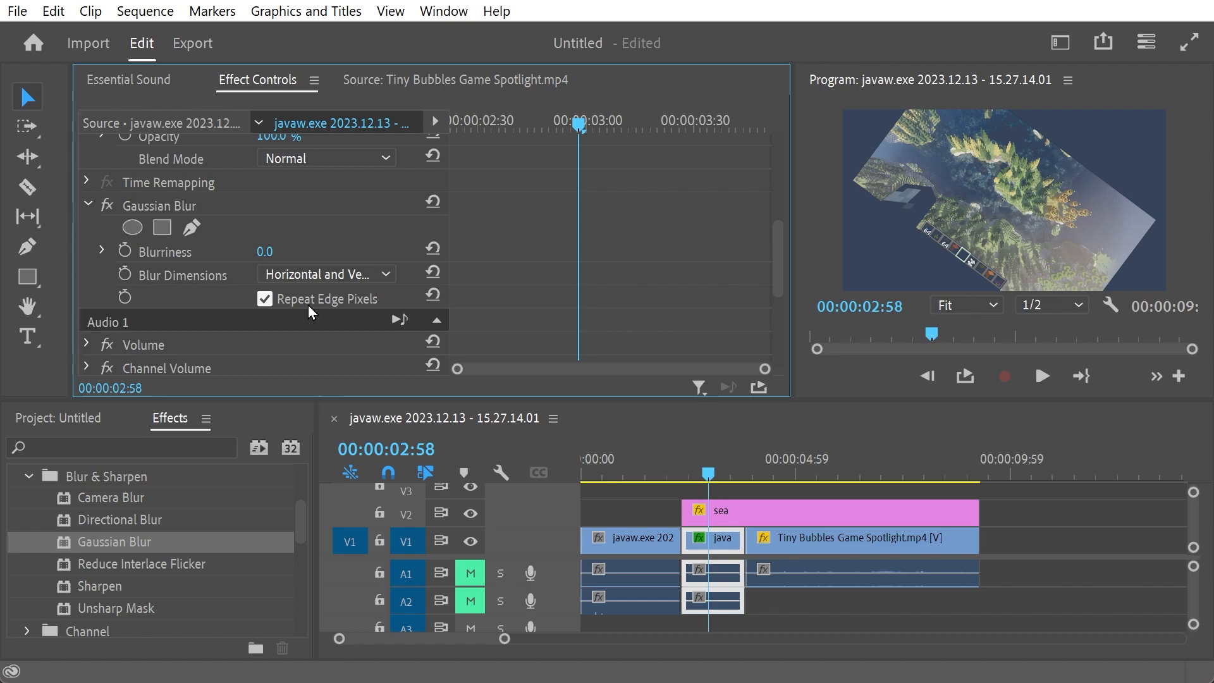
key(Delete)
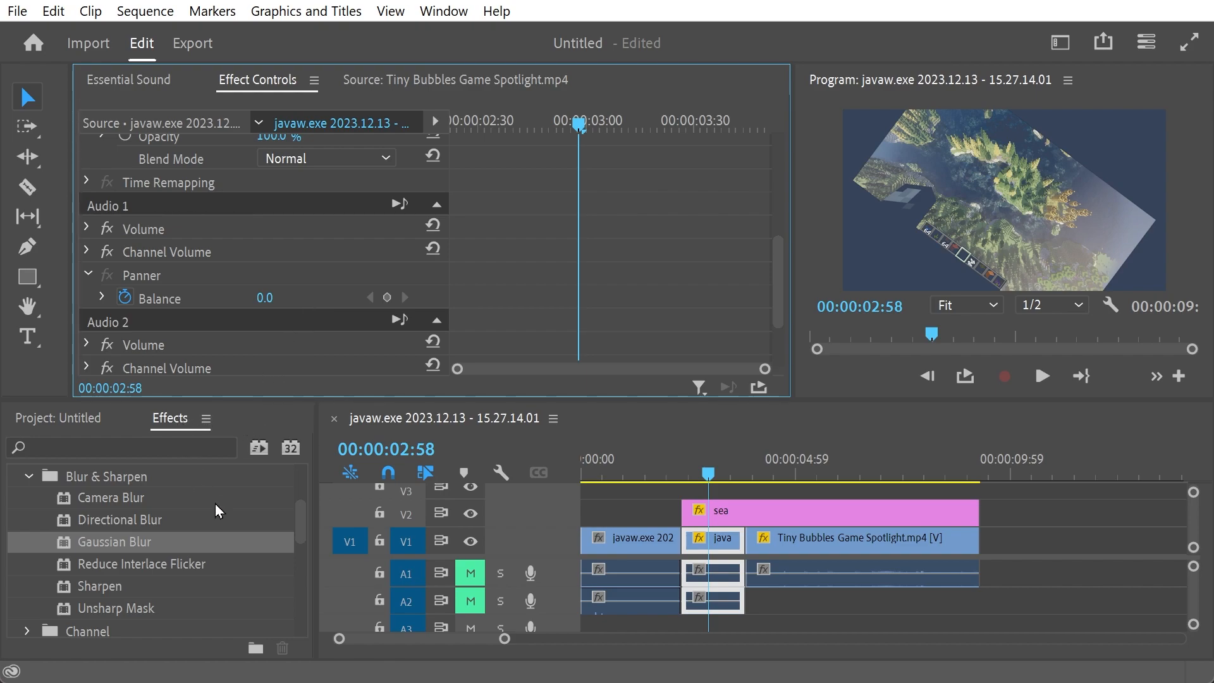
drag(101, 504, 706, 543)
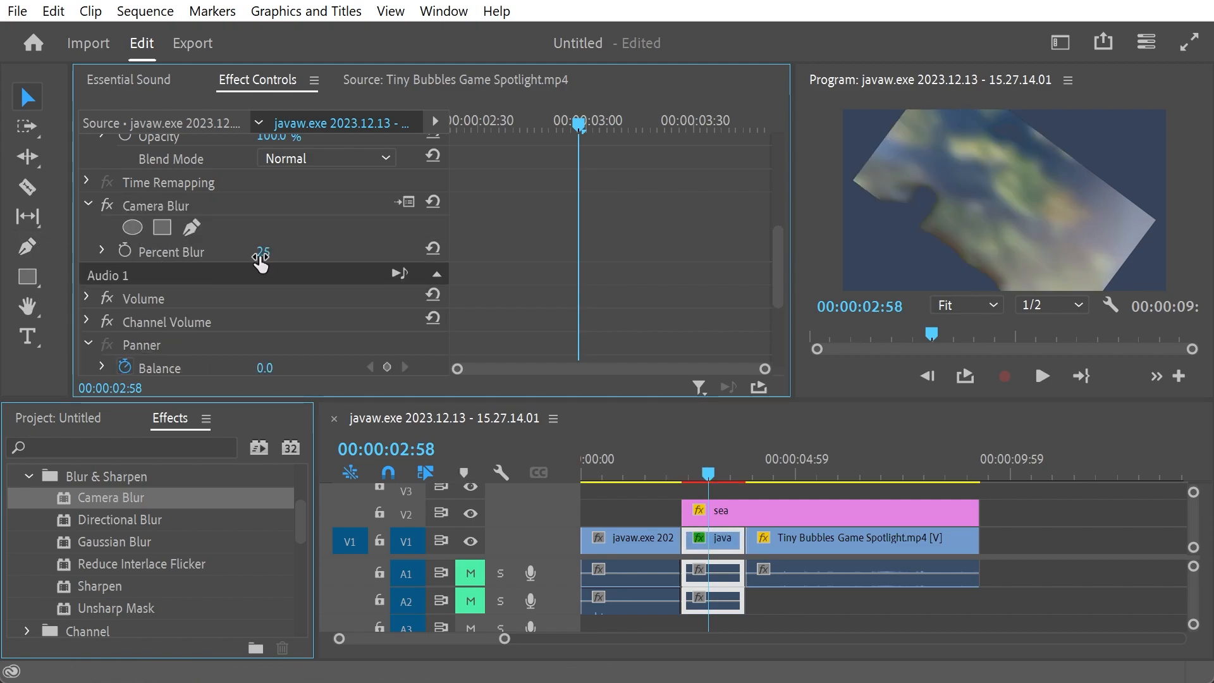
key(ctrl+z)
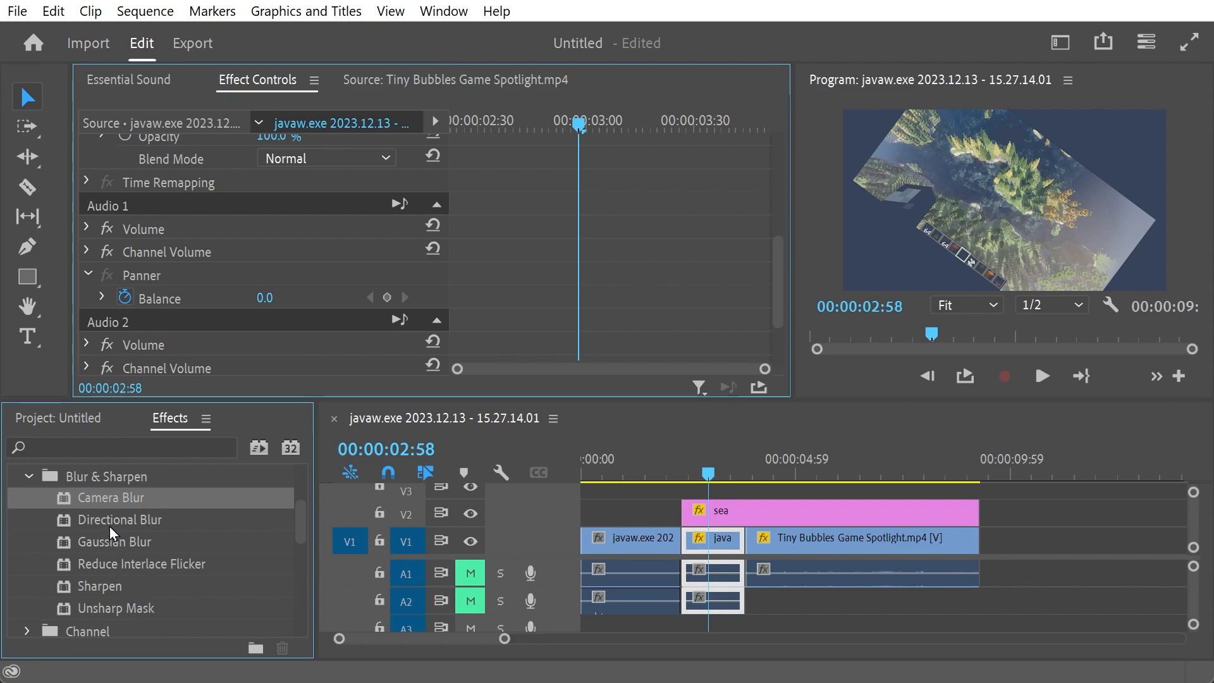
- Apply Directional Blur to the split clip's second part with Direction 86° and Blur Length 17
drag(108, 520, 710, 548)
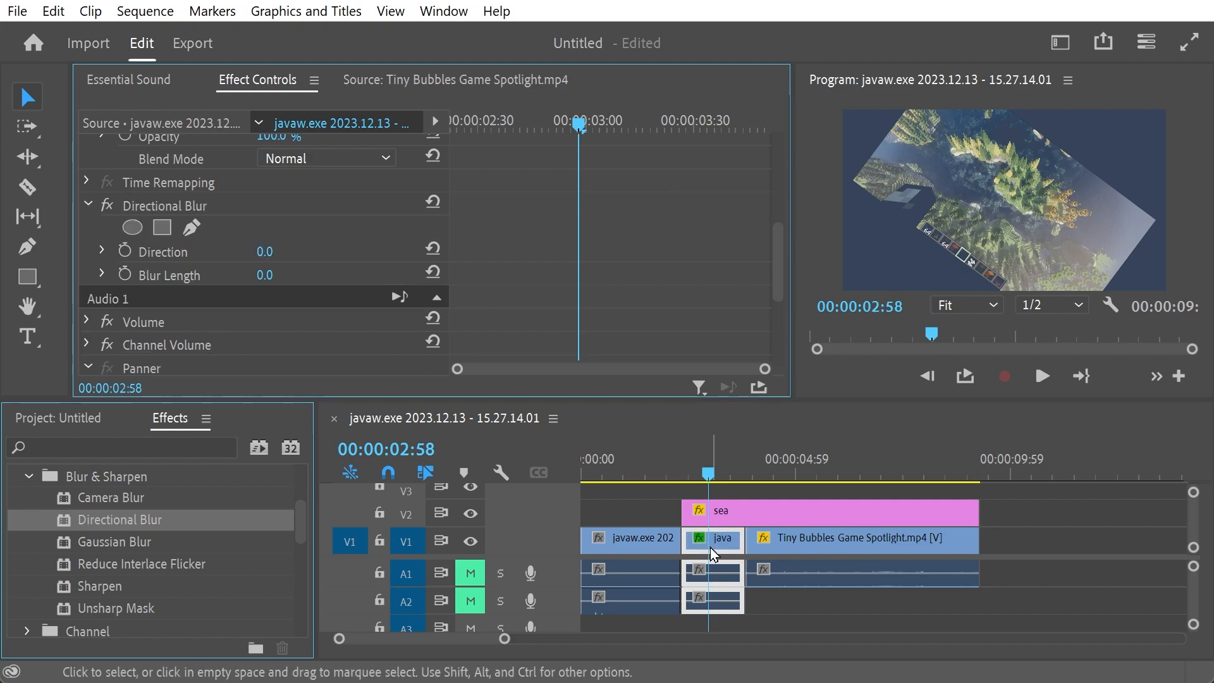
click(102, 251)
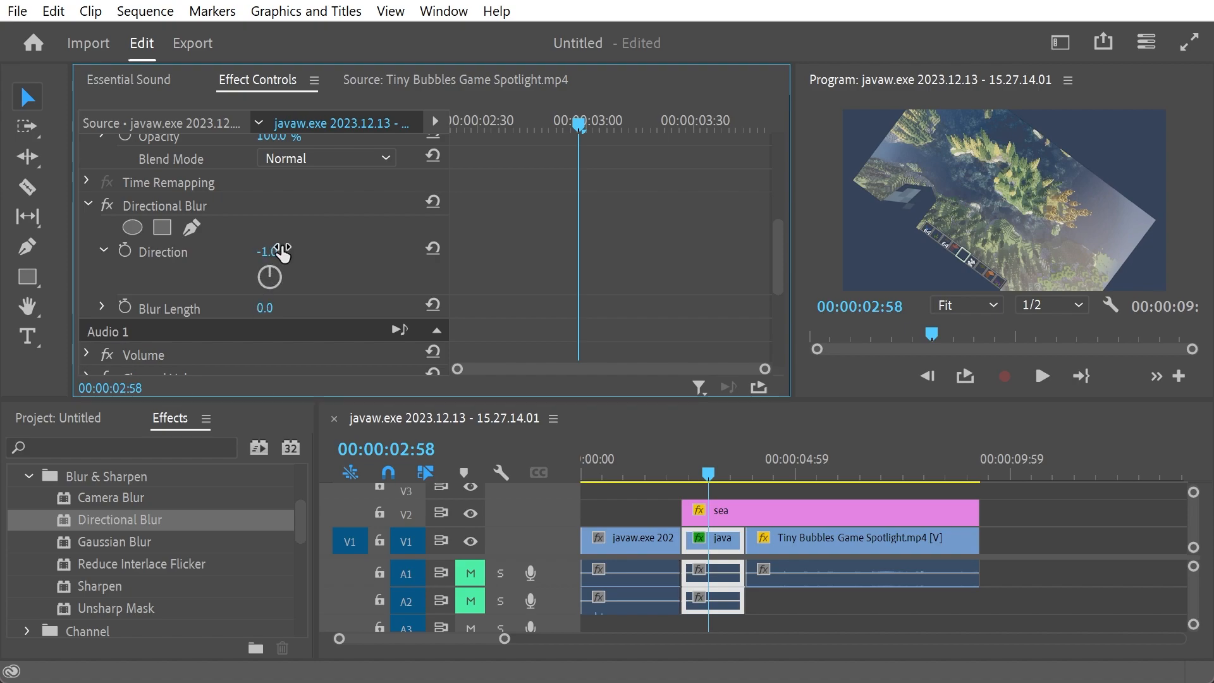
mouse_move(265, 310)
mouse_down()
mouse_move(338, 310)
mouse_move(266, 310)
mouse_up()
drag(178, 251, 324, 251)
click(266, 311)
drag(266, 311, 277, 311)
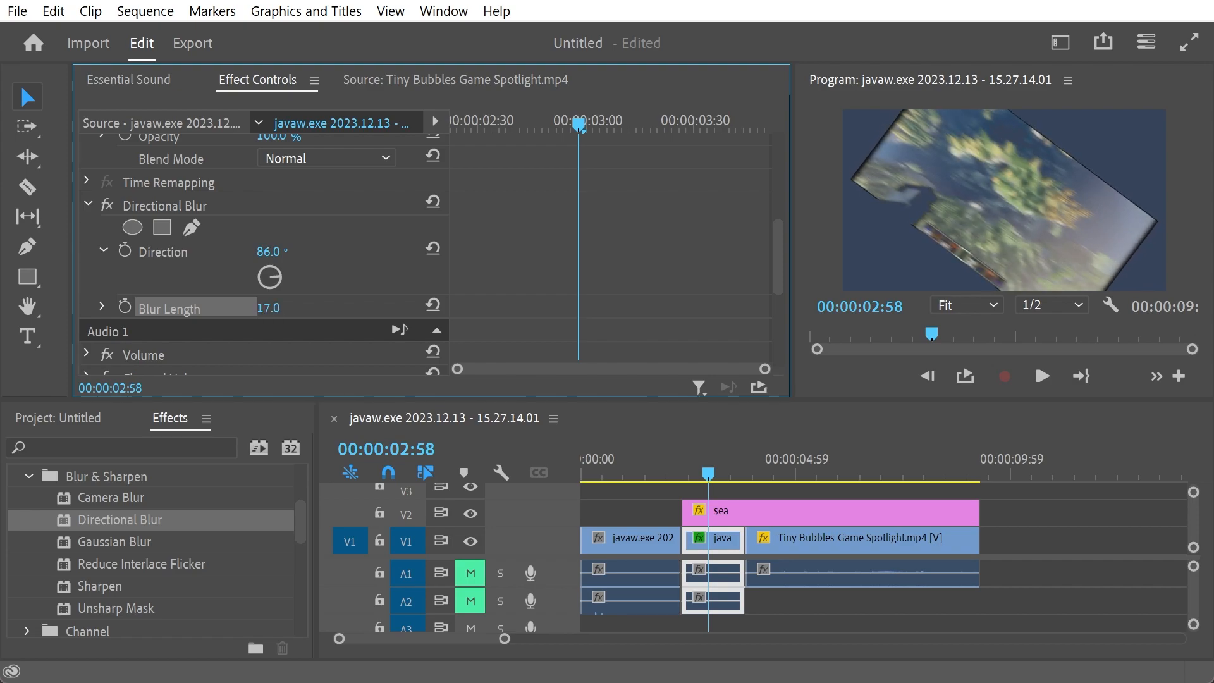
- Adjust the Directional Blur to Direction 179° and Blur Length 11
mouse_move(271, 251)
mouse_down()
mouse_move(325, 252)
mouse_move(234, 251)
mouse_move(282, 253)
mouse_up()
drag(267, 309, 268, 309)
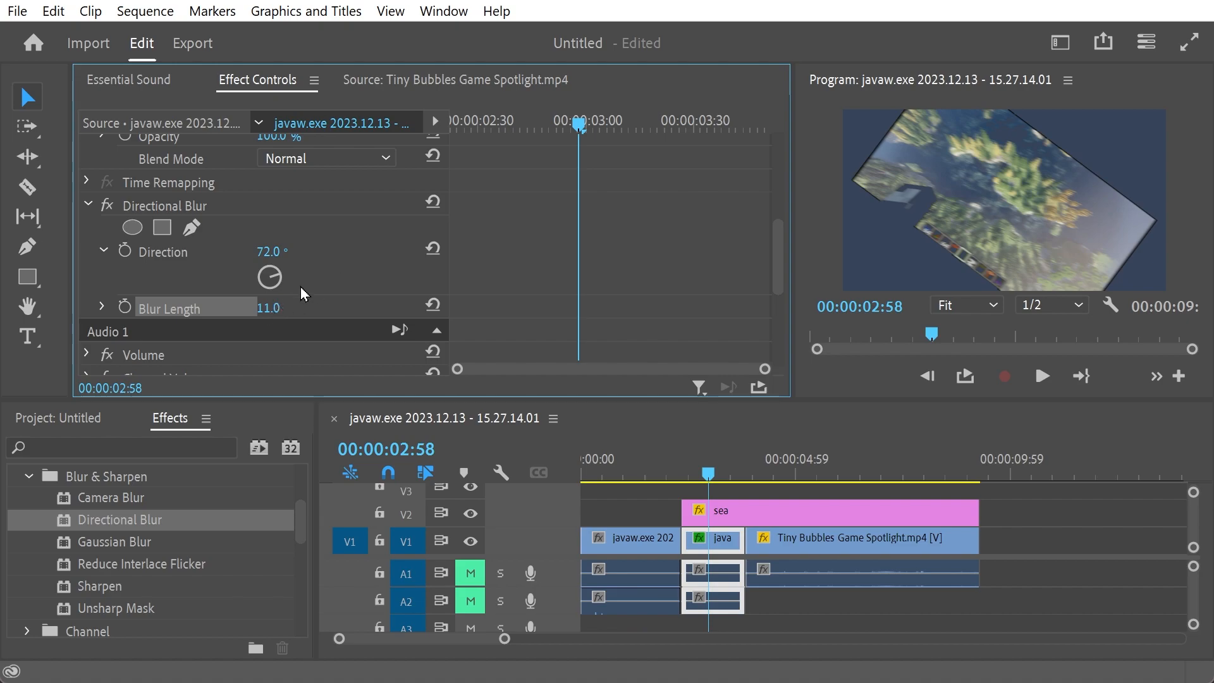
drag(269, 252, 309, 252)
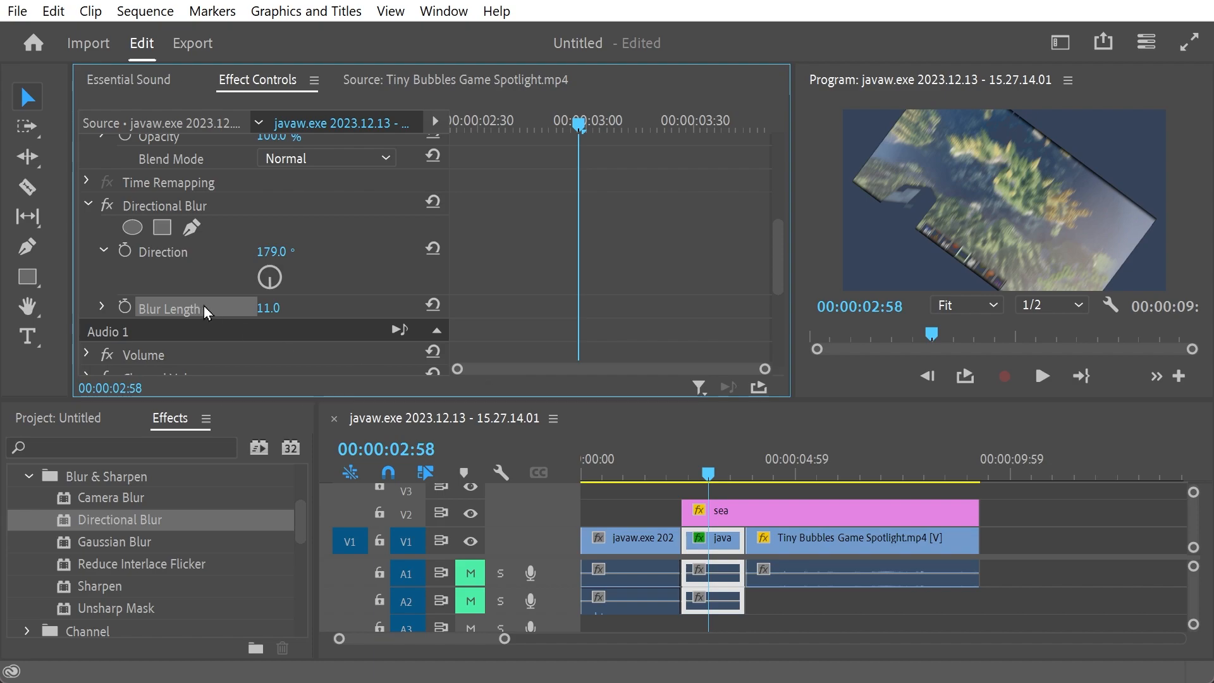
- Set the Directional Blur's Blur Length to 0 and keyframe it at the rotating clip's start, 00:00:02:22
mouse_move(268, 307)
mouse_down()
mouse_move(289, 307)
mouse_move(259, 307)
mouse_up()
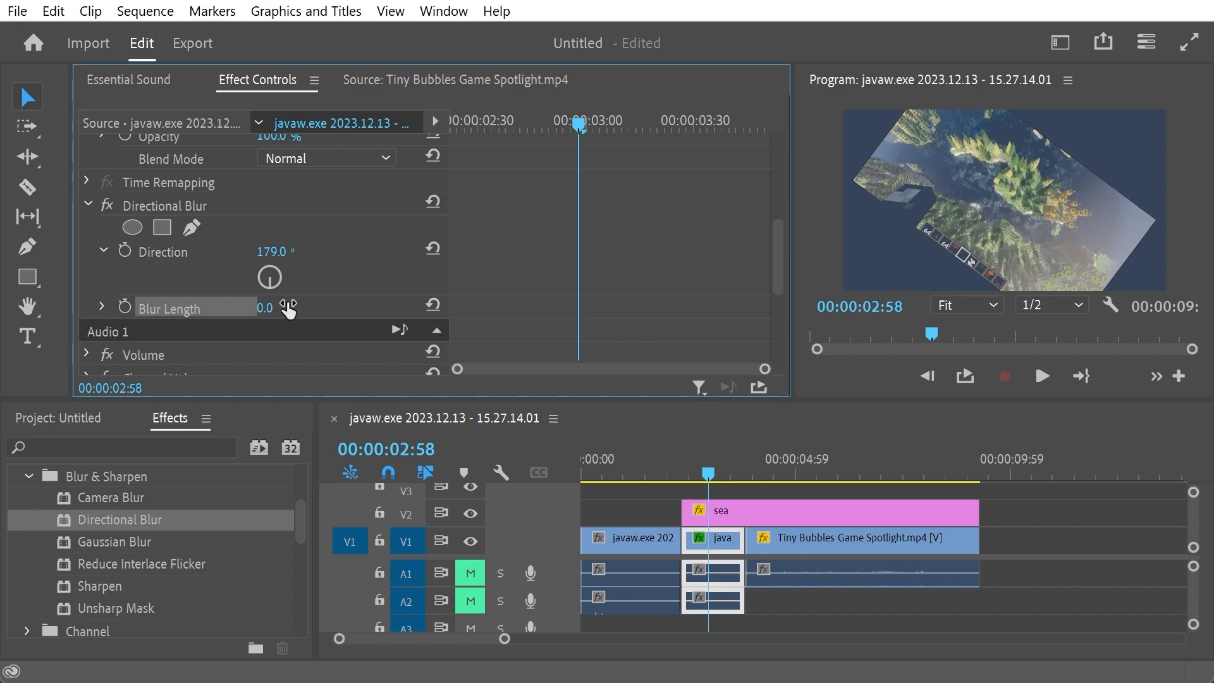
drag(588, 122, 434, 120)
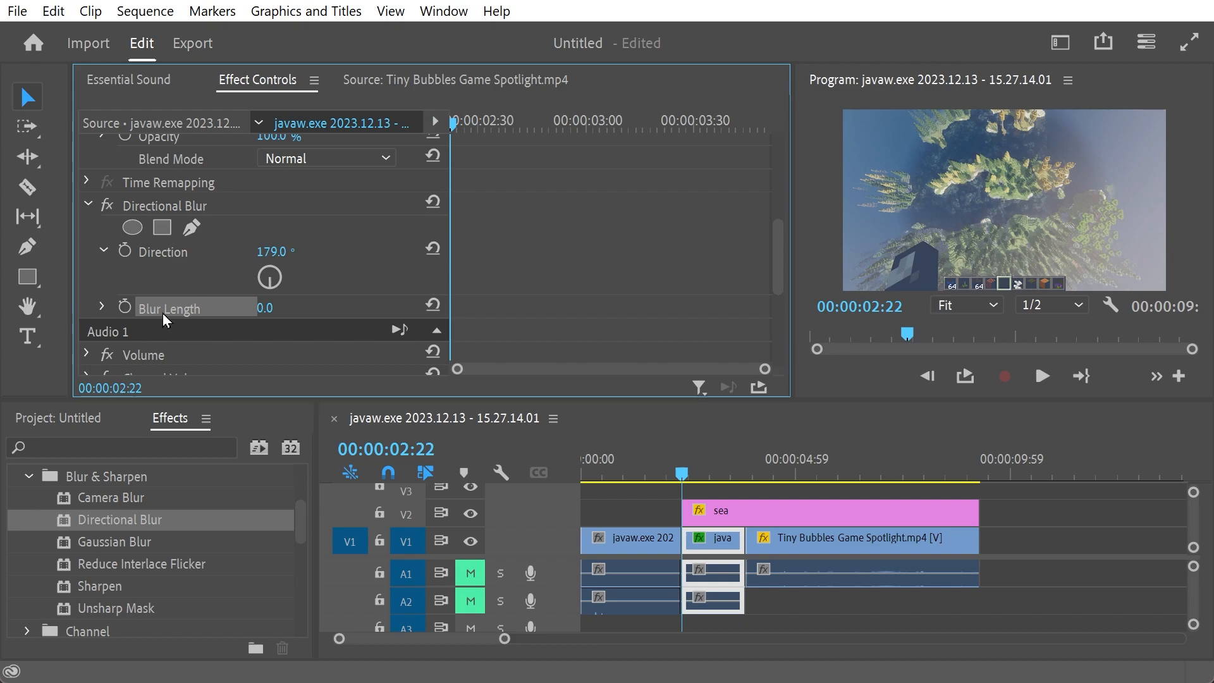
click(125, 309)
- Keyframe Blur Length 26 at the rotating clip's end, 00:00:03:50, and play the transition from the clip's start
key(Down)
click(265, 308)
text(130)
key(Return)
drag(271, 308, 206, 308)
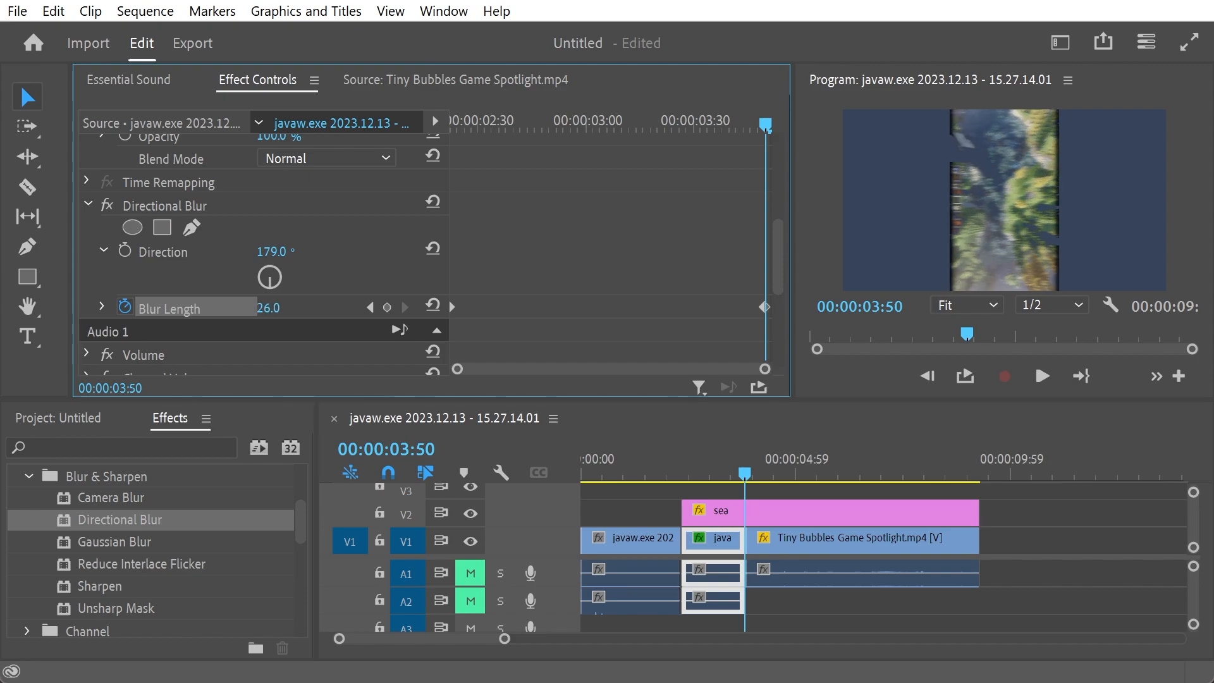
drag(727, 122, 379, 127)
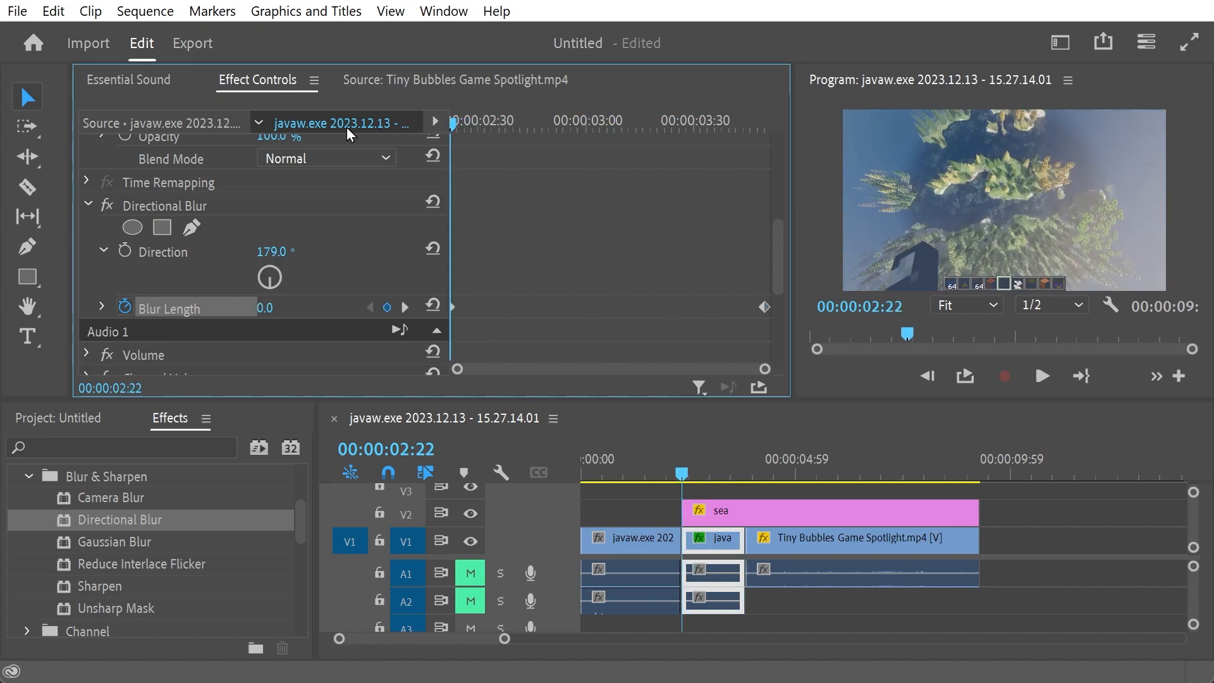
key(space)
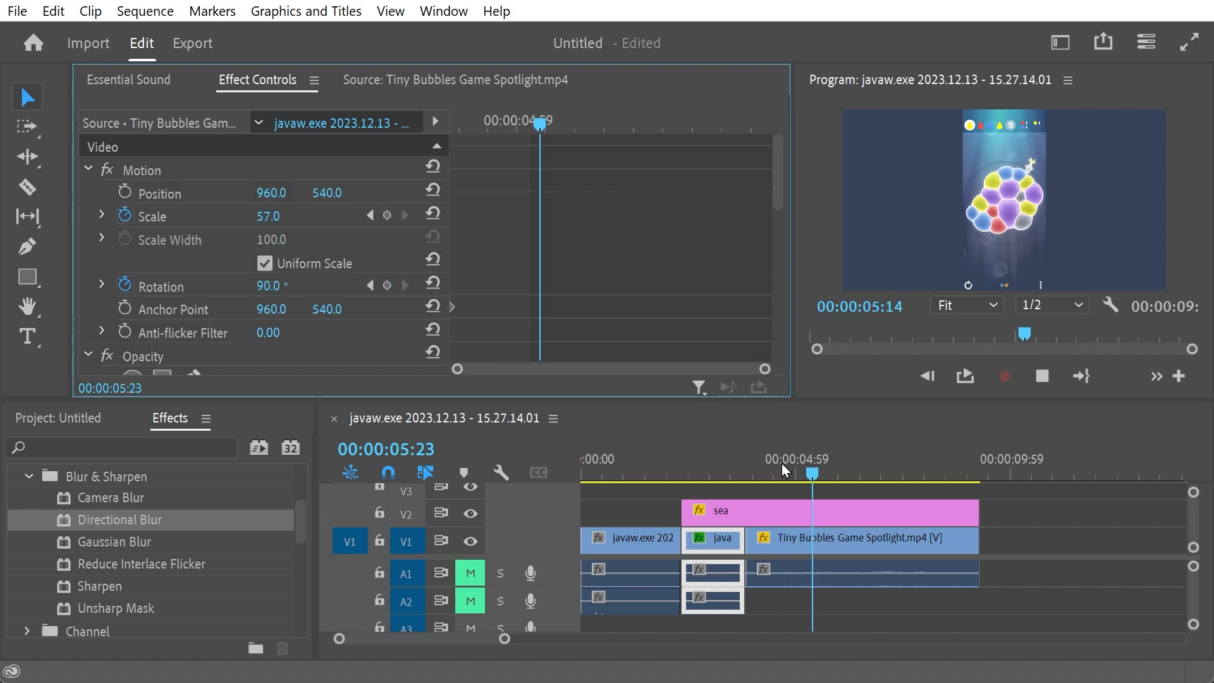
- Split the Tiny Bubbles Game Spotlight clip at 00:00:04:58
click(733, 473)
drag(734, 473, 763, 459)
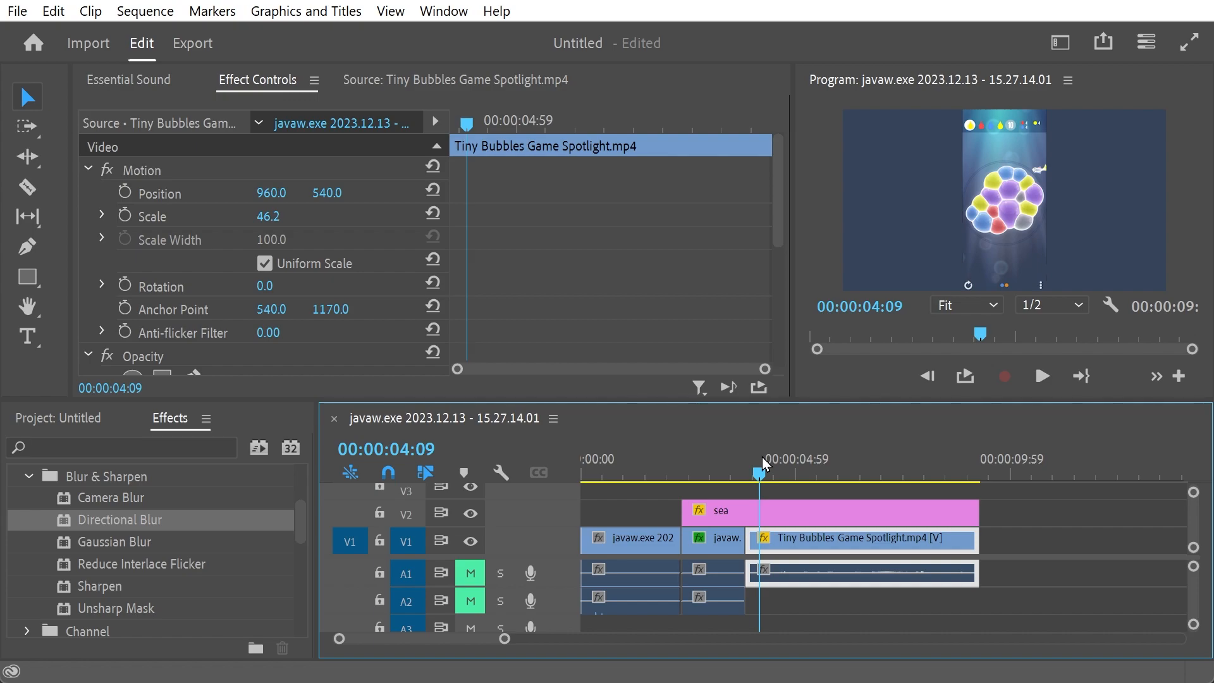
drag(771, 464, 789, 463)
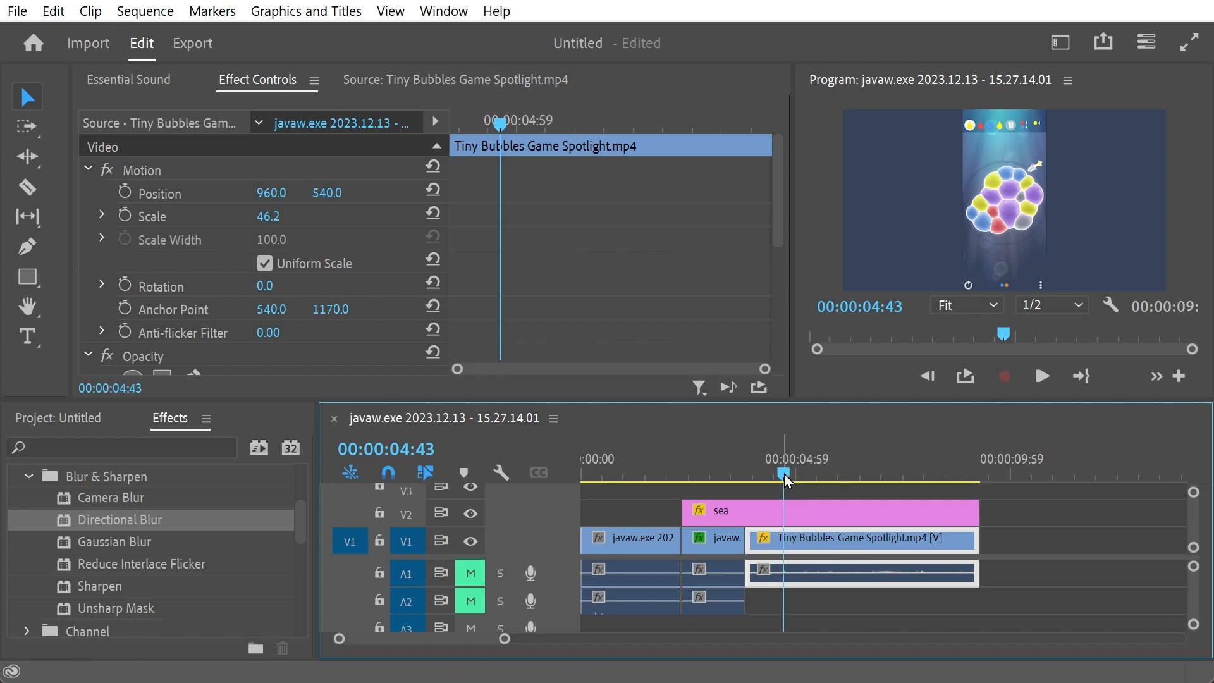
mouse_move(787, 471)
mouse_down()
mouse_move(746, 472)
mouse_move(796, 463)
mouse_up()
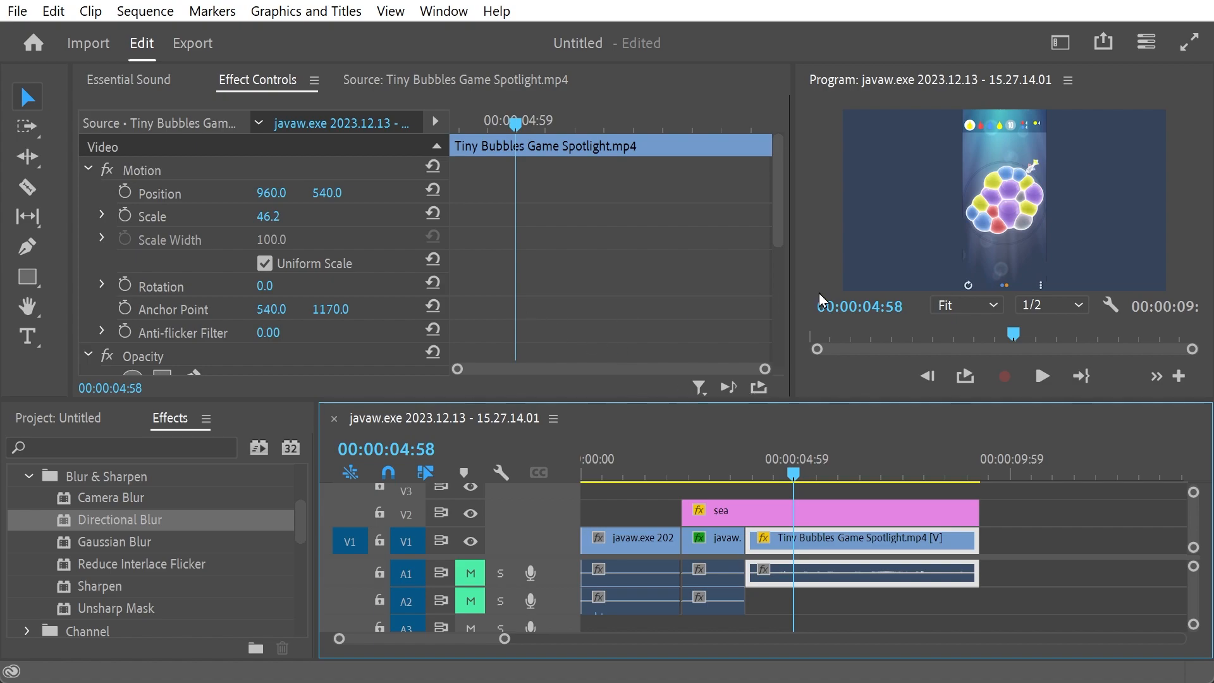
drag(777, 219, 776, 231)
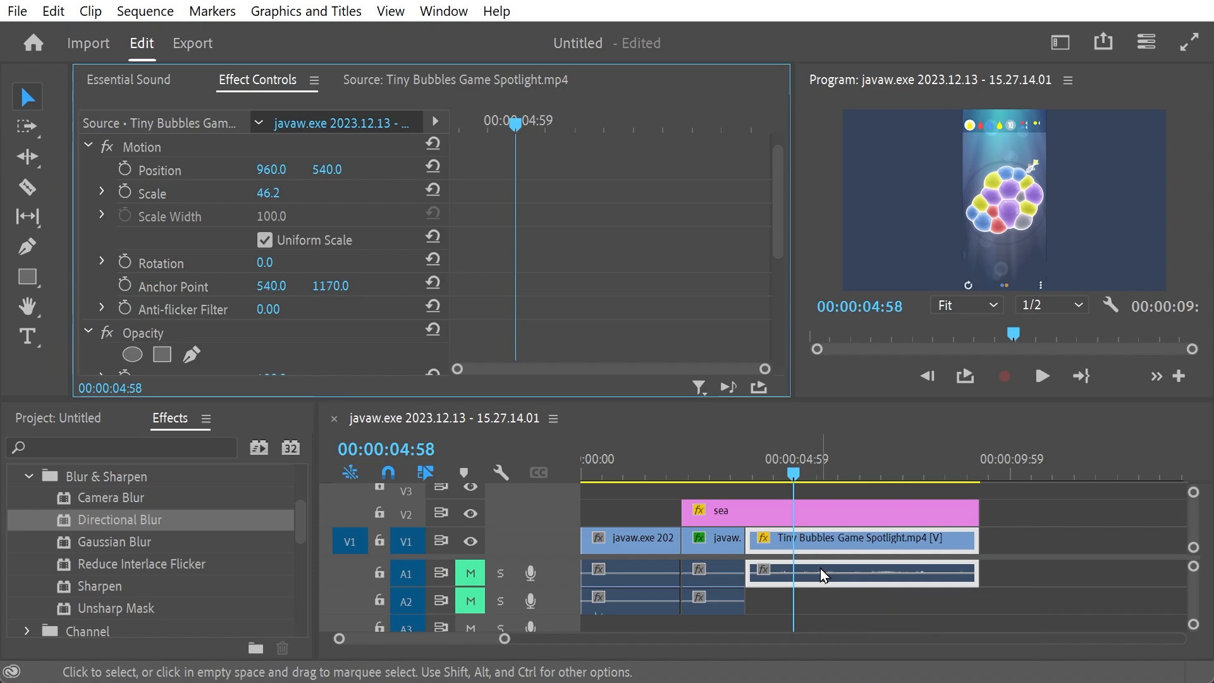
key(ctrl+k)
- Apply Directional Blur to the short first part of the Tiny Bubbles clip with Direction 177° and Blur Length 373
click(783, 553)
drag(802, 457, 753, 471)
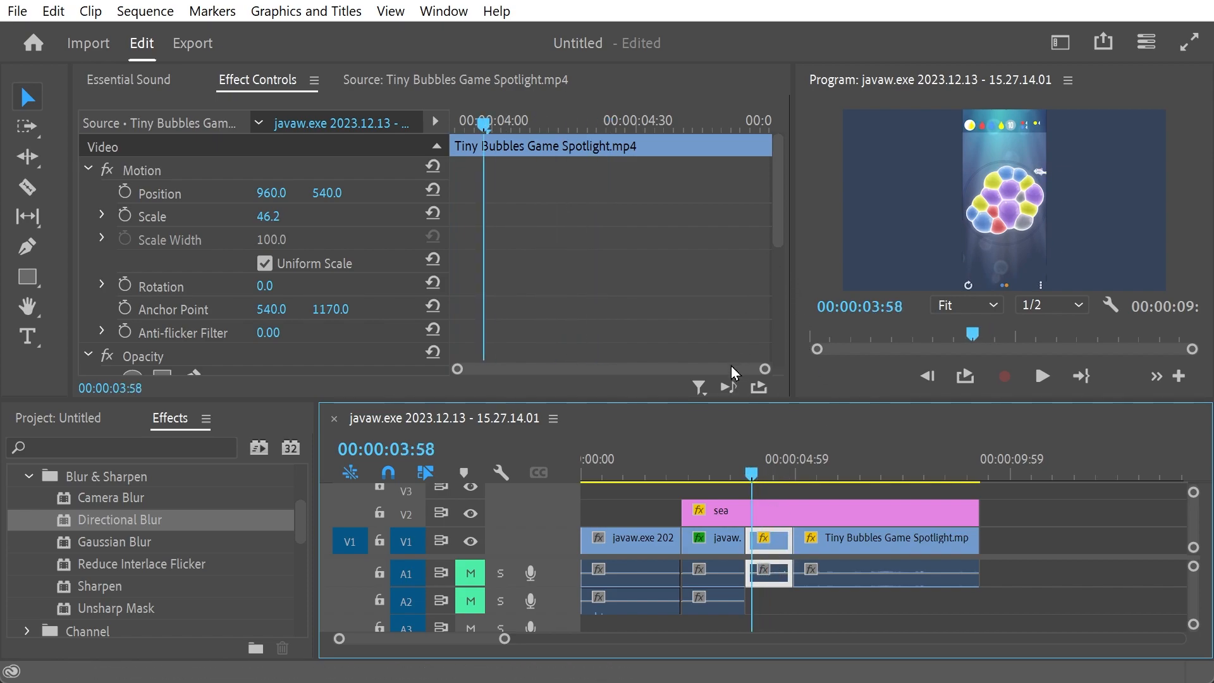
drag(119, 527, 764, 543)
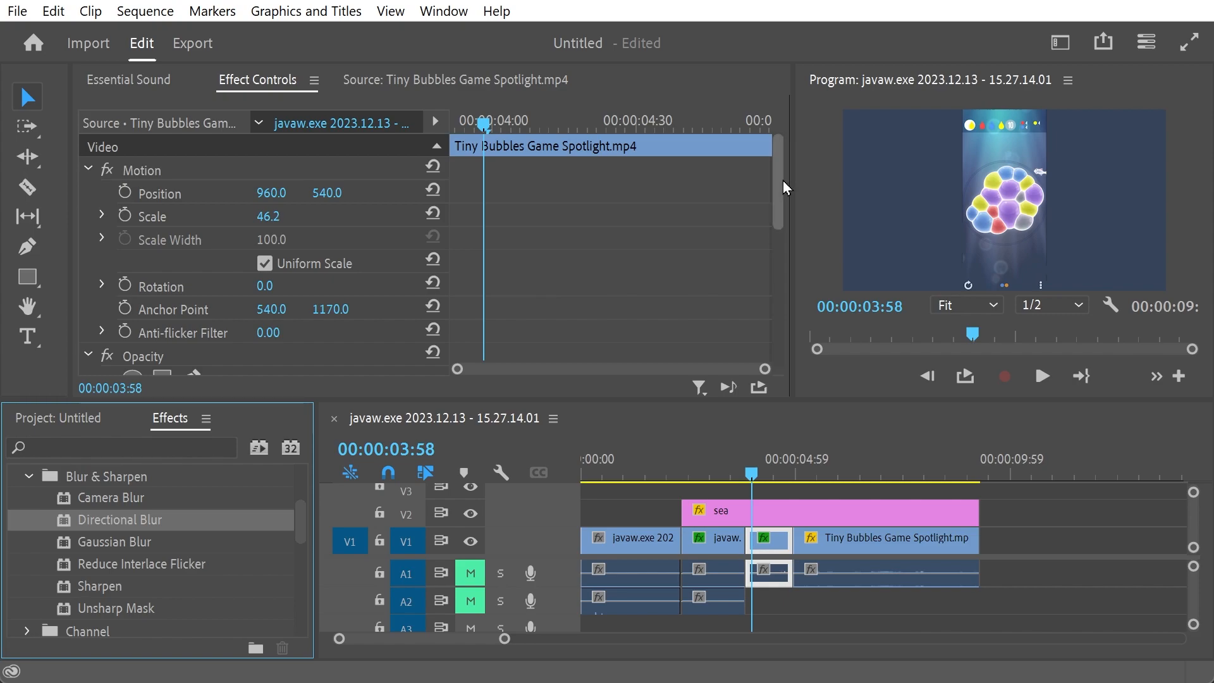
drag(783, 183, 783, 298)
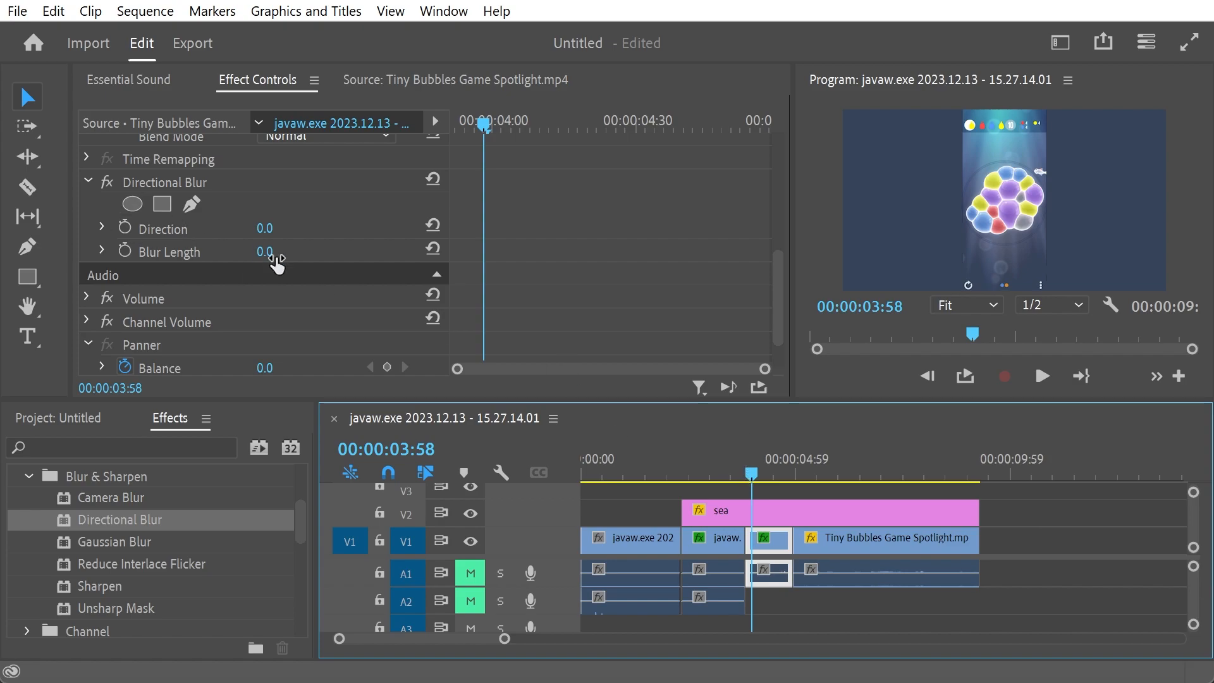
drag(261, 251, 324, 252)
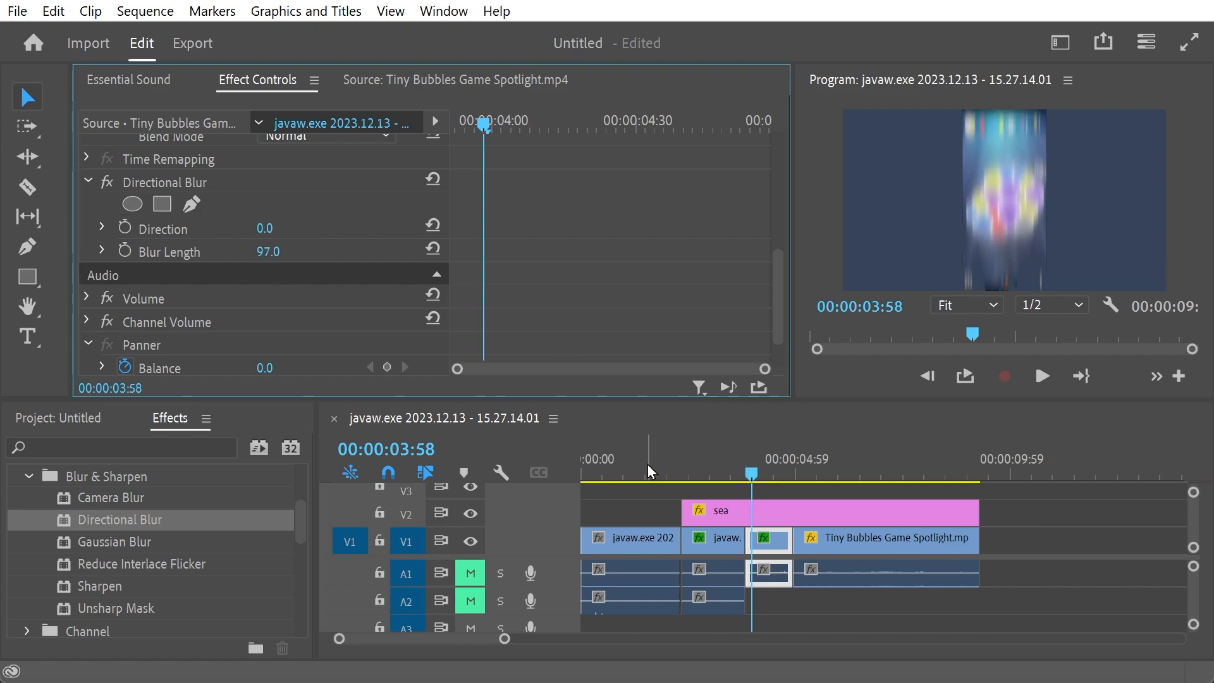
click(265, 228)
text(177)
key(Return)
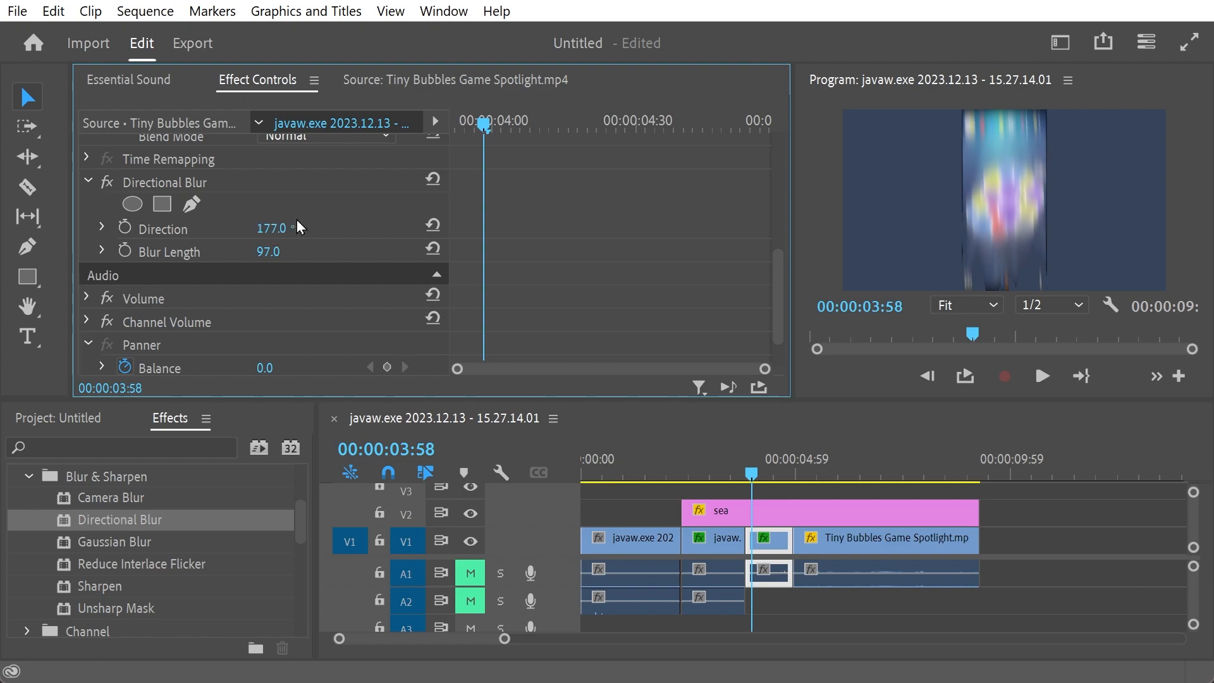
drag(266, 252, 440, 252)
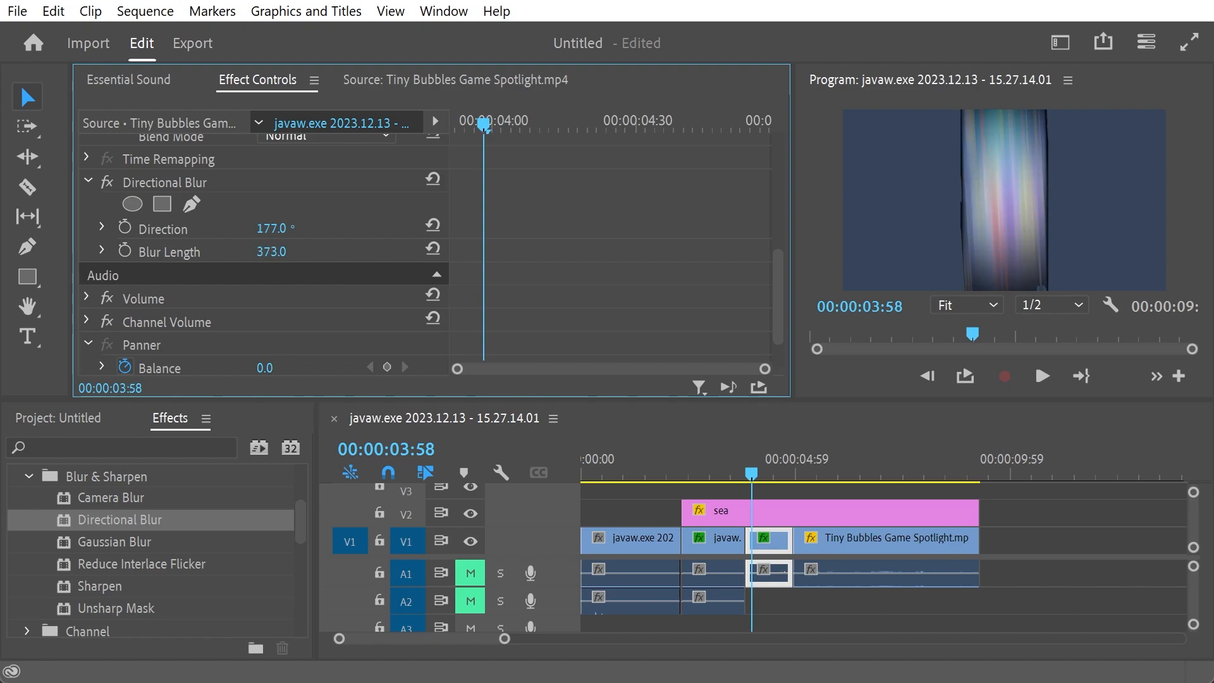
- Keyframe Direction and Blur Length at this part's start, 00:00:03:51, and set Blur Length to 0 at 00:00:04:57
drag(605, 123, 433, 123)
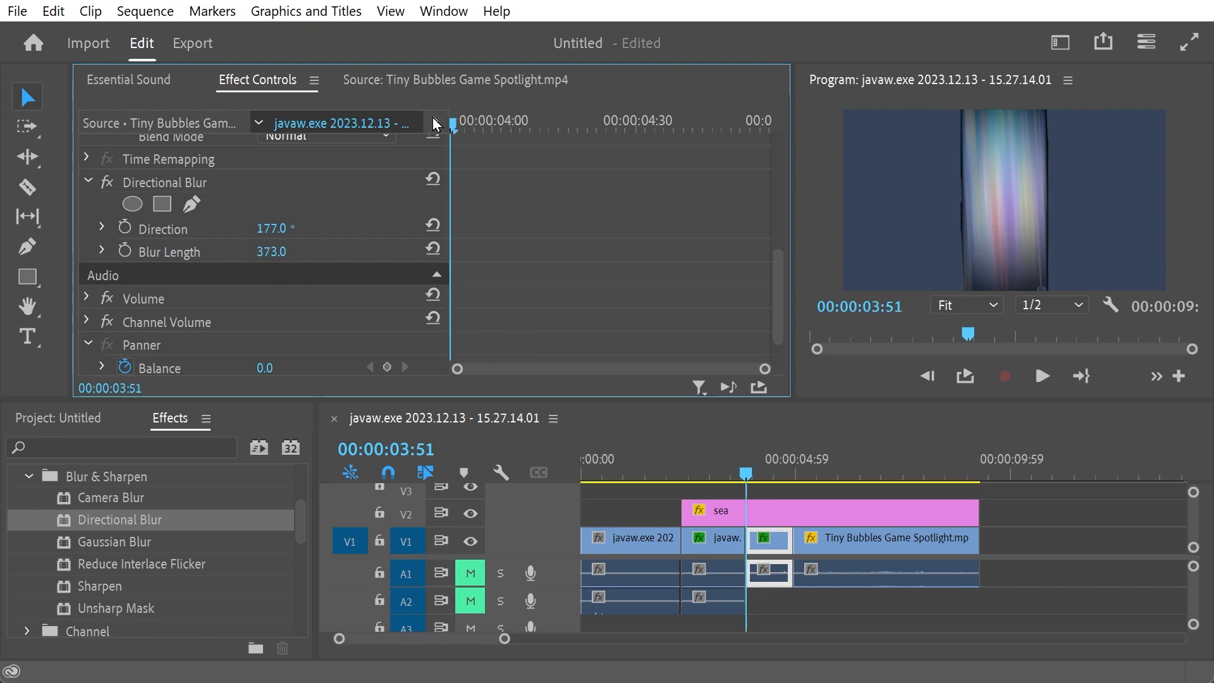
click(125, 228)
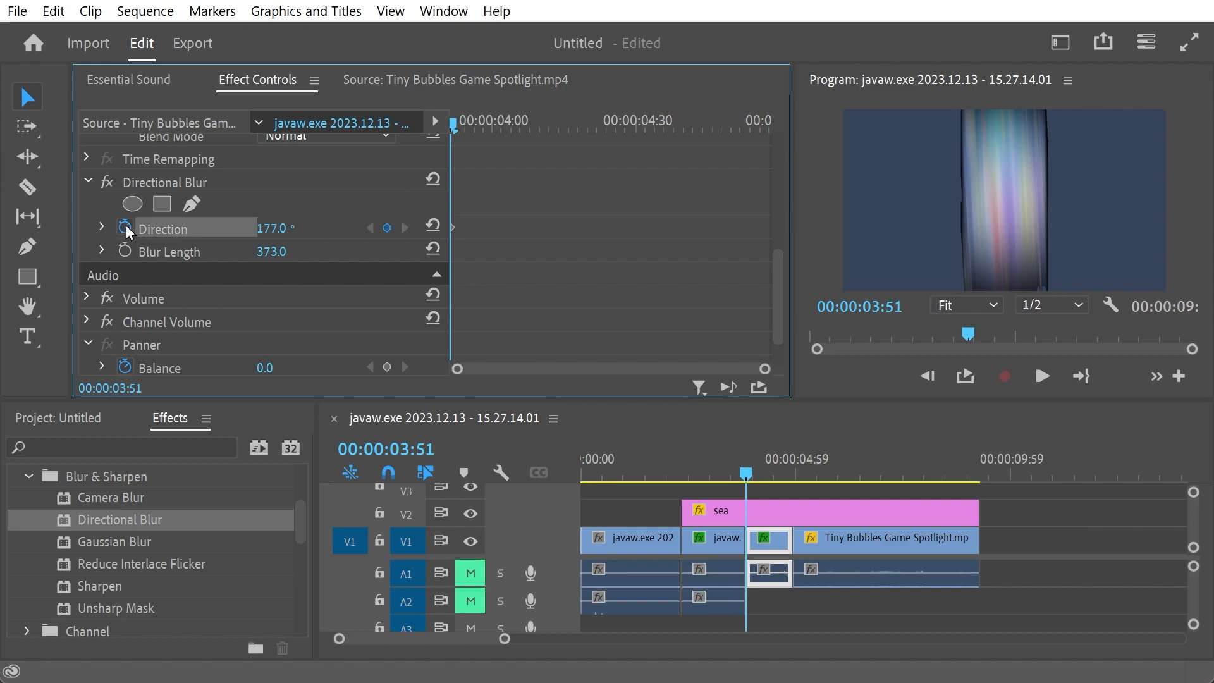
click(124, 250)
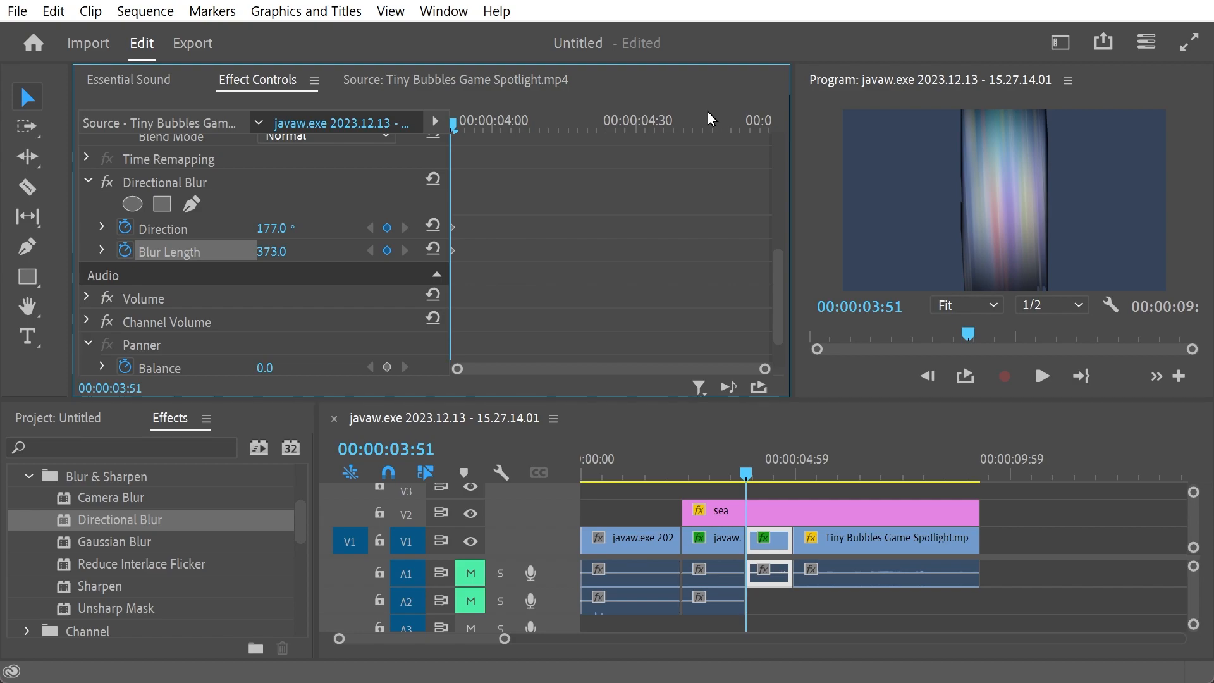
key(Down)
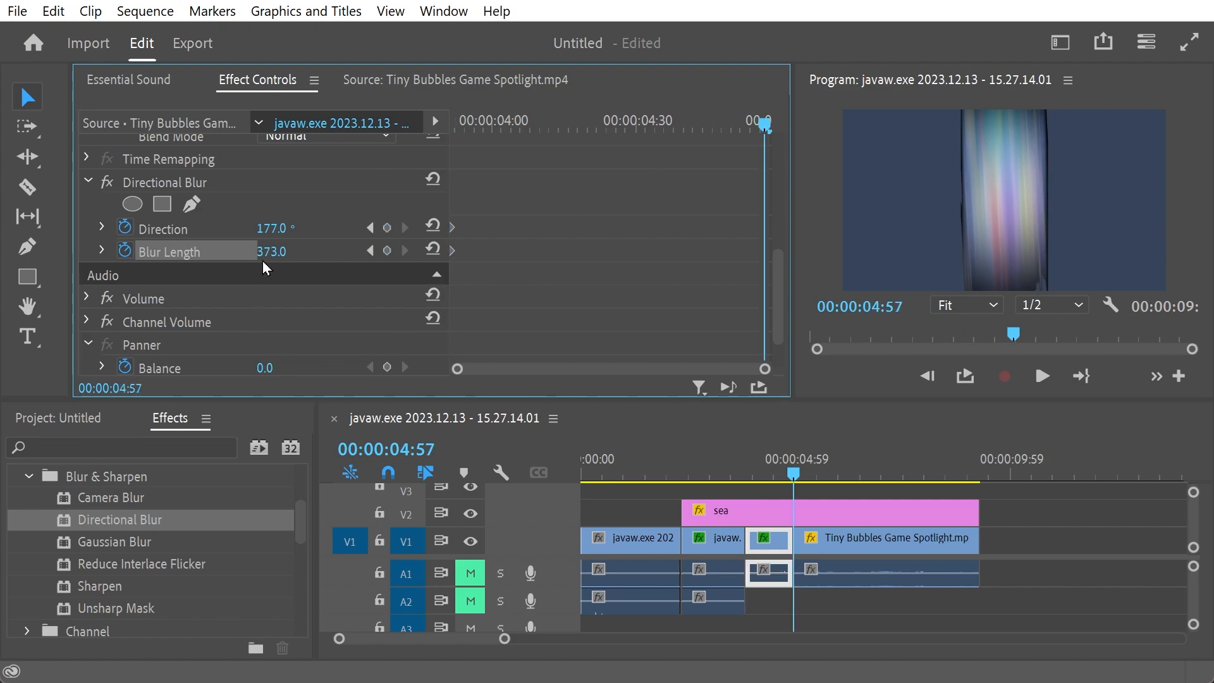
click(286, 251)
text(0)
key(Return)
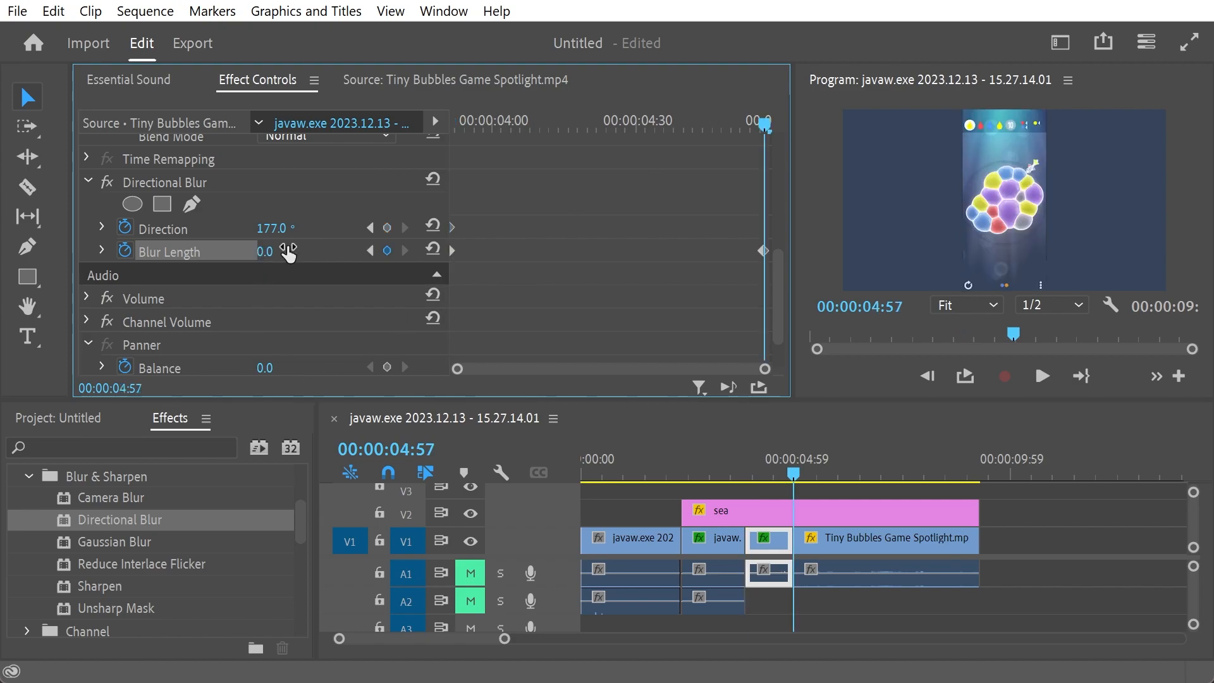
- Play back the full transition repeatedly, from the first horizontal clip into the blurred vertical footage
drag(792, 477, 641, 478)
key(space)
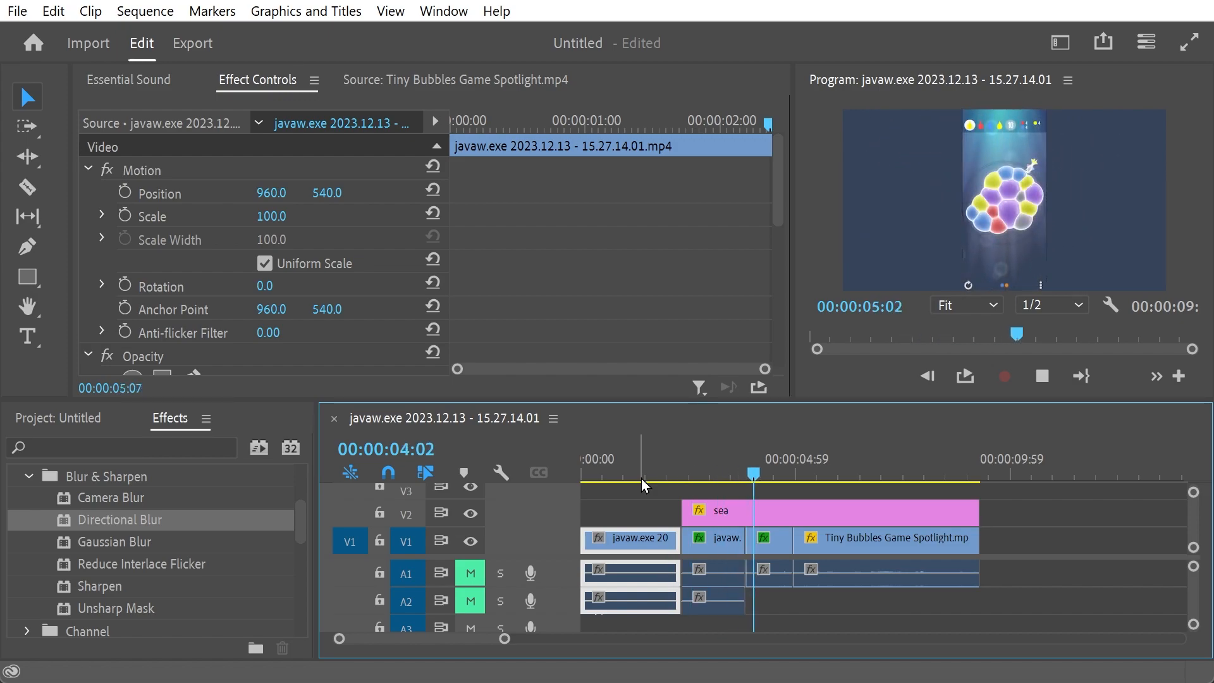
drag(809, 469, 615, 506)
key(space)
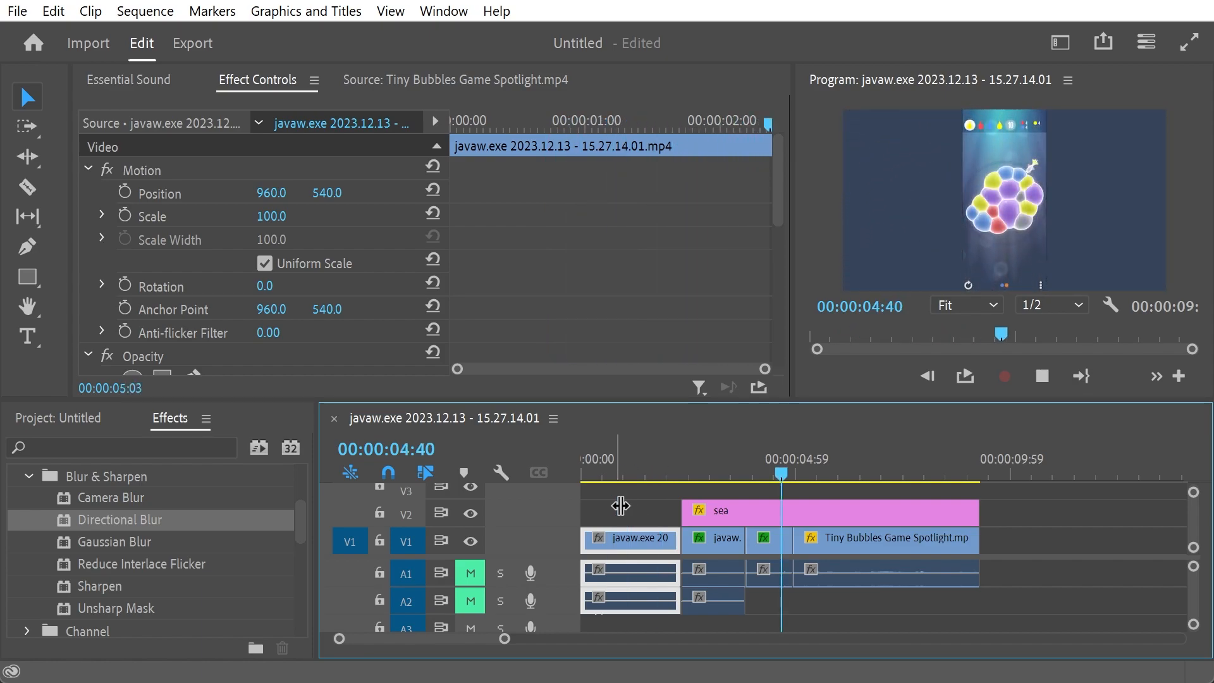
drag(776, 482, 567, 491)
key(space)
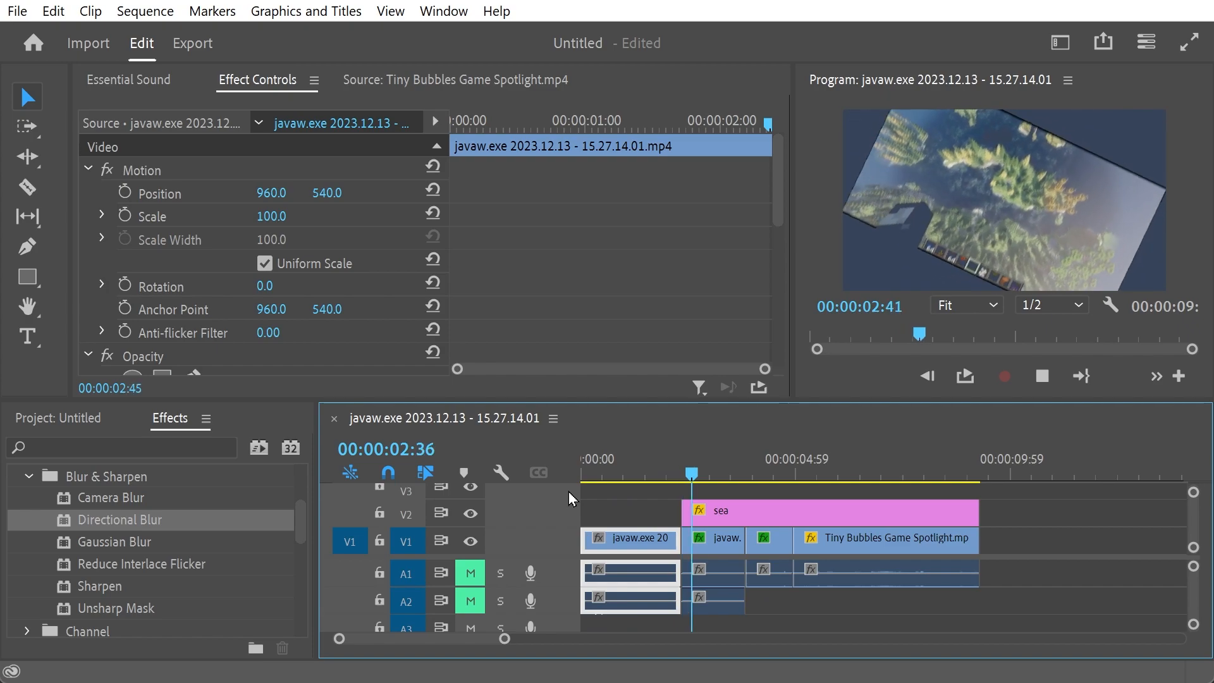
- Scrub around the cut between the rotating clip and the vertical footage to examine both sides of the transition
drag(719, 476, 733, 506)
key(Left)
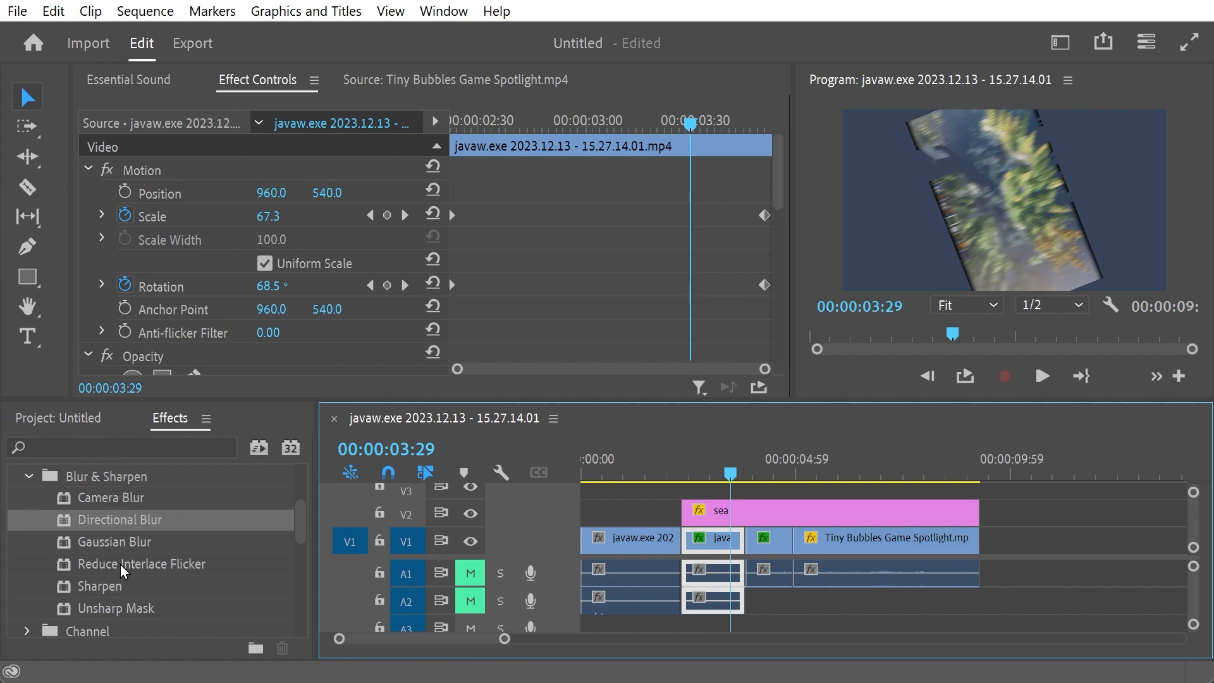
scroll(120, 564, down, 5)
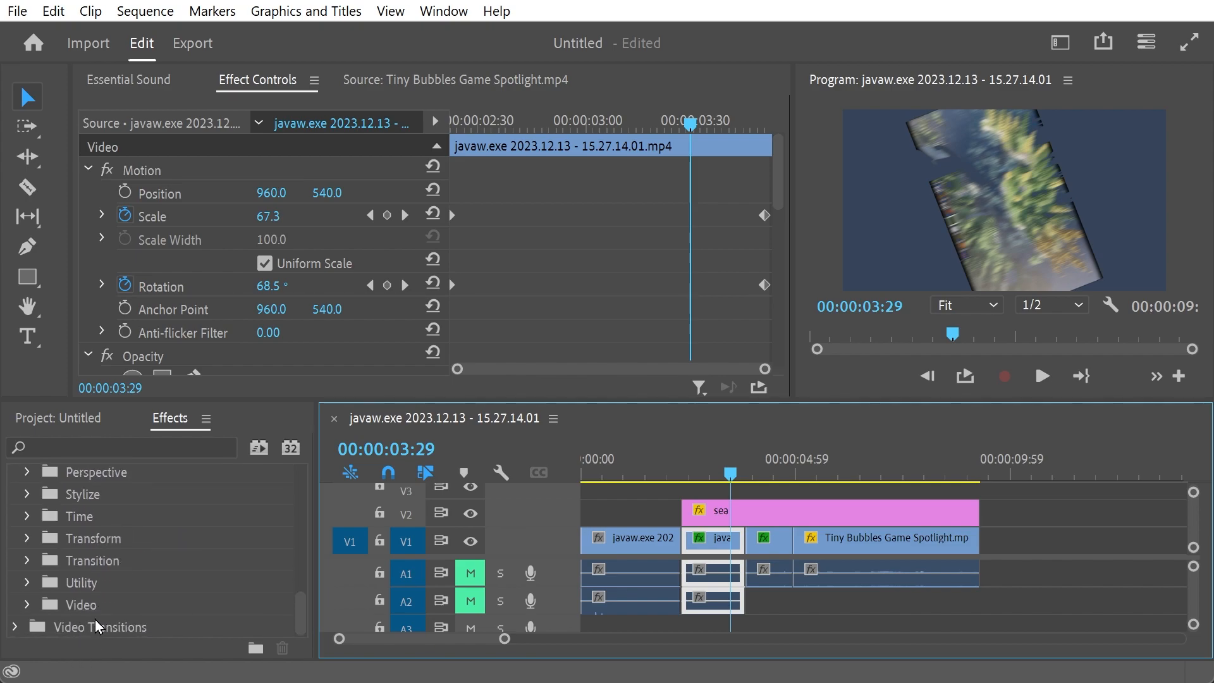
drag(734, 475, 762, 476)
drag(1018, 536, 769, 579)
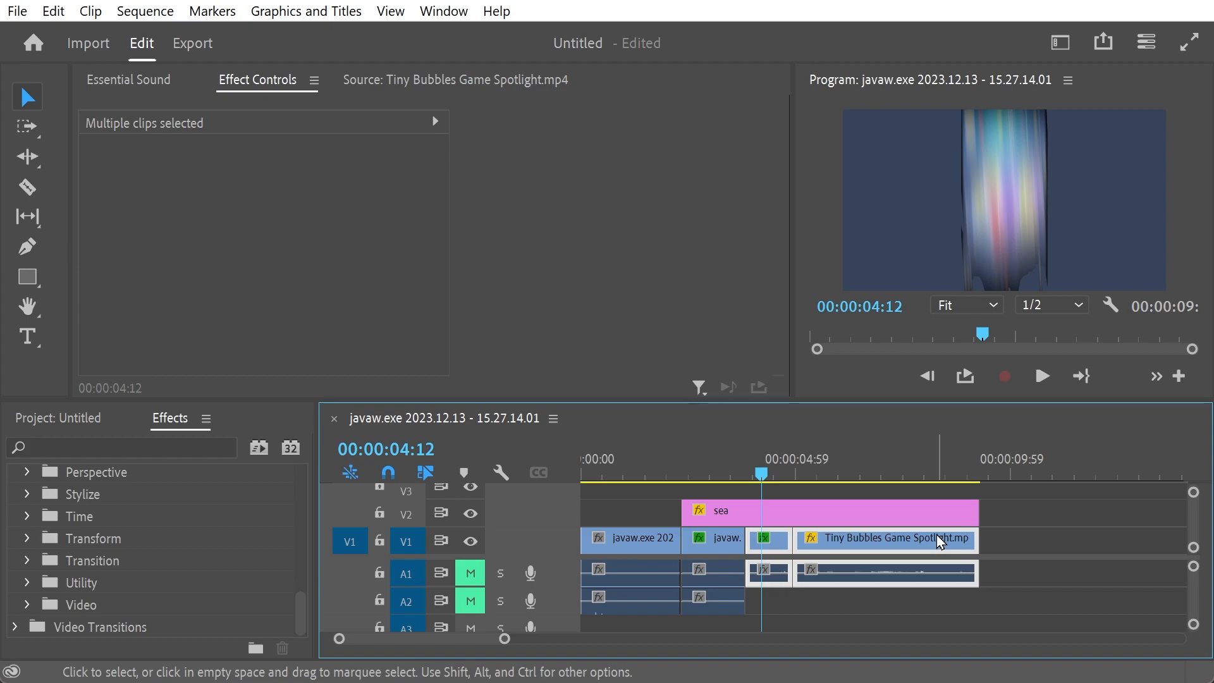
drag(763, 474, 731, 474)
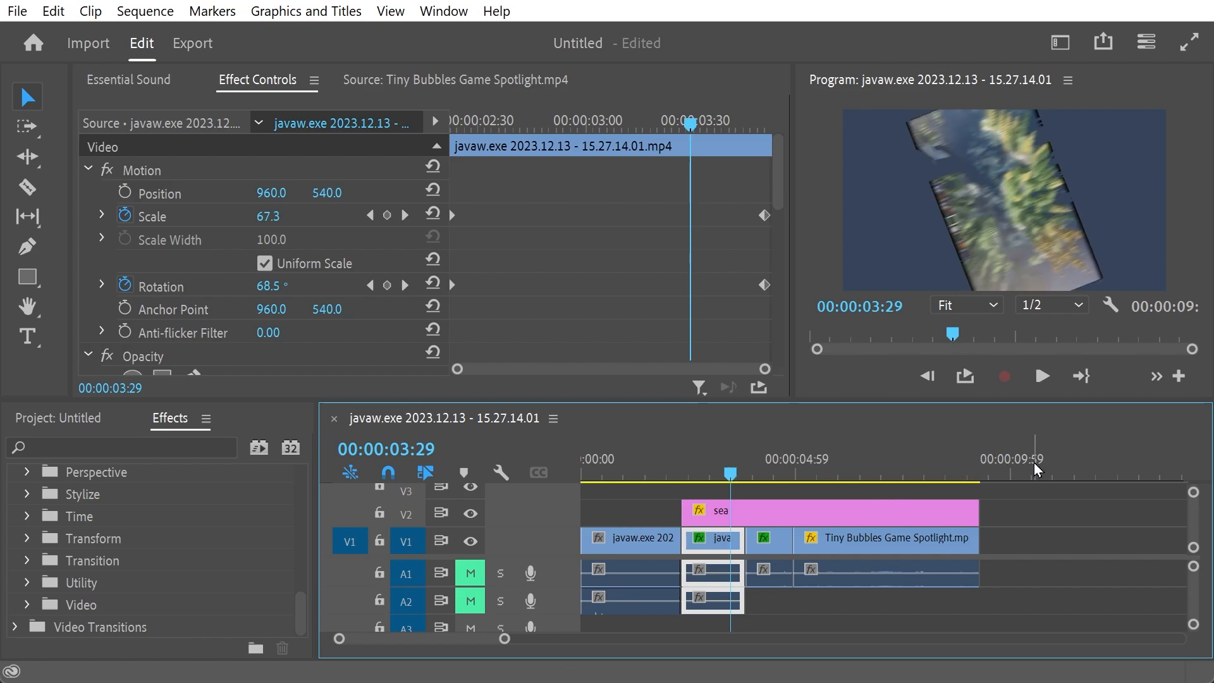
mouse_move(749, 478)
mouse_down()
mouse_move(720, 478)
mouse_move(750, 475)
mouse_move(738, 477)
mouse_up()
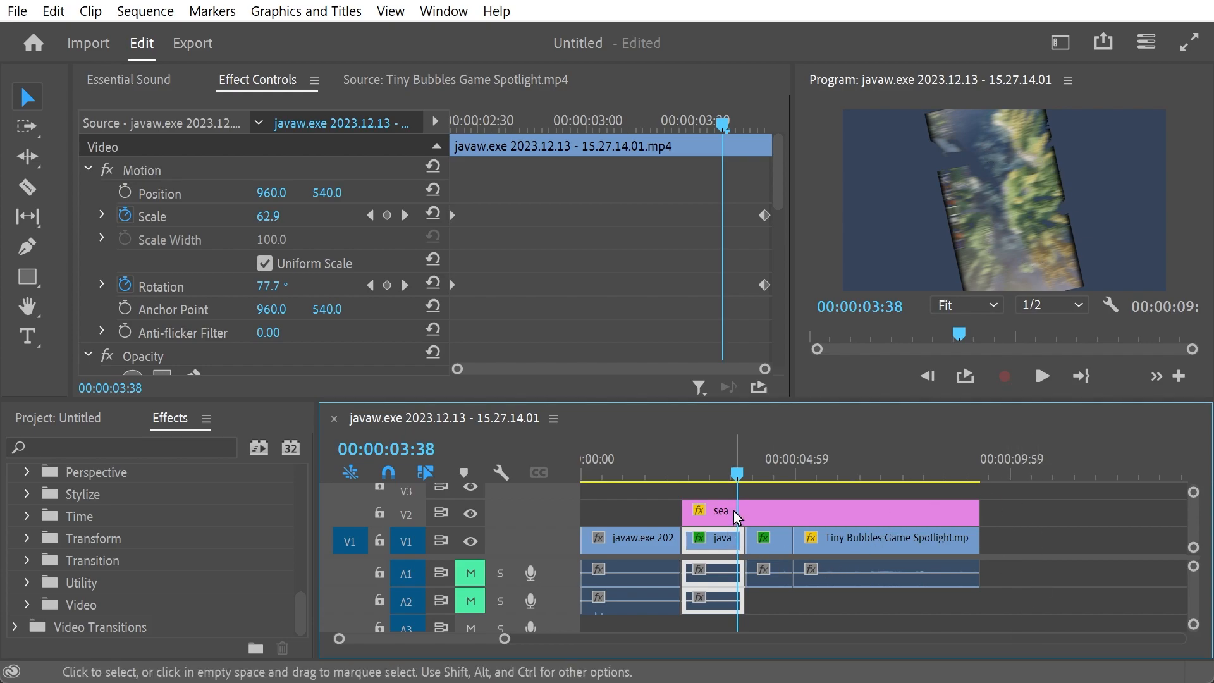
- Move both Tiny Bubbles parts later on V1, leaving a gap after the rotating clip, and place the playhead at 00:00:03:46
drag(1006, 546, 747, 583)
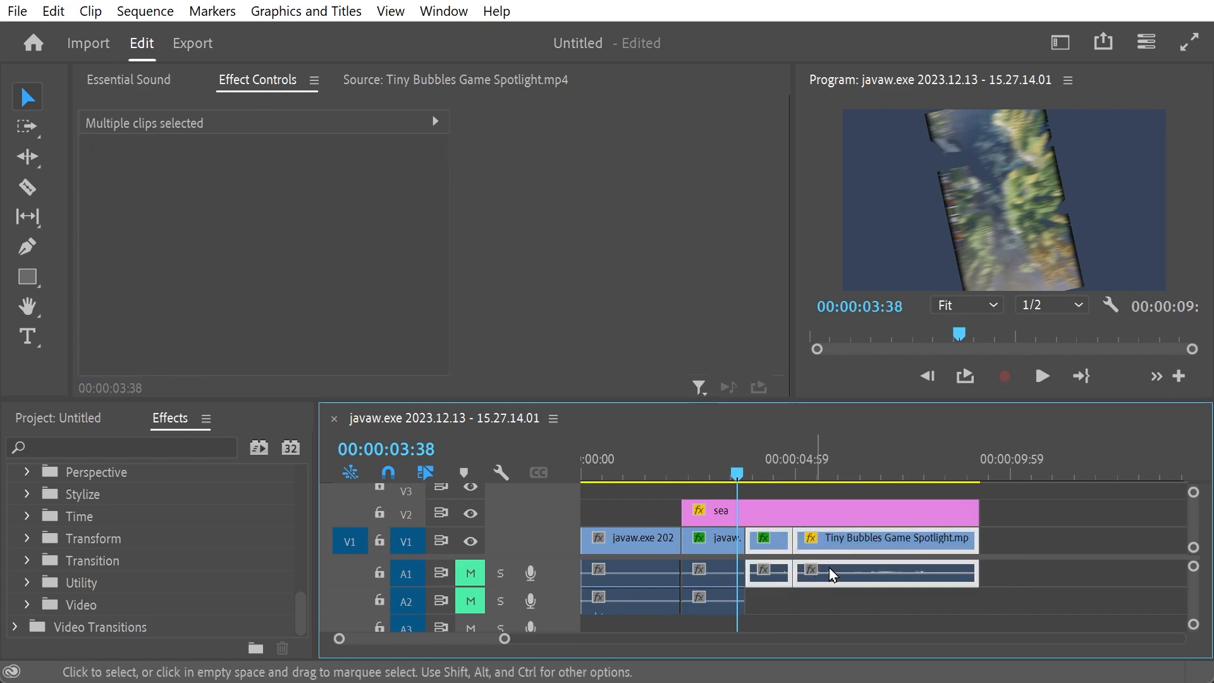
drag(862, 541, 976, 543)
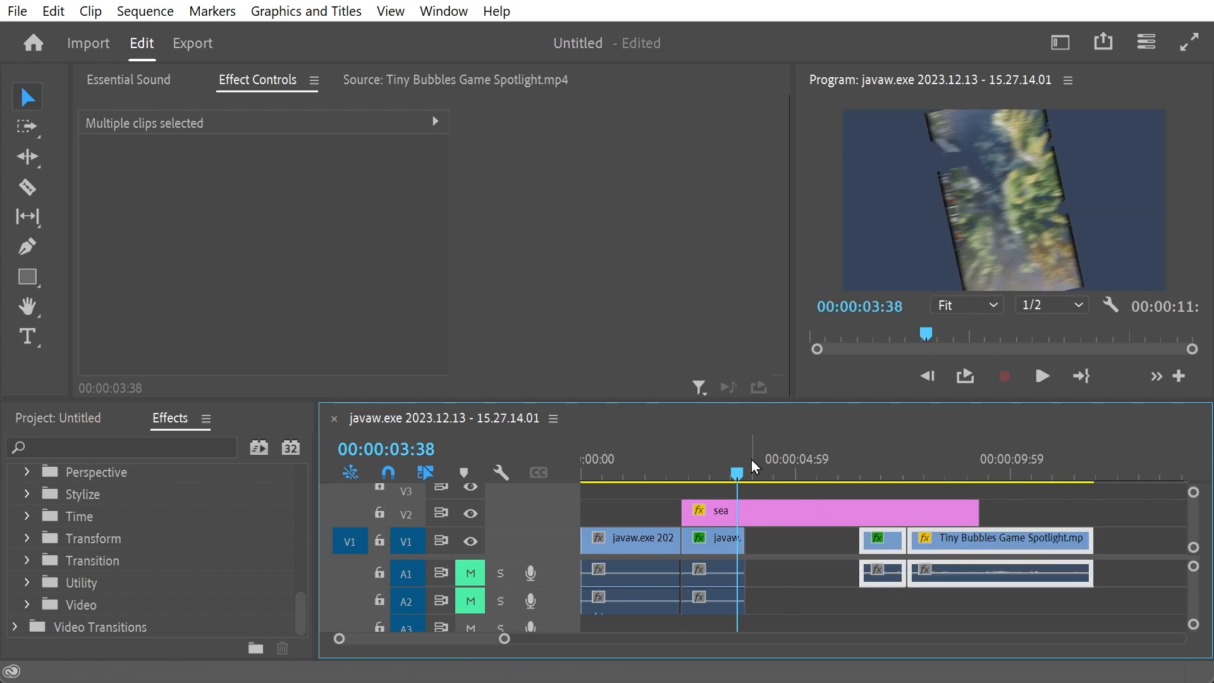
click(696, 473)
drag(697, 472, 747, 461)
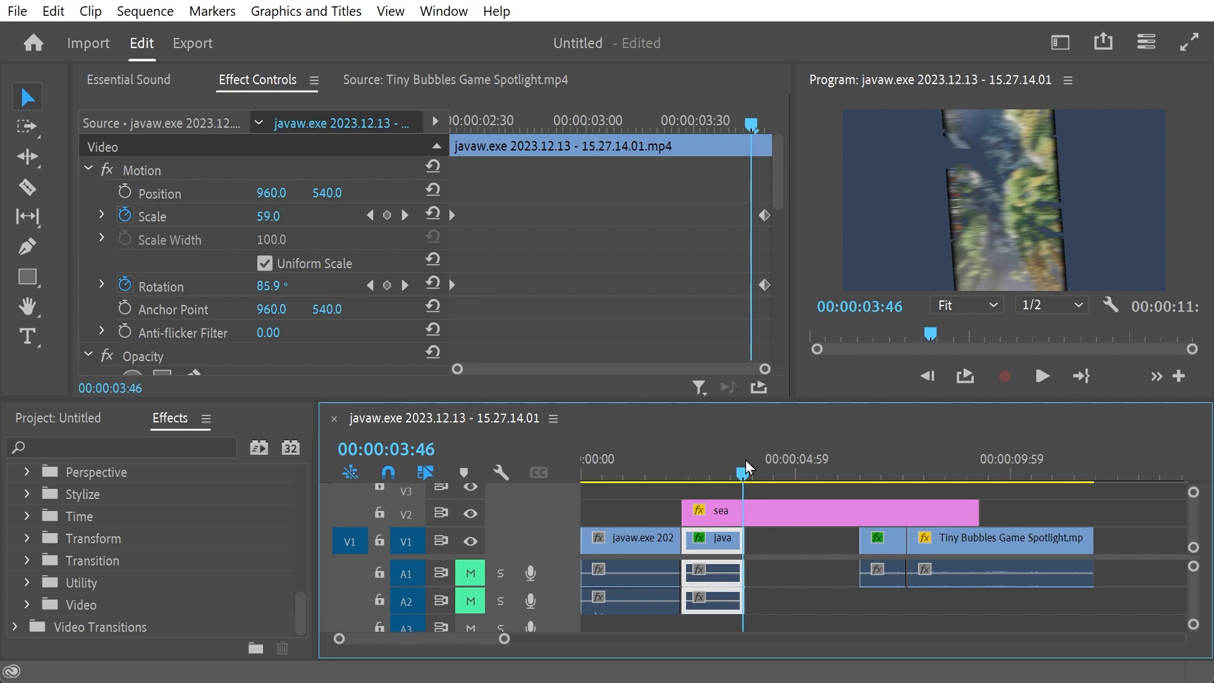